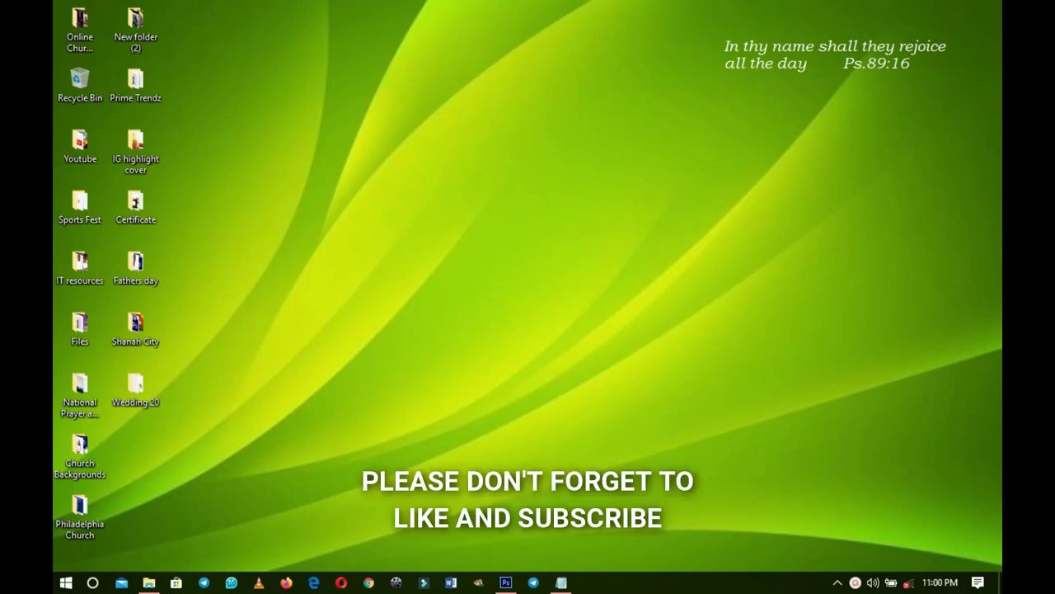
- Open the Wedding 20 folder, read the invitation wording in Wedd txt, then return to Photoshop
click(148, 582)
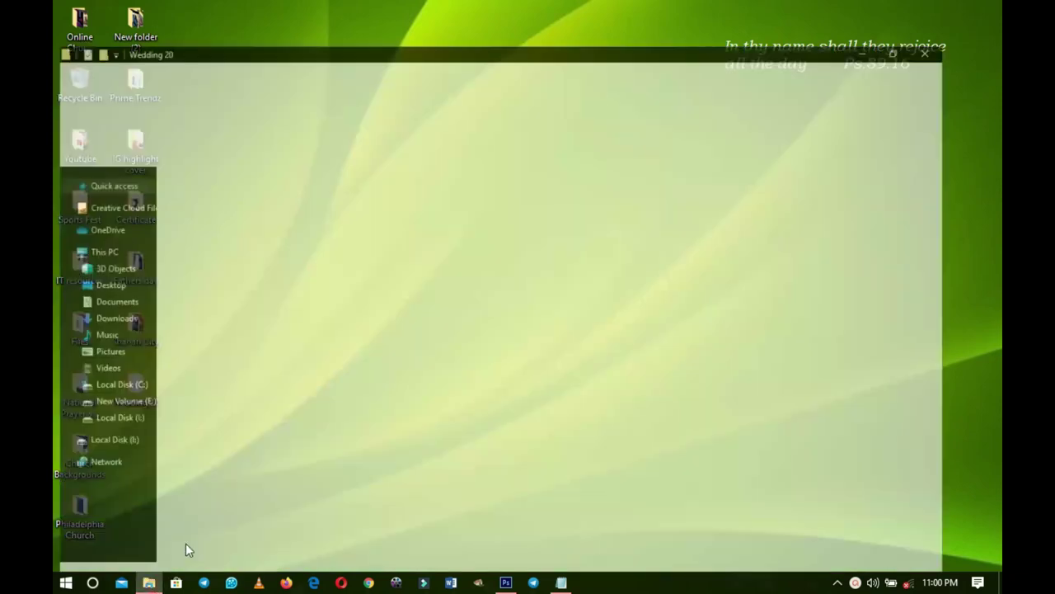
drag(444, 236, 52, 113)
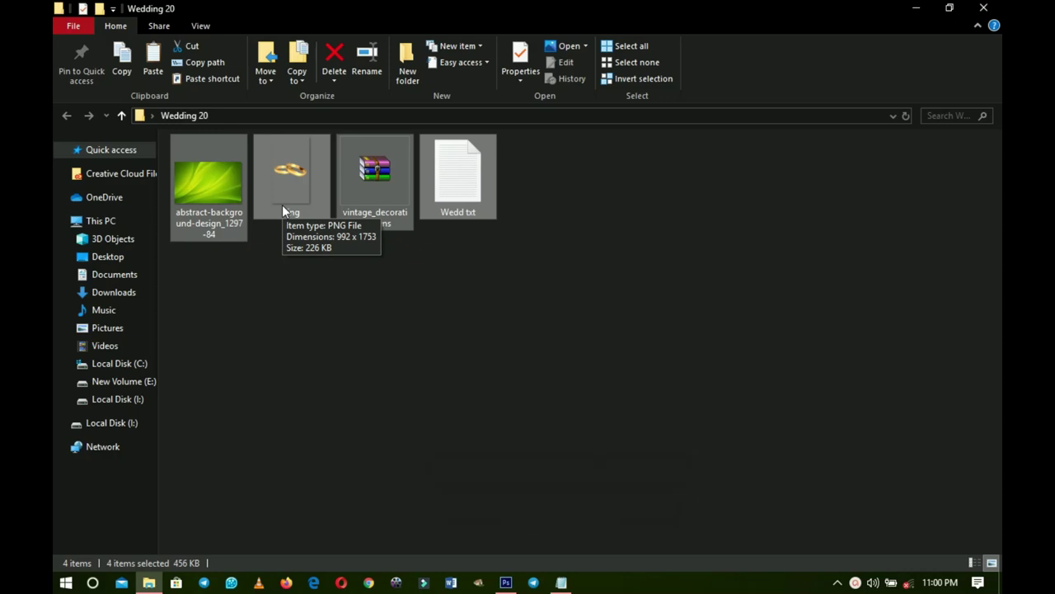
click(562, 582)
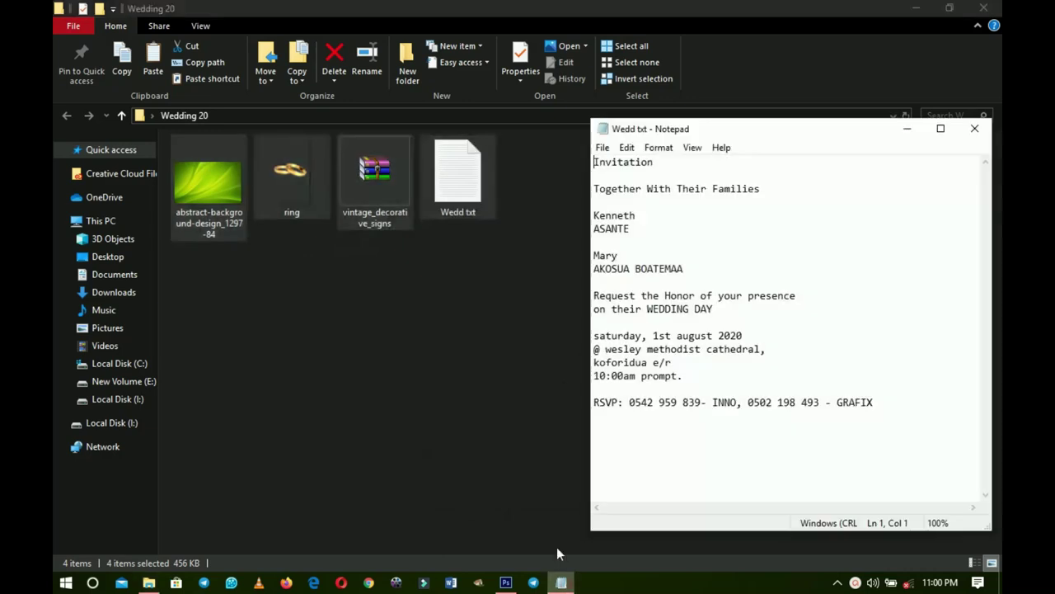
drag(875, 421, 577, 174)
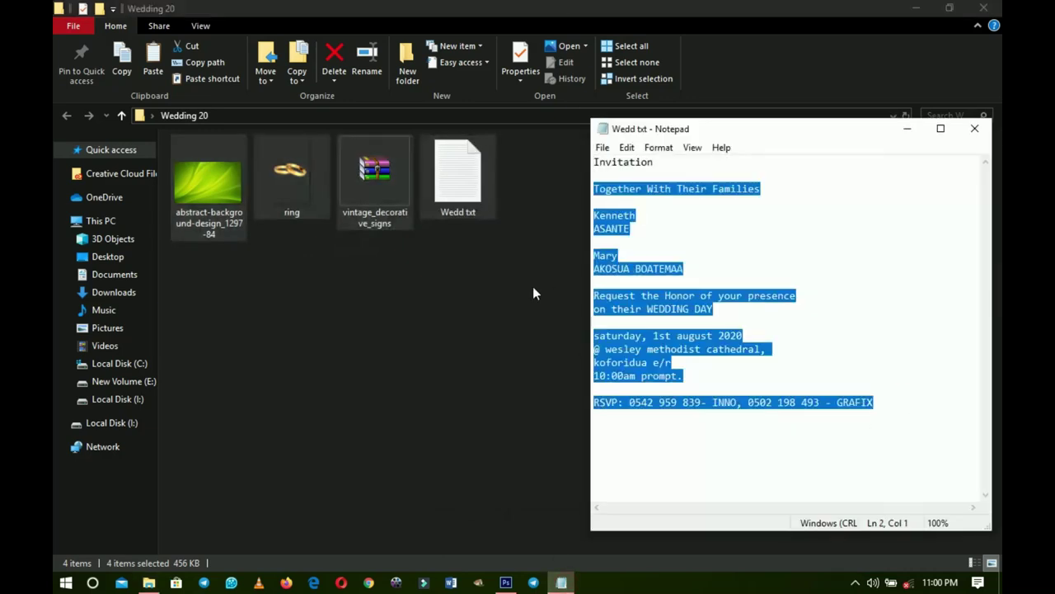
click(533, 287)
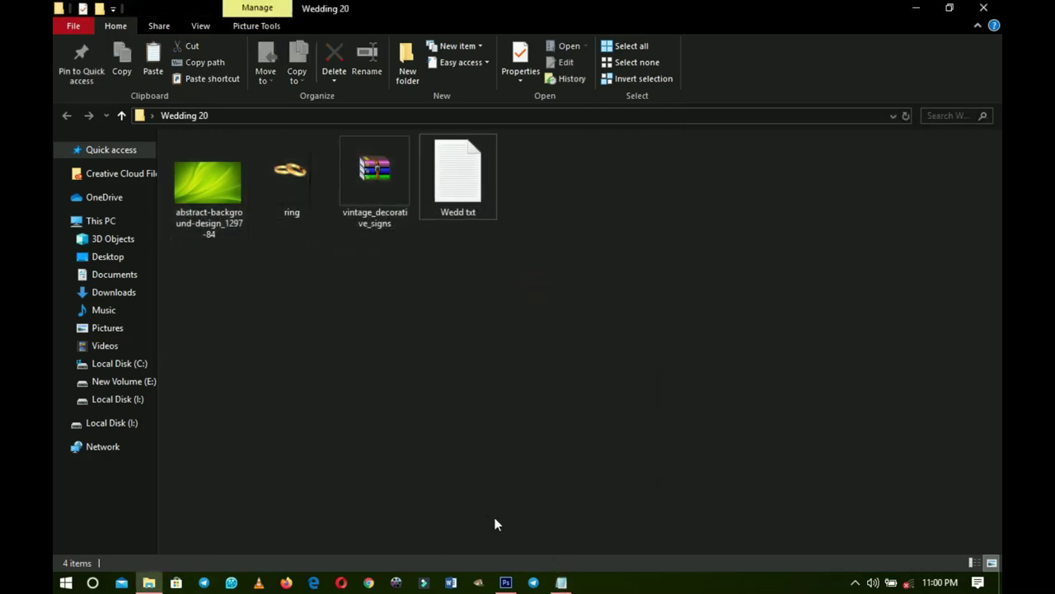
click(506, 583)
- Create a new International Paper A5 document, 148 × 210 mm at 300 pixels/inch
click(102, 10)
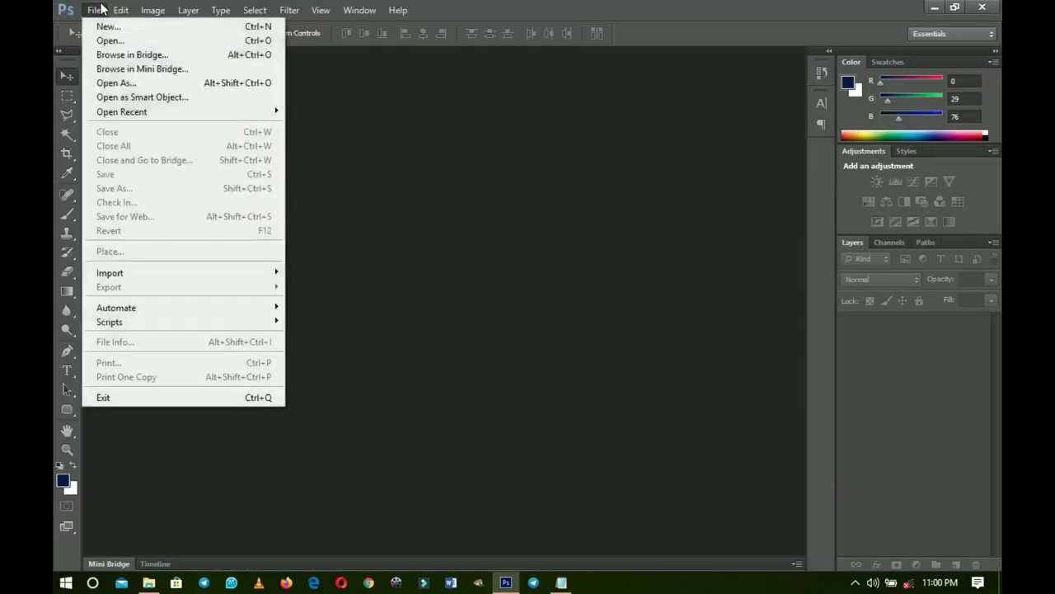
click(125, 26)
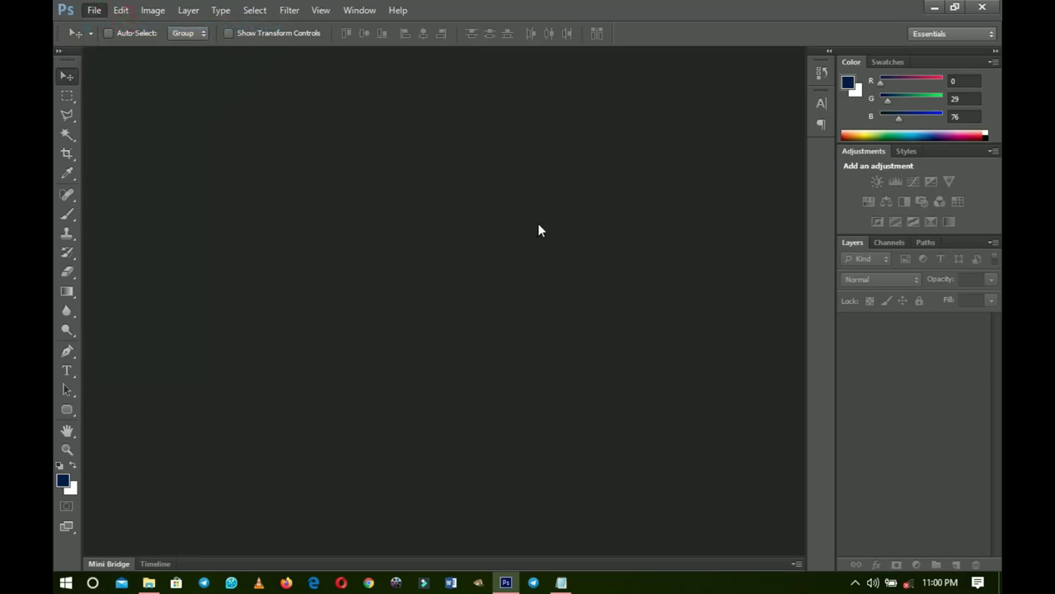
click(571, 155)
click(450, 221)
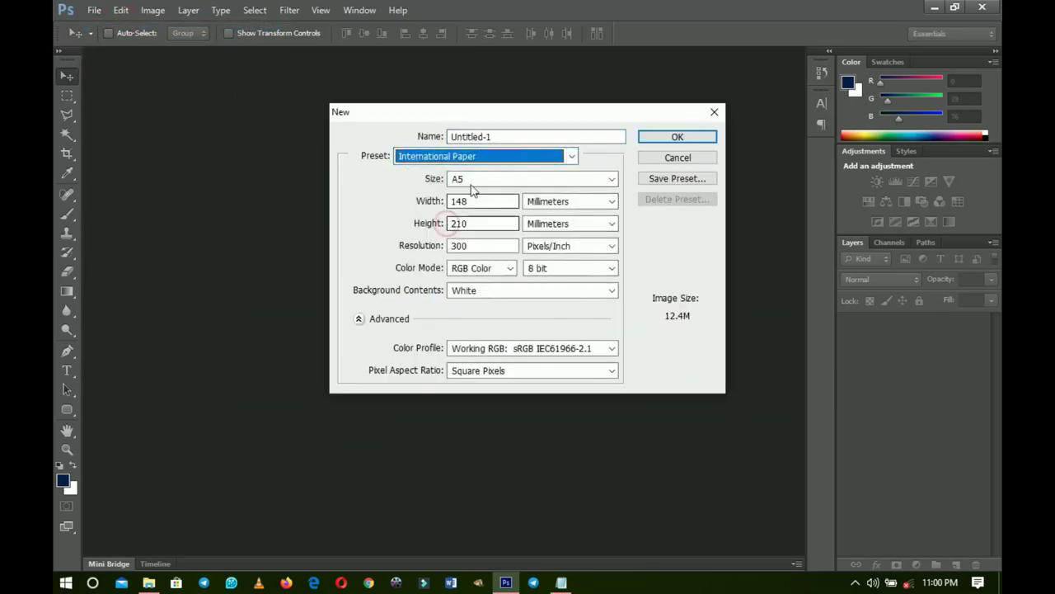
click(472, 189)
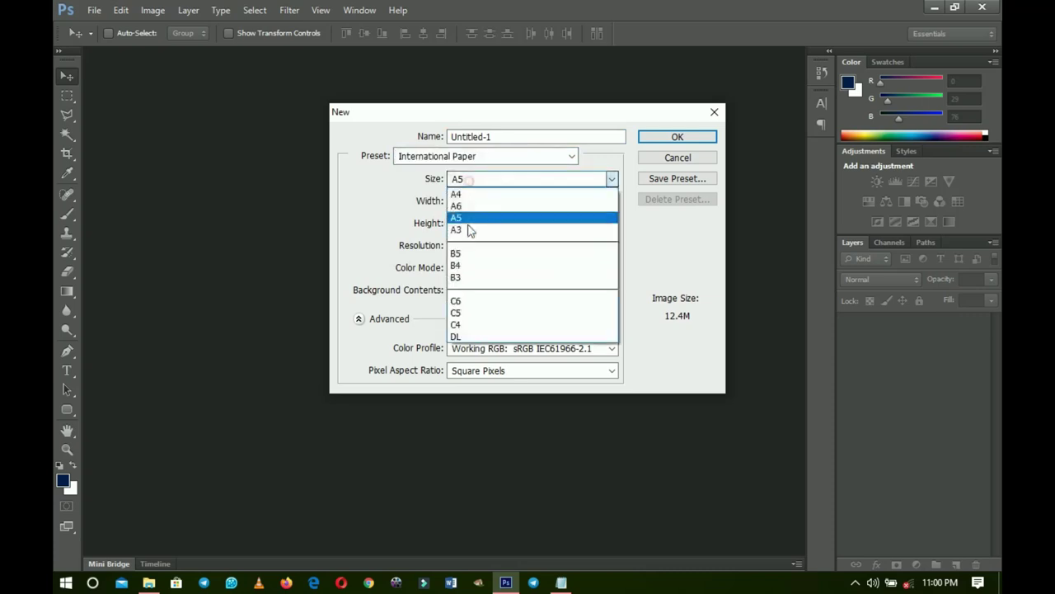
click(464, 216)
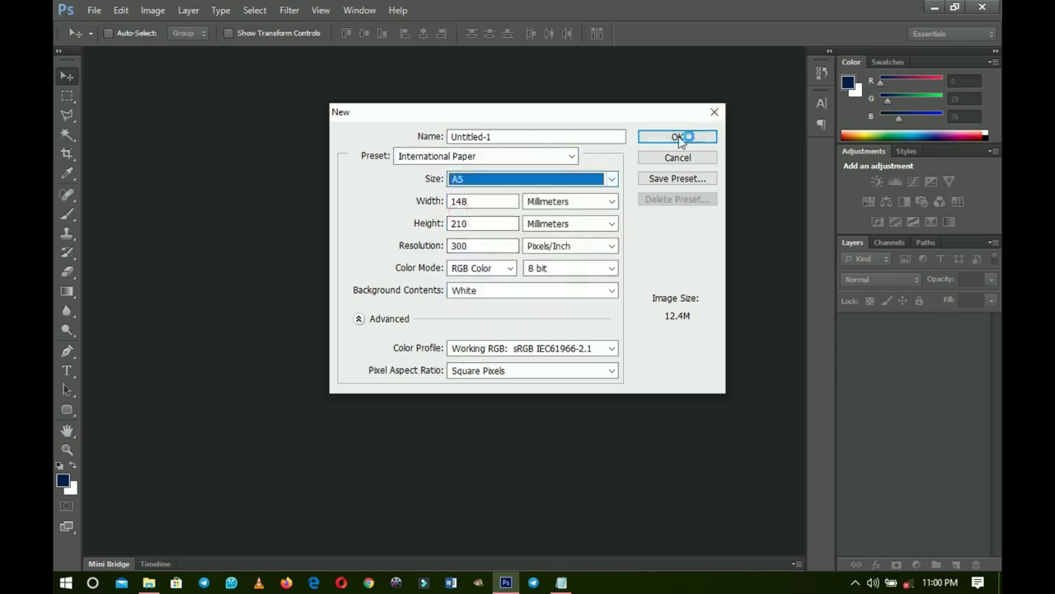
click(677, 137)
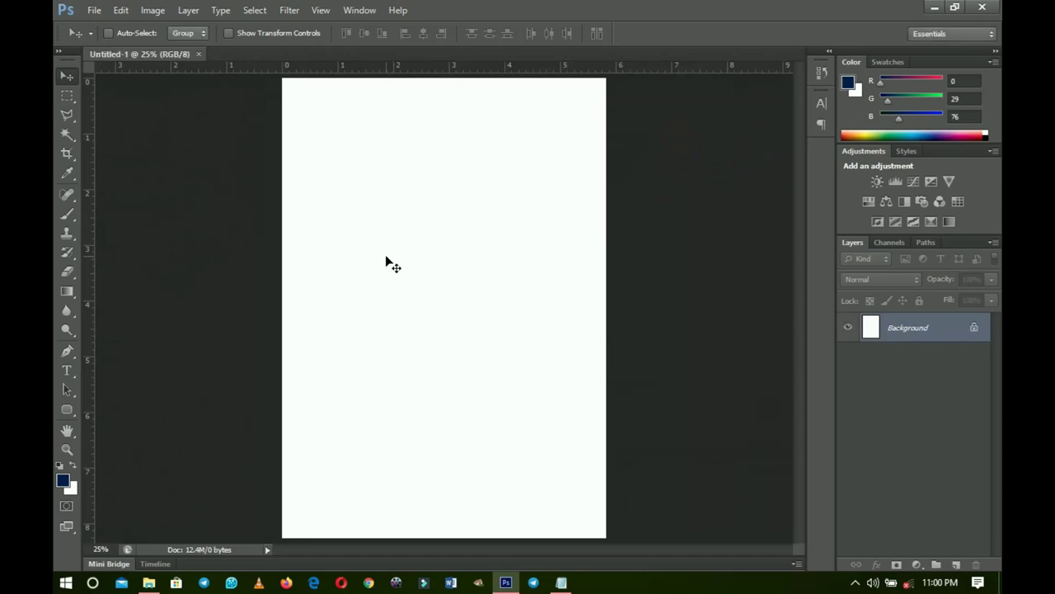
- Add a vertical guide at position 50% through View > New Guide
click(321, 10)
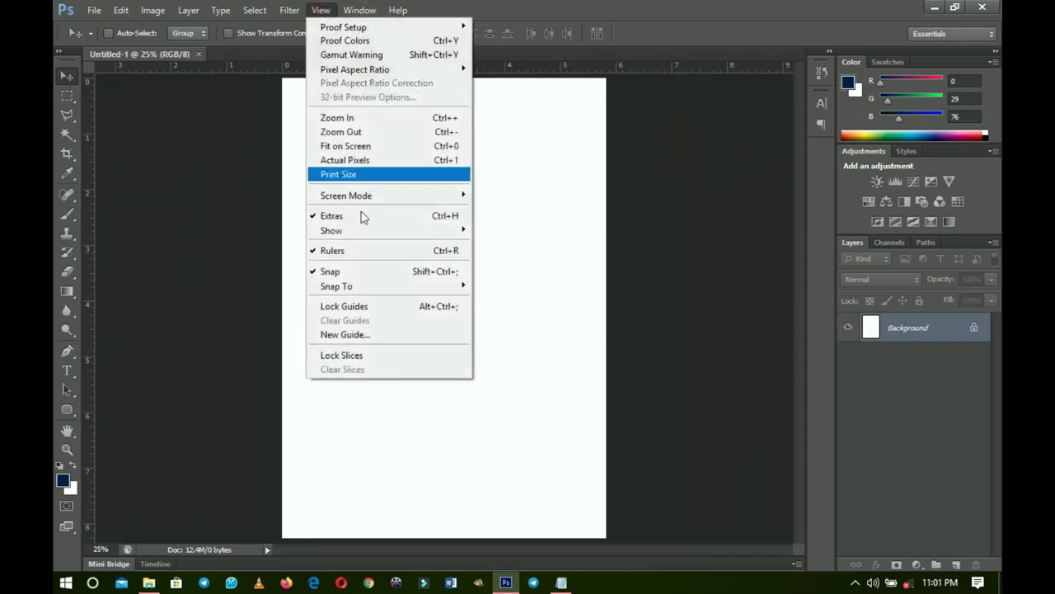
click(373, 335)
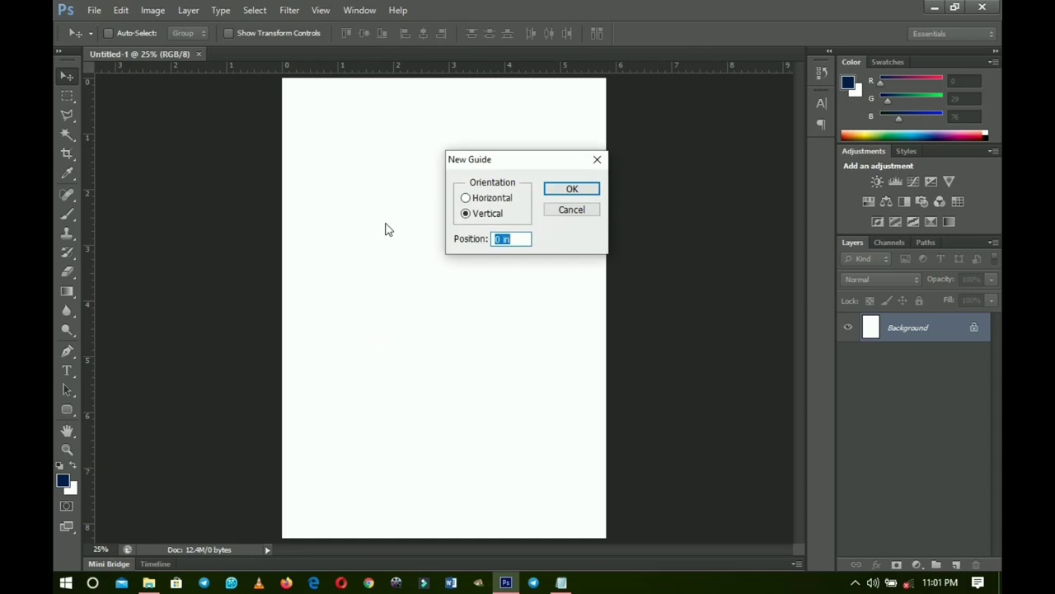
text(50)
click(573, 189)
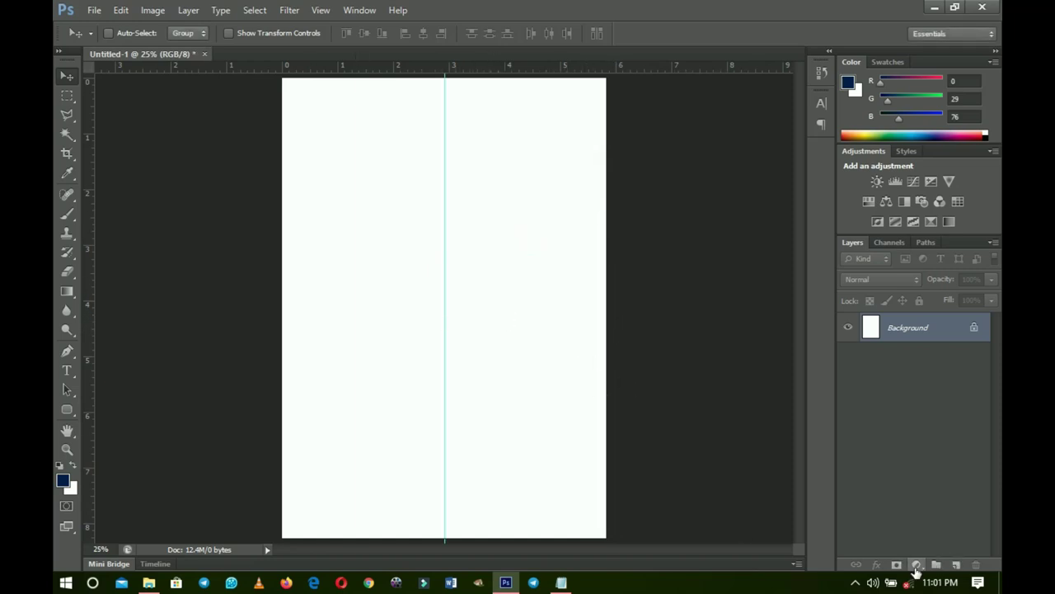
- Add a Solid Color fill layer in navy #001d4c, then bring up the Wedding 20 folder
click(916, 565)
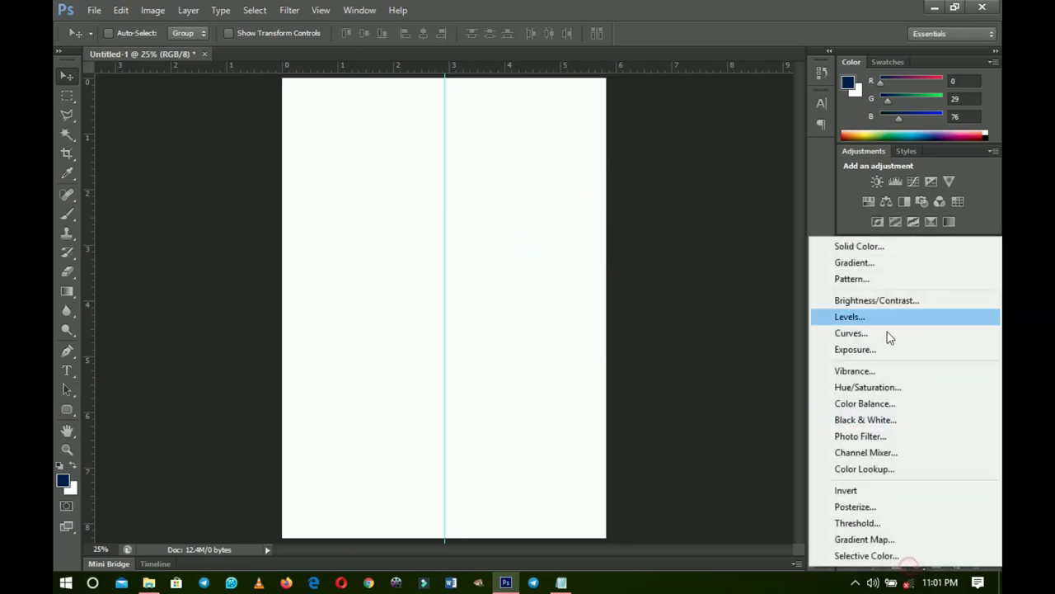
click(859, 243)
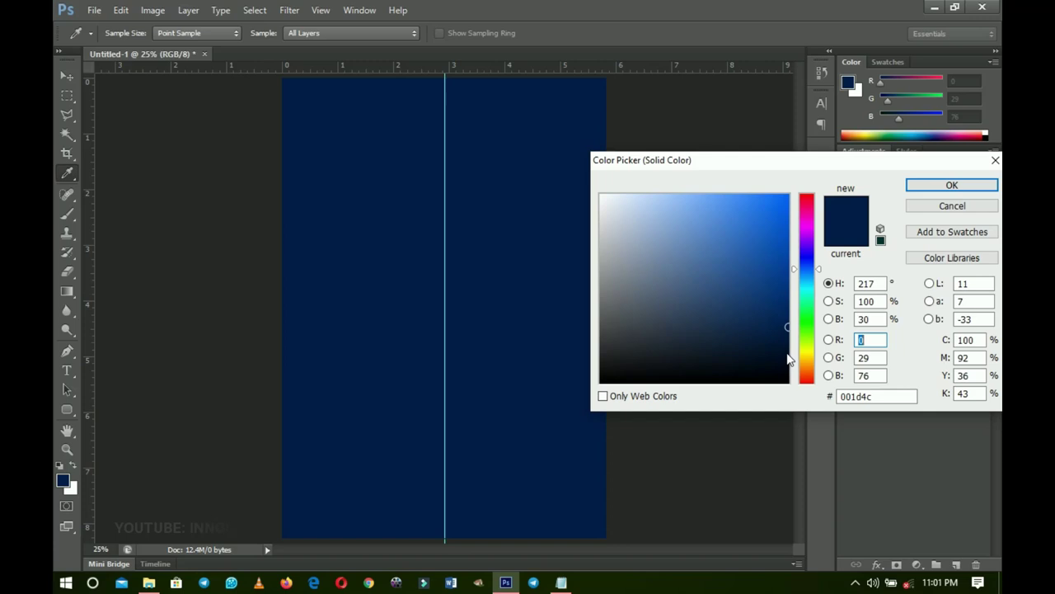
click(980, 185)
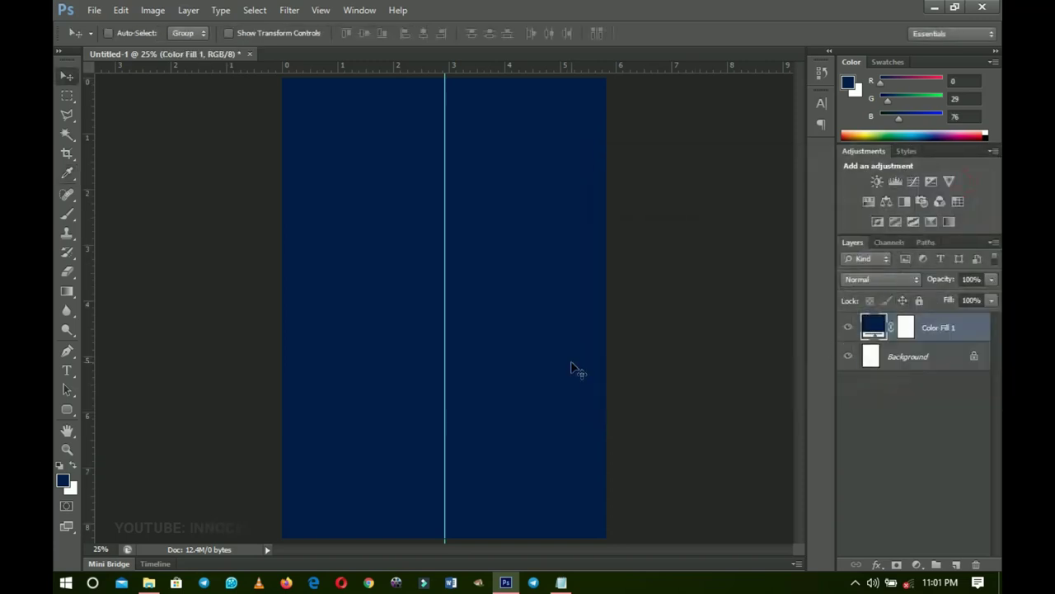
click(148, 582)
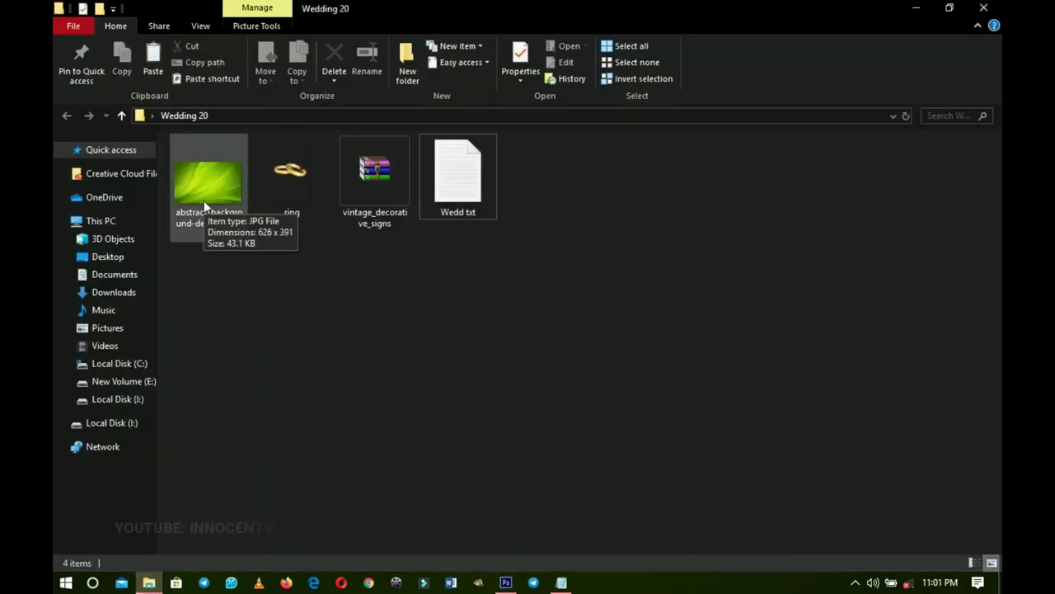
- Place the green abstract background image and scale it up to about 160% to cover the canvas
drag(206, 182, 512, 394)
drag(607, 409, 837, 551)
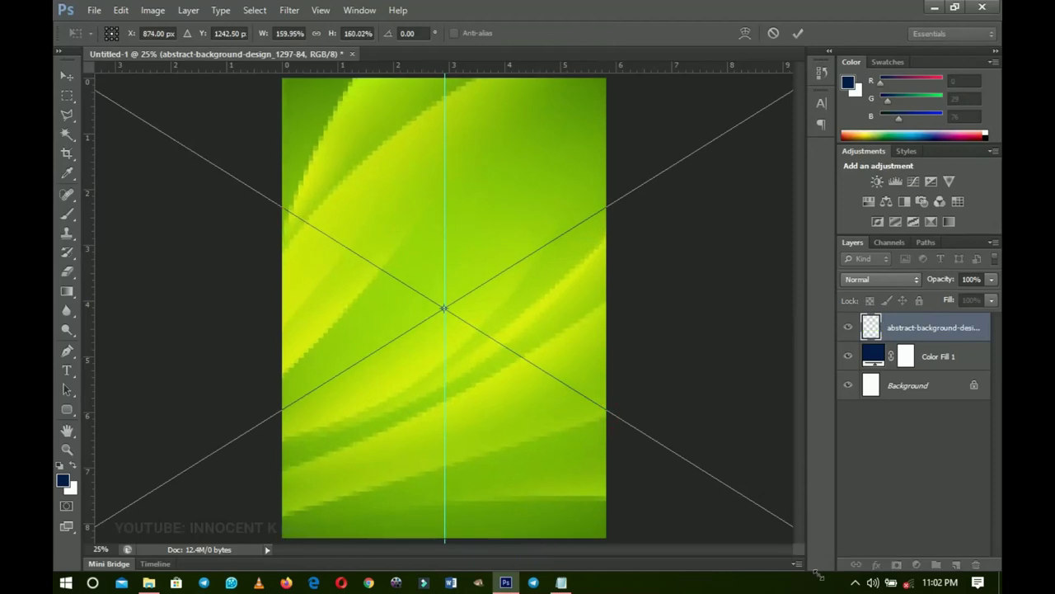
drag(605, 292, 647, 290)
key(Return)
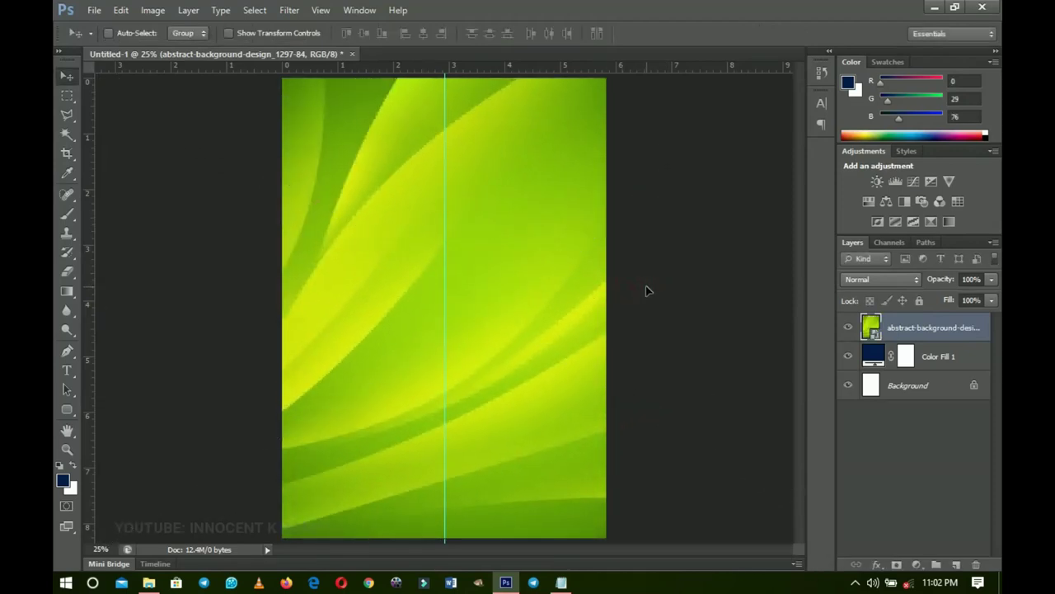
- Rasterize the abstract background layer and desaturate it to greyscale
right_click(925, 315)
click(818, 207)
key(ctrl+shift+u)
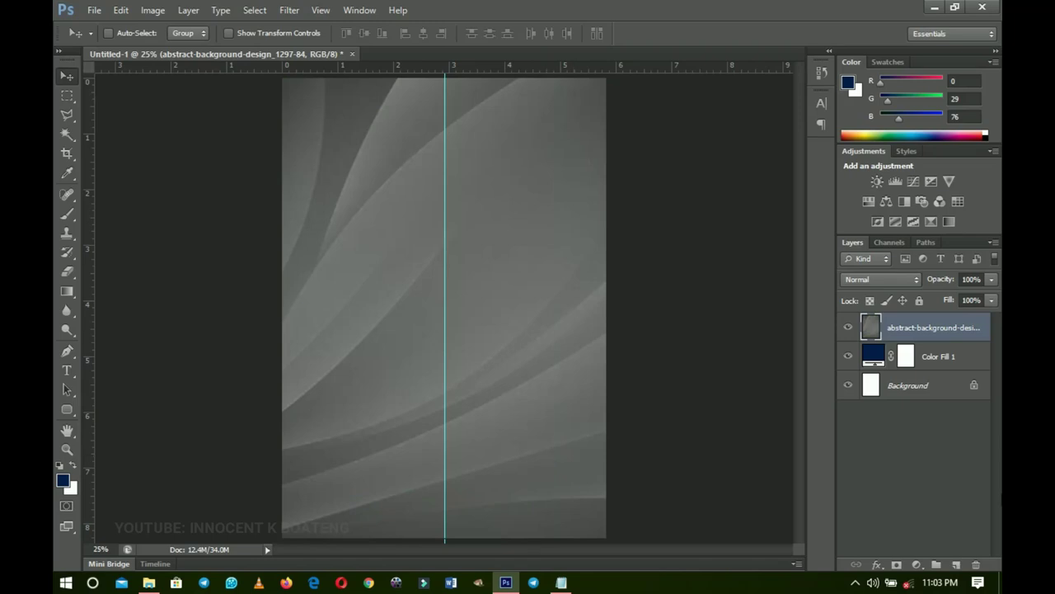
- Try different blend modes on the grey texture, including Soft Light, and settle on Overlay
click(879, 280)
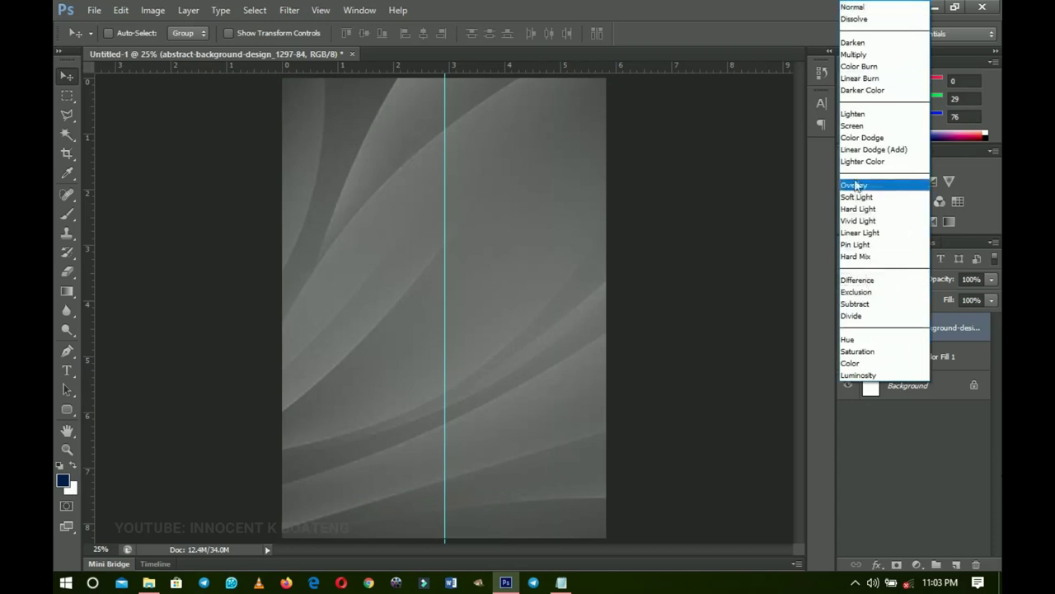
click(862, 209)
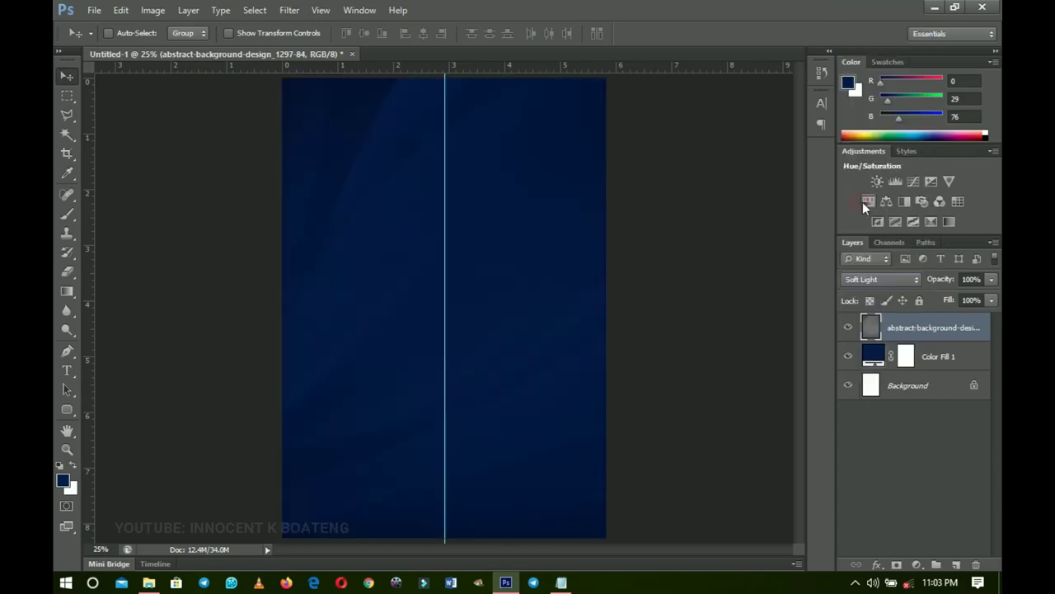
click(886, 279)
click(868, 188)
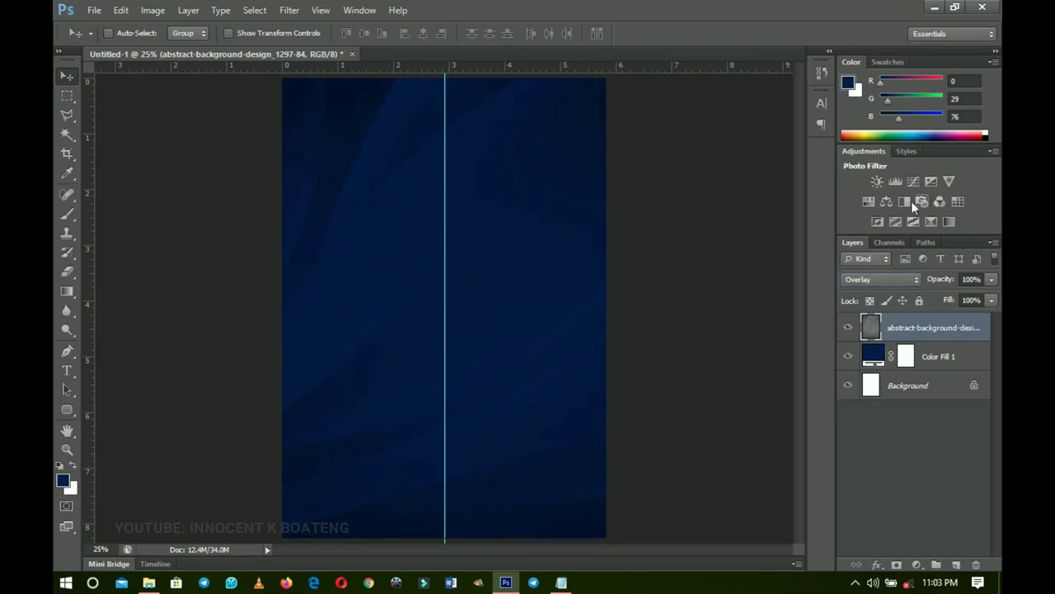
click(879, 280)
click(861, 198)
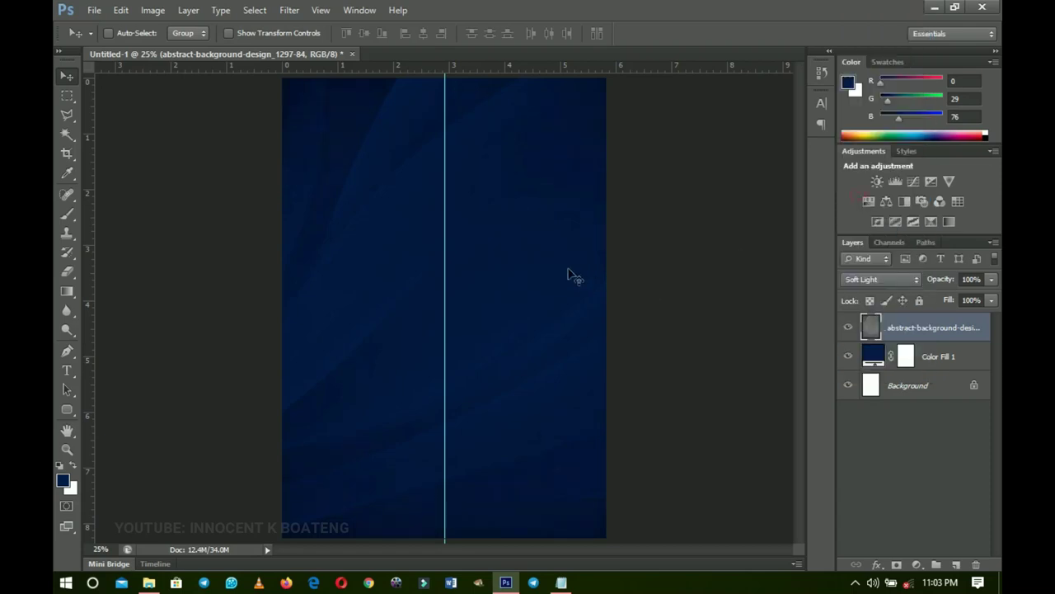
click(879, 279)
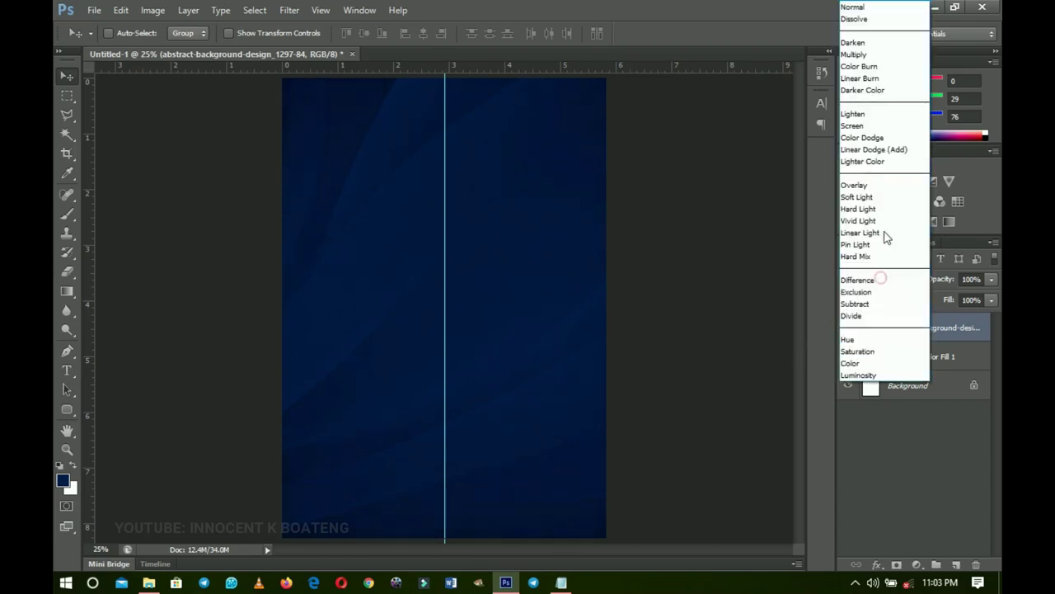
click(866, 189)
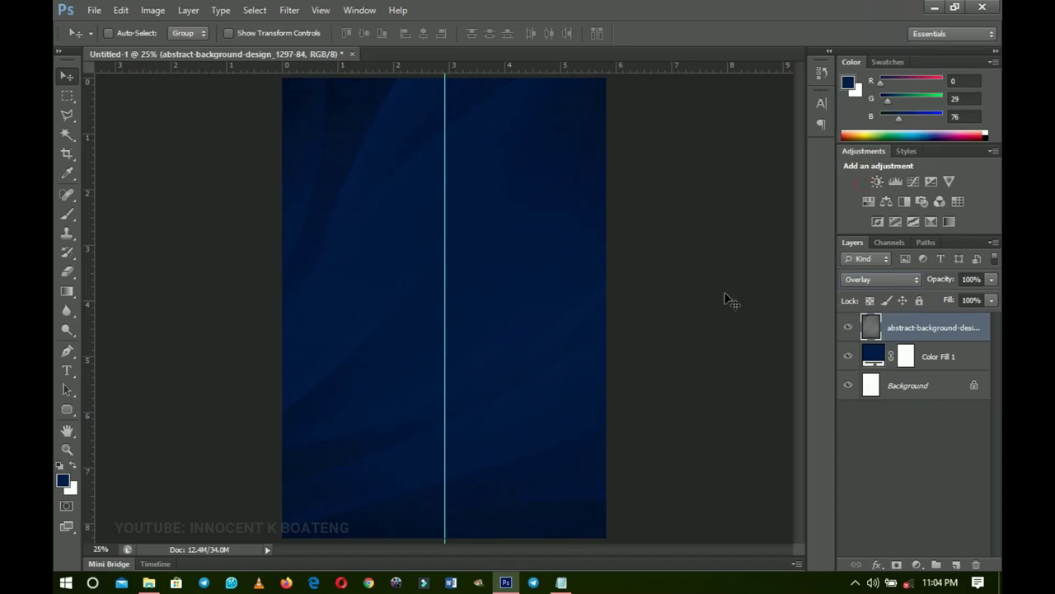
- Lower the texture layer's opacity to 55% and draw a rectangle covering nearly the whole page
drag(946, 280, 998, 297)
click(66, 411)
click(134, 405)
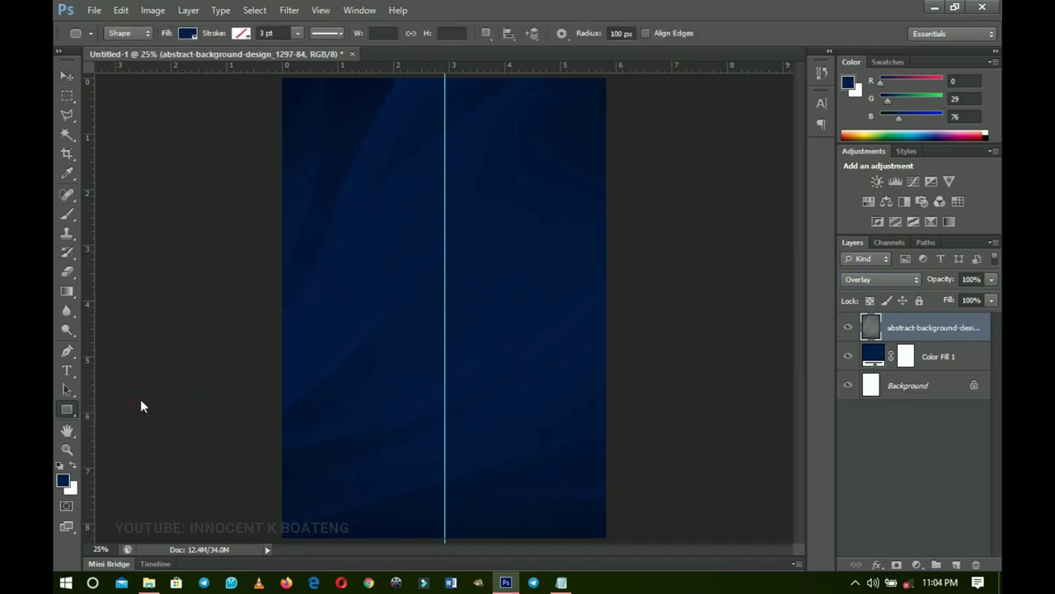
mouse_move(288, 81)
mouse_down()
mouse_move(324, 153)
mouse_move(572, 440)
mouse_move(597, 532)
mouse_up()
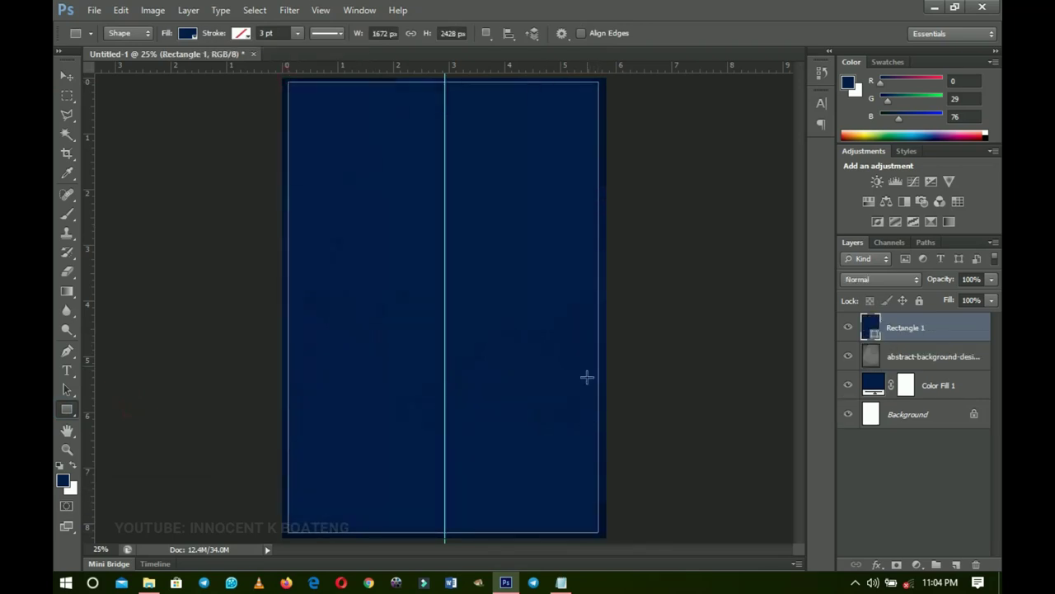
- Scale the rectangle down to 98.68% and align it to the canvas's vertical centre
key(ctrl+t)
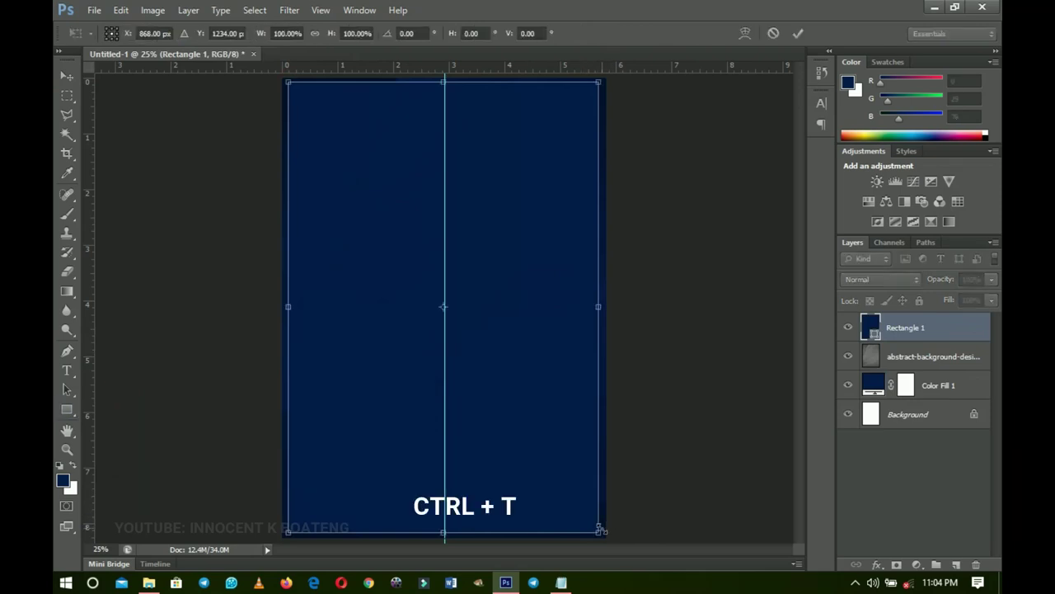
drag(601, 532, 593, 526)
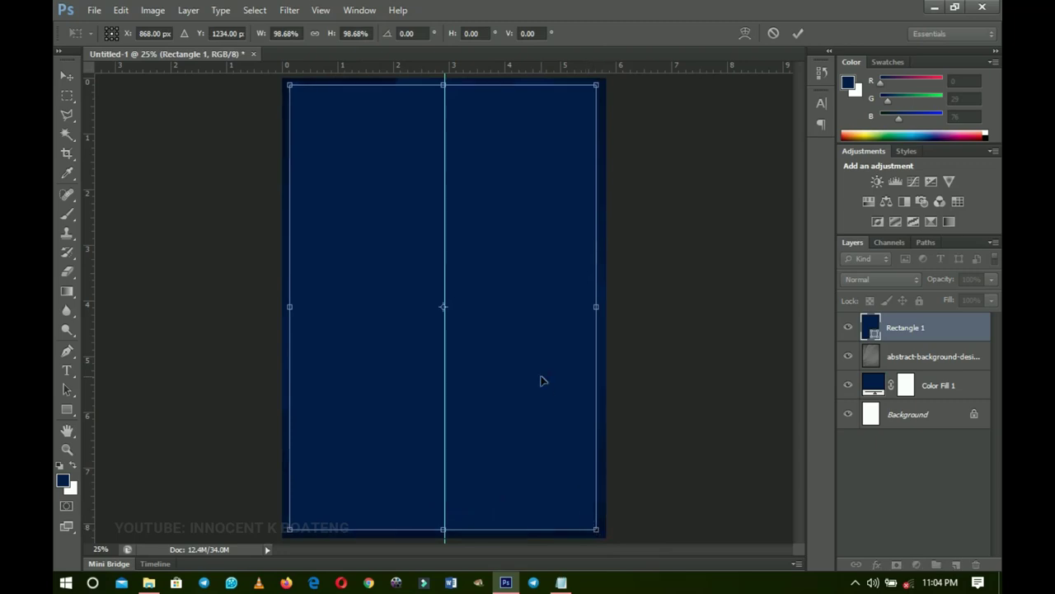
key(Return)
key(ctrl+a)
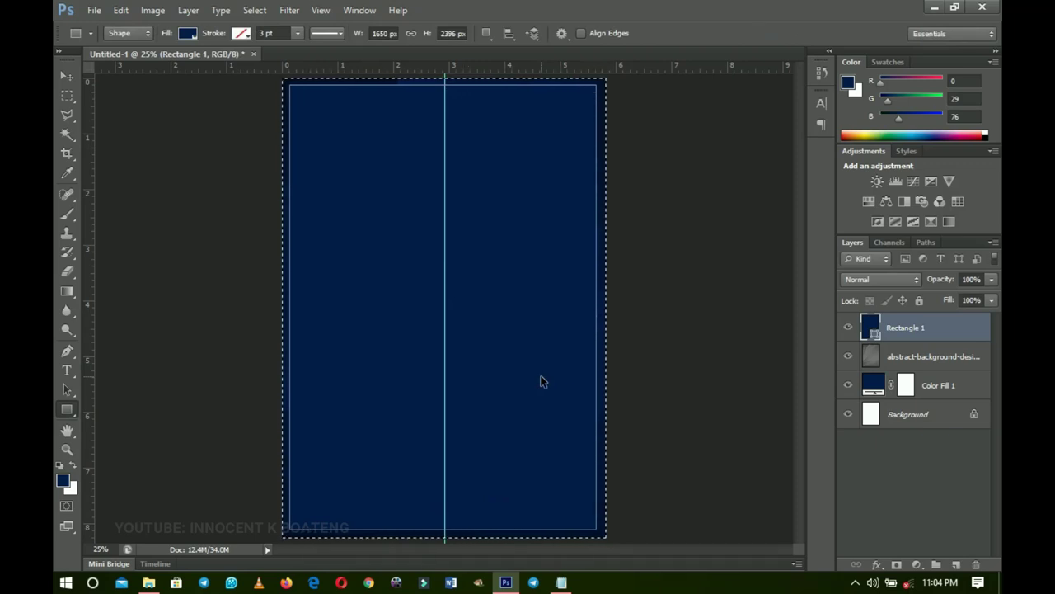
key(v)
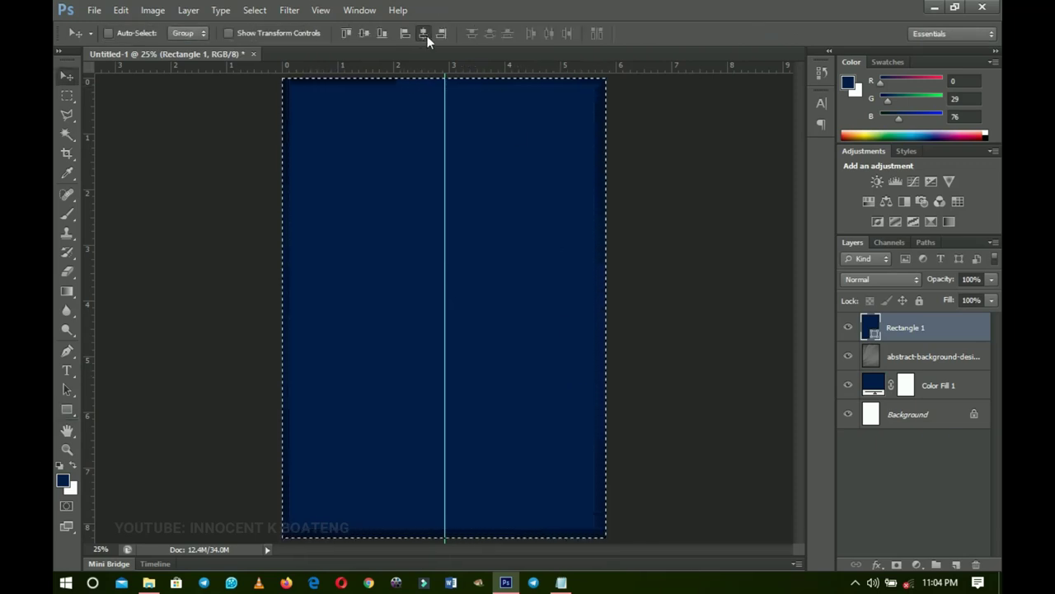
click(365, 34)
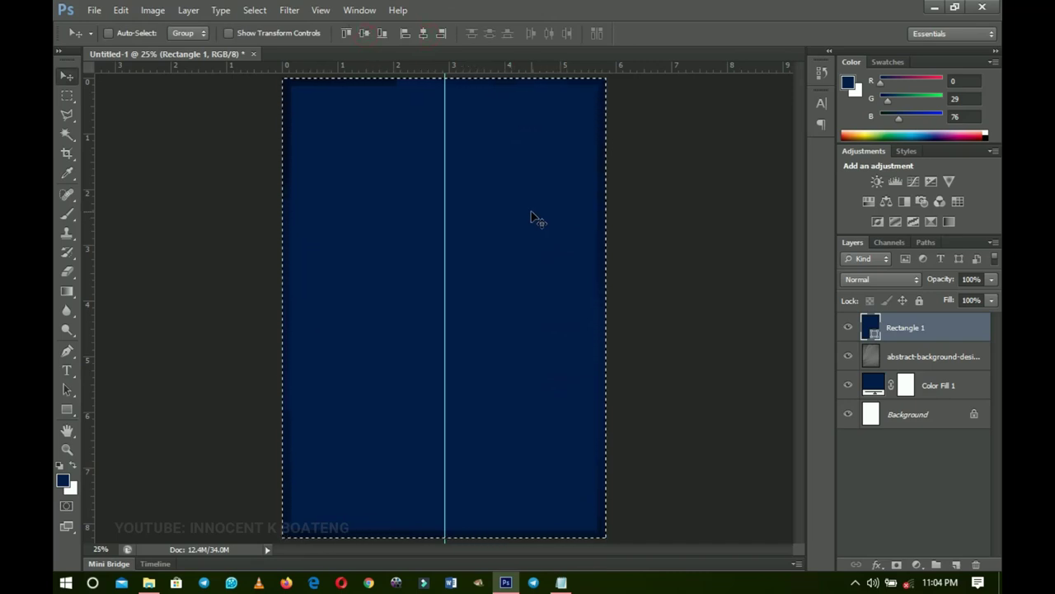
key(ctrl+d)
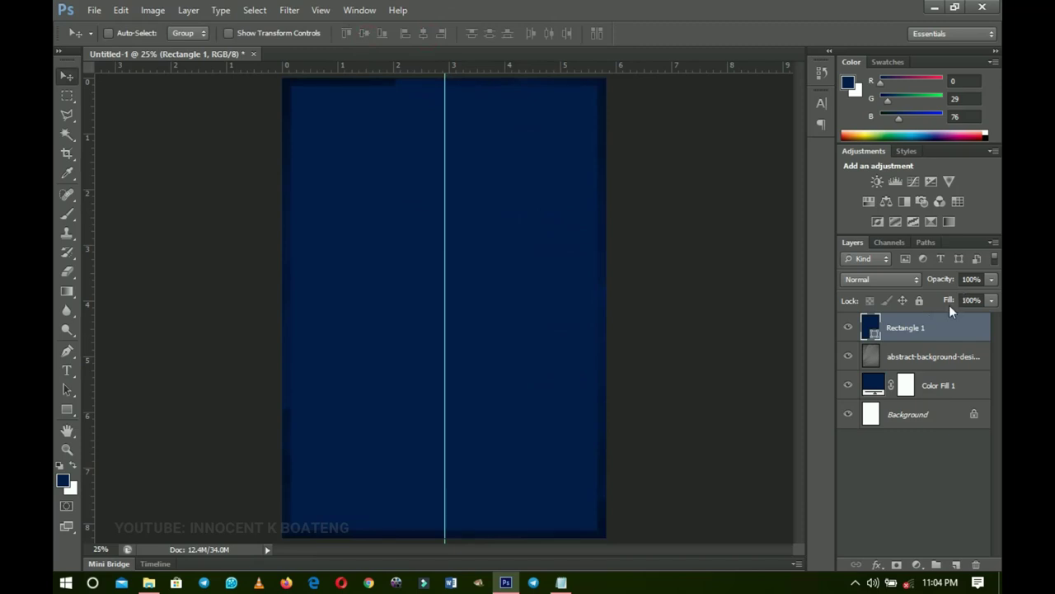
- Set Rectangle 1's Fill to 0% and enable a Stroke in its Blending Options
drag(949, 303, 568, 309)
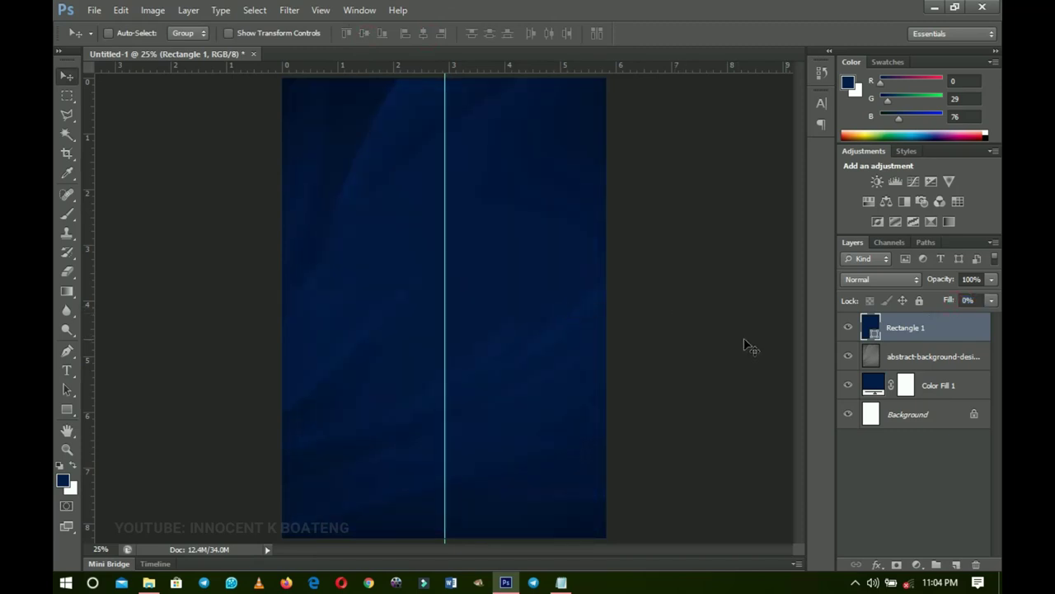
right_click(935, 338)
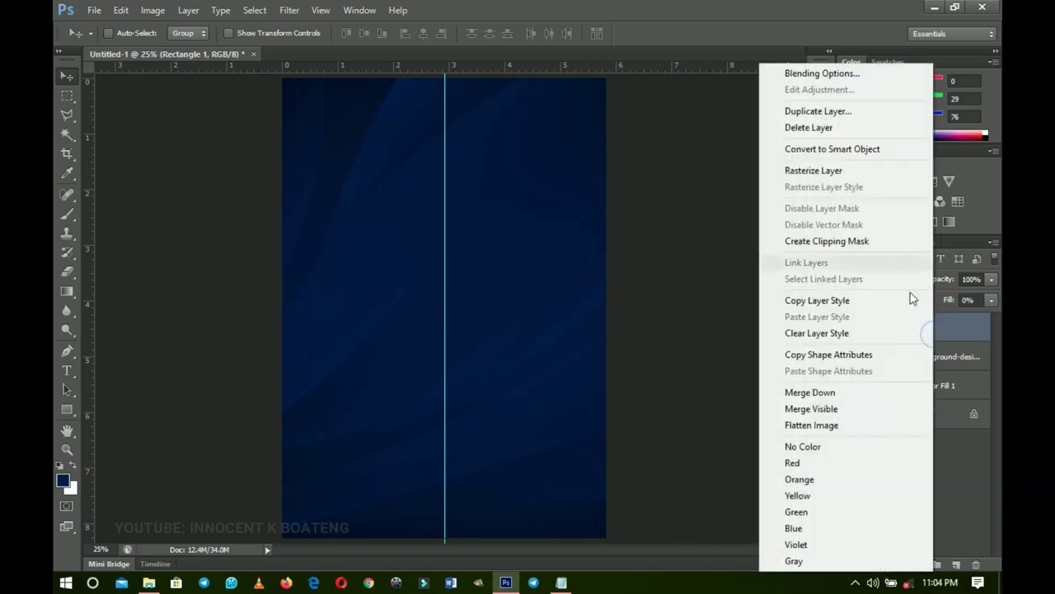
click(804, 74)
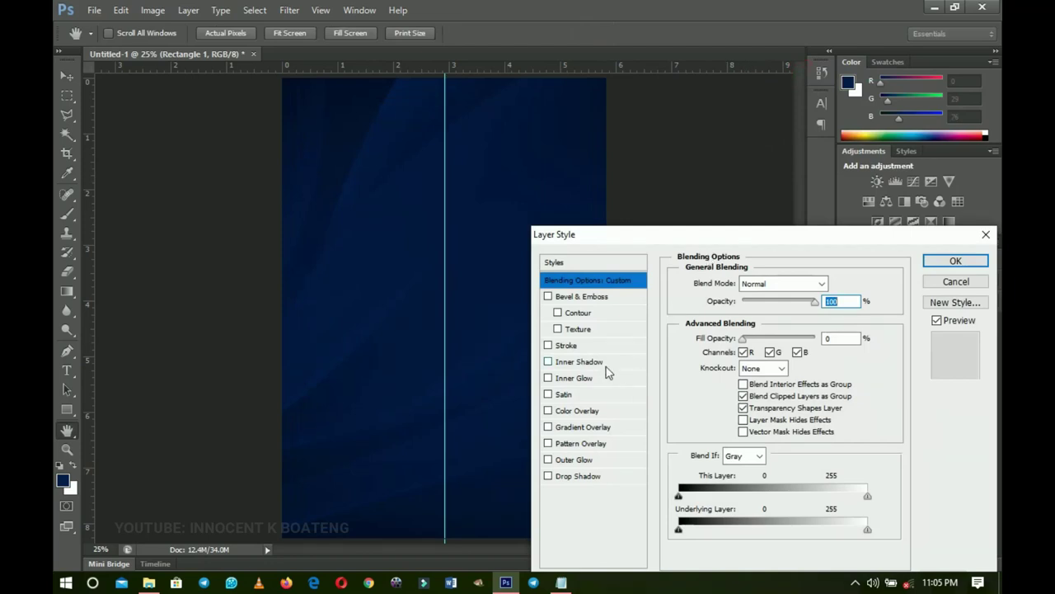
click(574, 346)
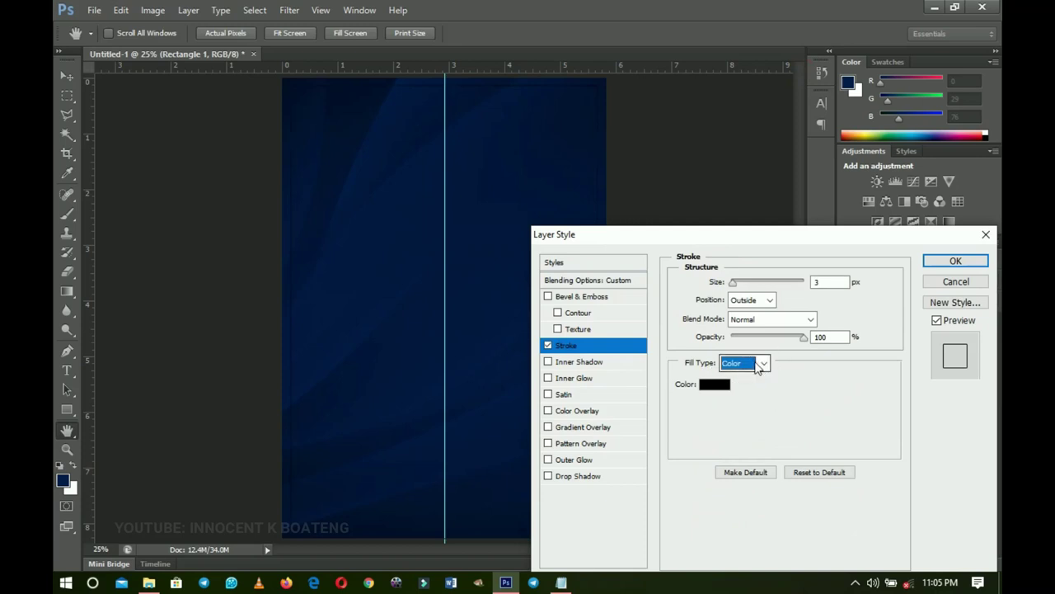
- Set the rectangle's stroke size to 10 px
click(757, 365)
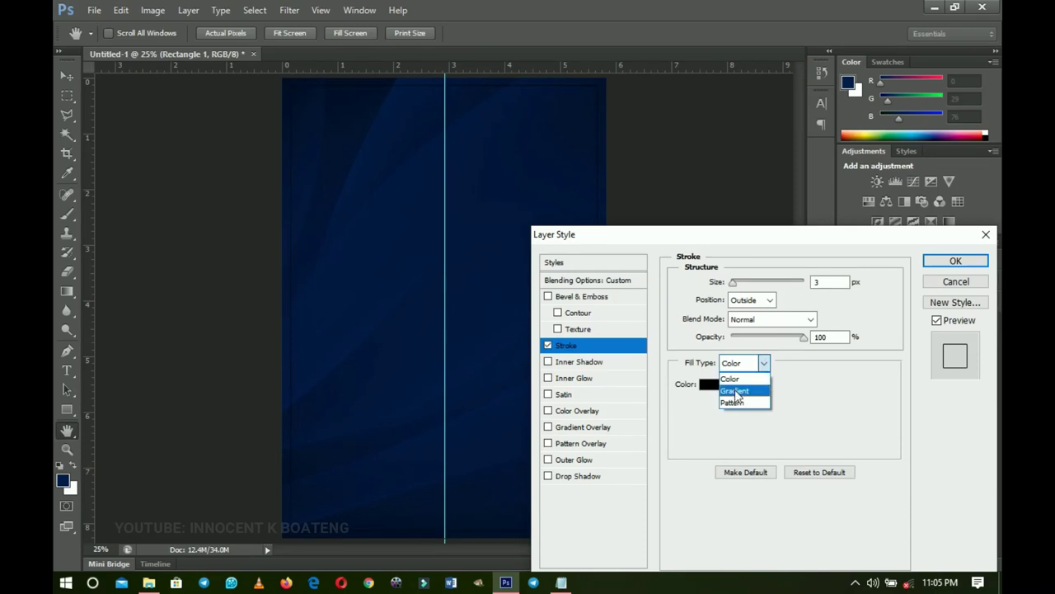
click(825, 282)
double_click(824, 282)
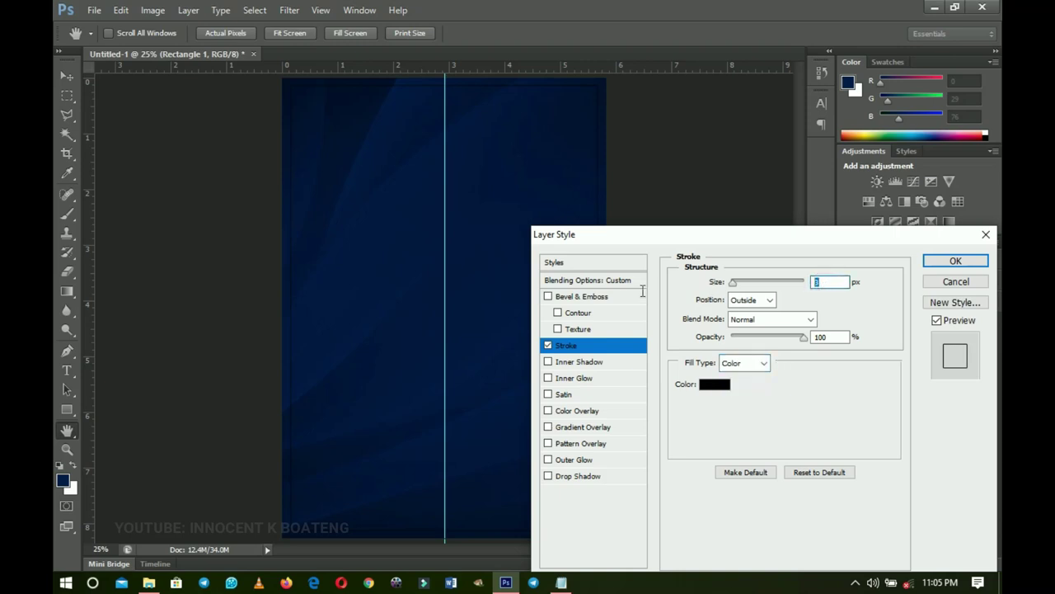
text(10)
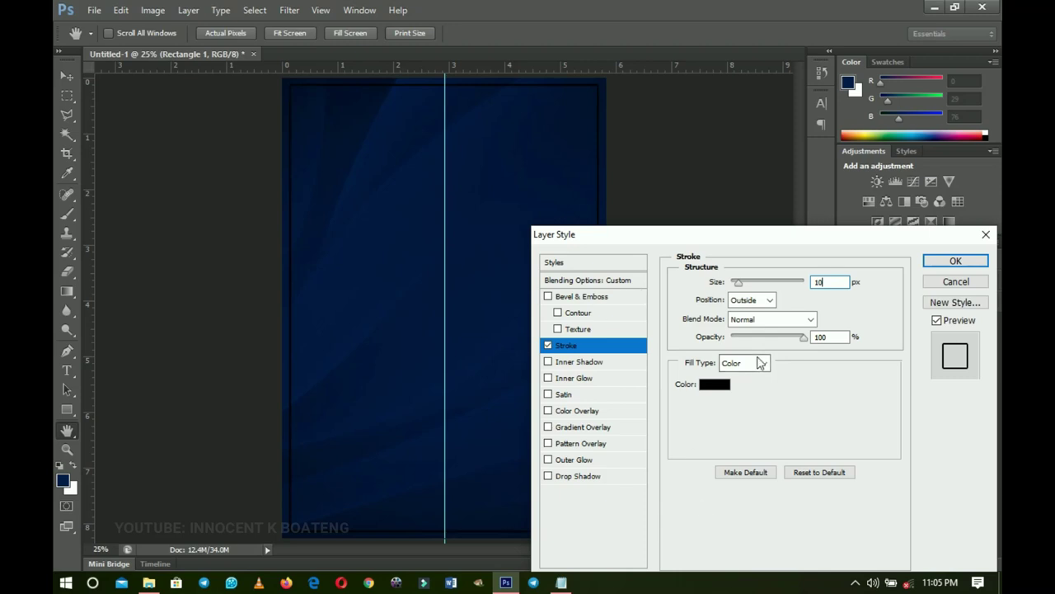
click(758, 364)
- Change the stroke fill type to Gradient and apply a gold preset gradient
click(745, 392)
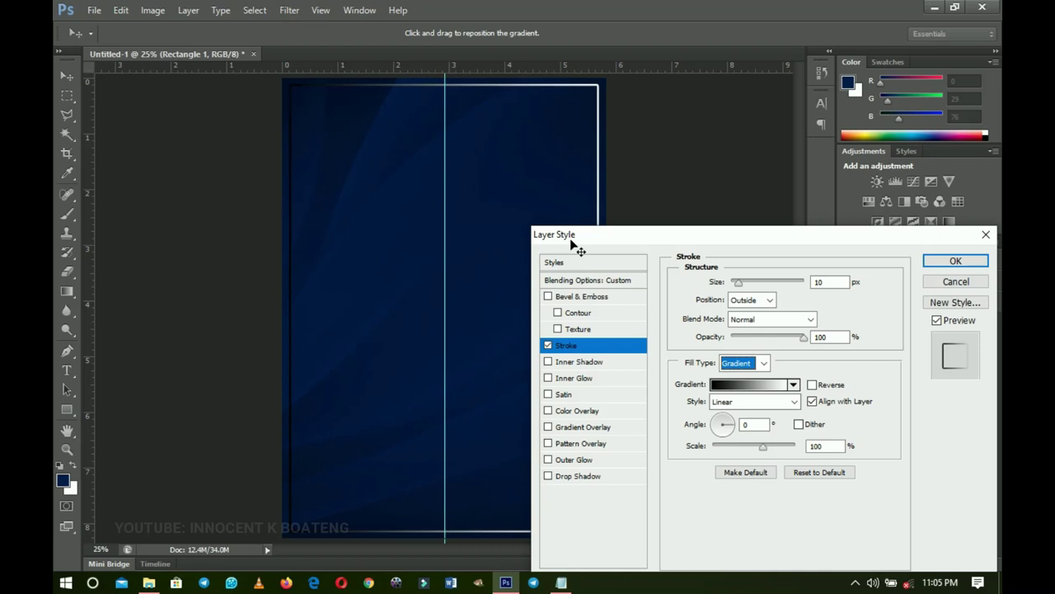
click(754, 386)
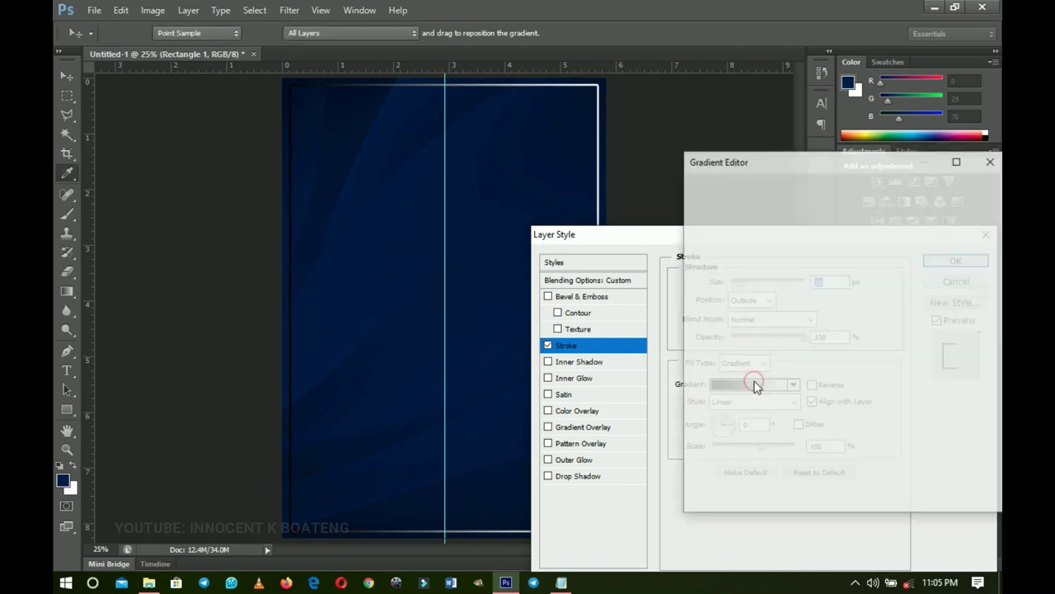
drag(917, 216, 914, 284)
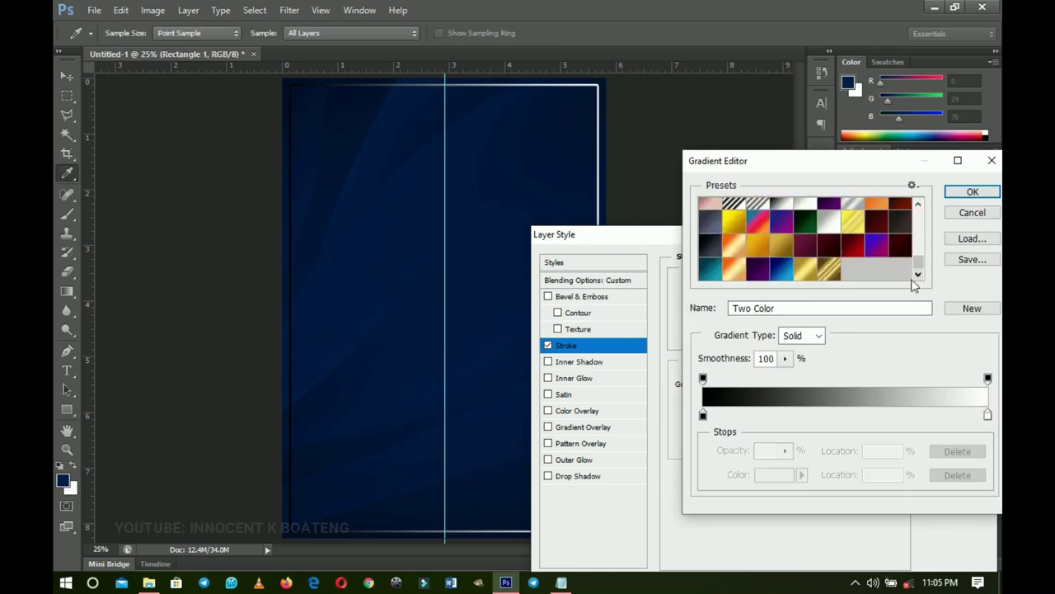
click(825, 273)
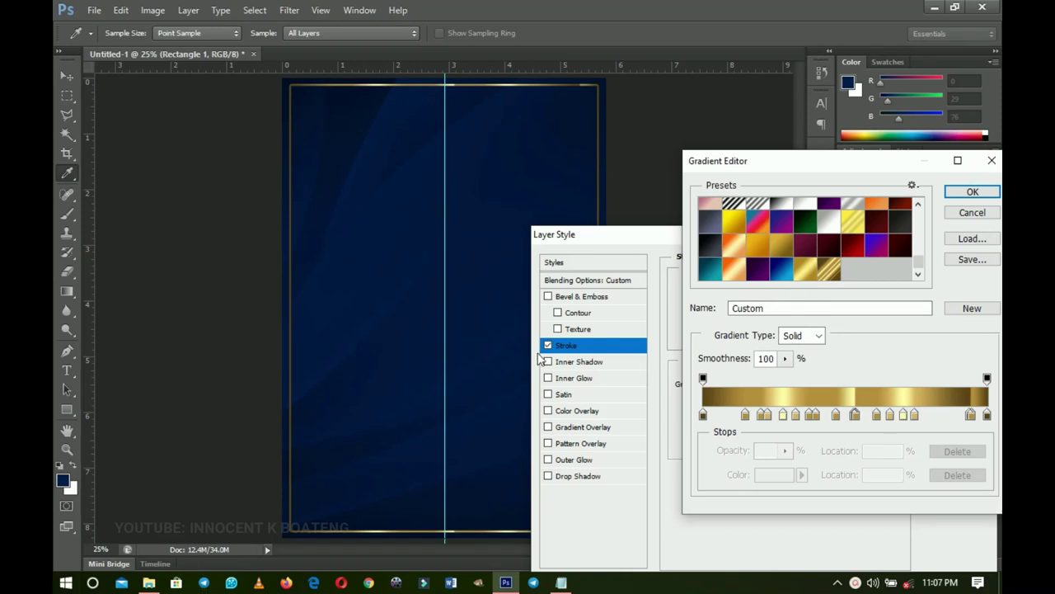
- Recolour the gradient stops to brown #5b4516 at 0% and lighter gold #b4903a at 15%
click(703, 414)
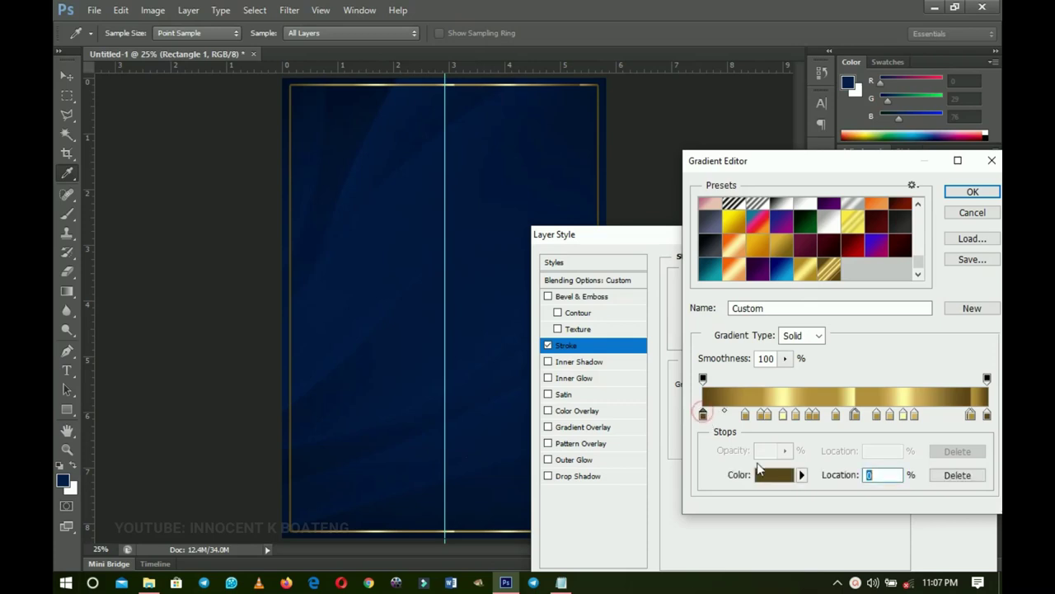
click(773, 475)
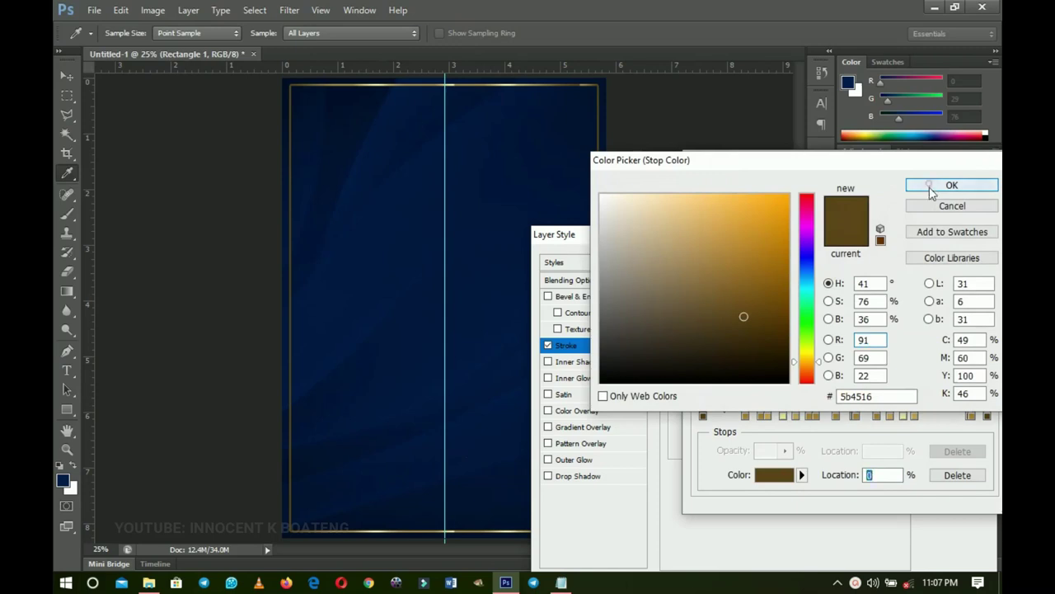
click(930, 184)
click(771, 480)
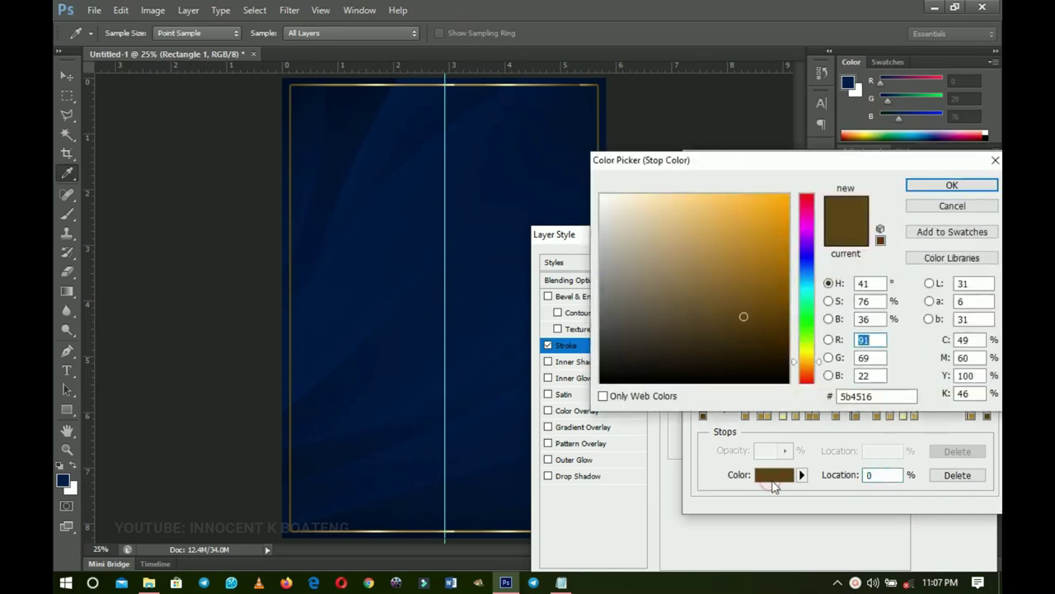
double_click(878, 397)
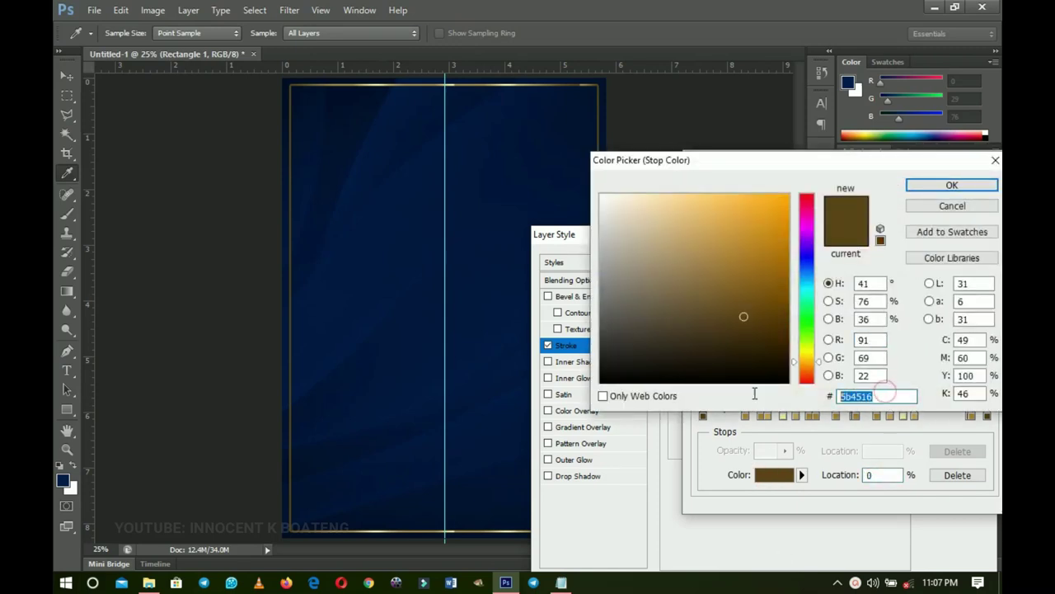
click(951, 206)
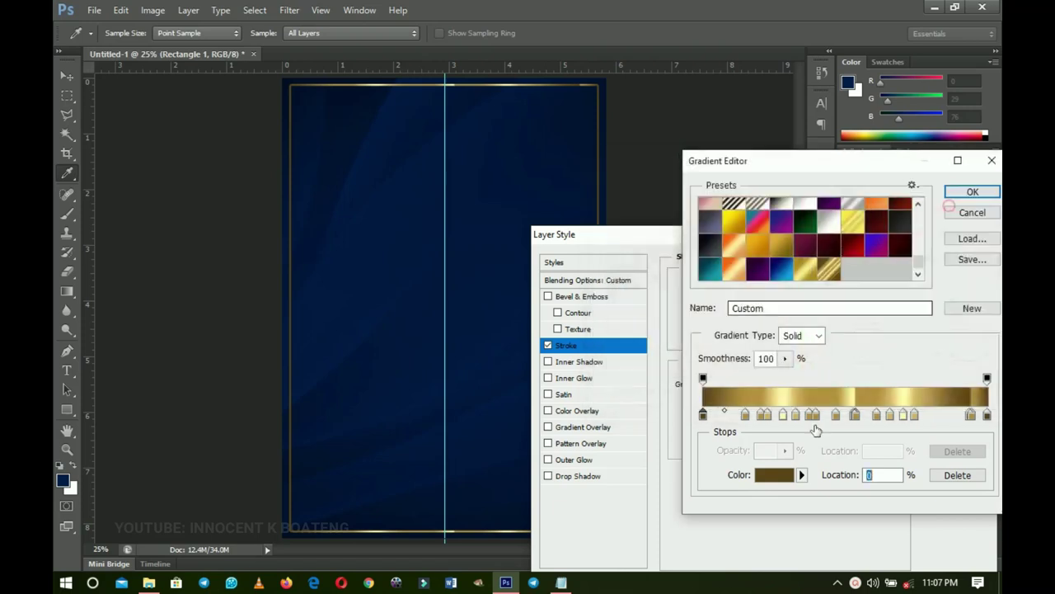
click(744, 414)
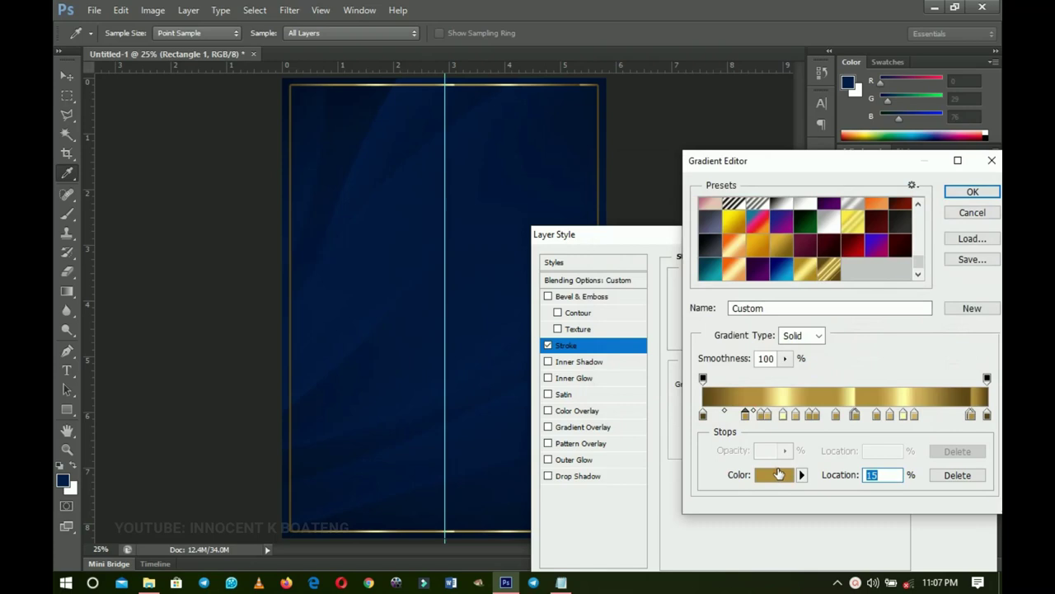
click(777, 474)
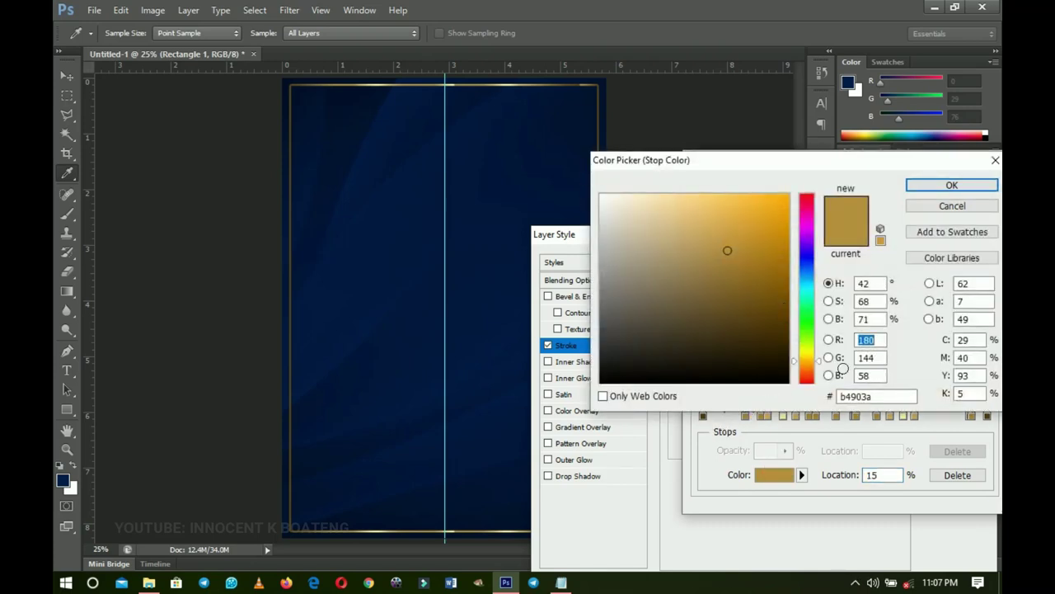
click(949, 184)
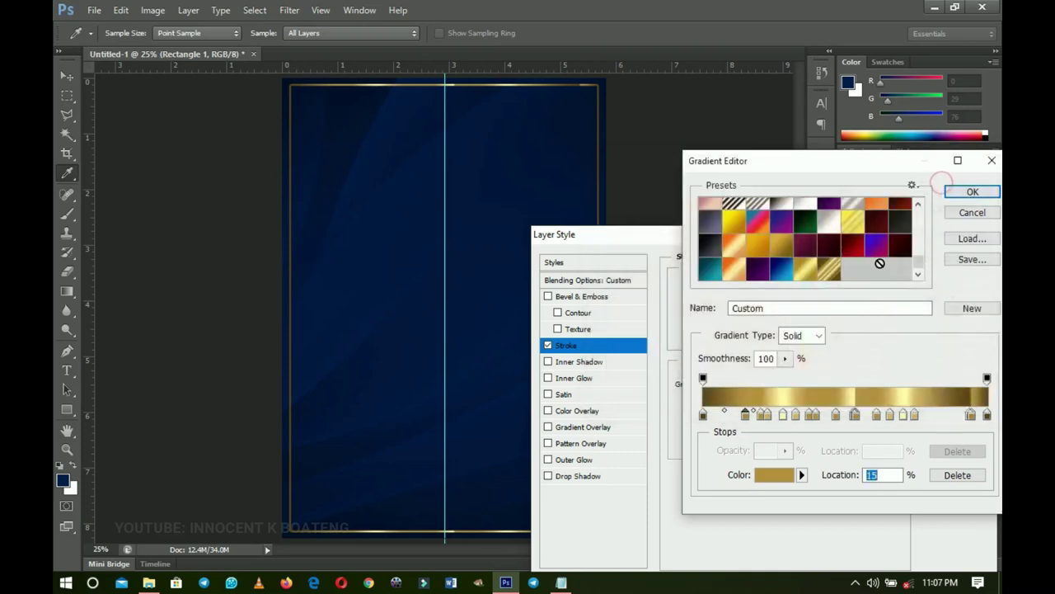
click(969, 188)
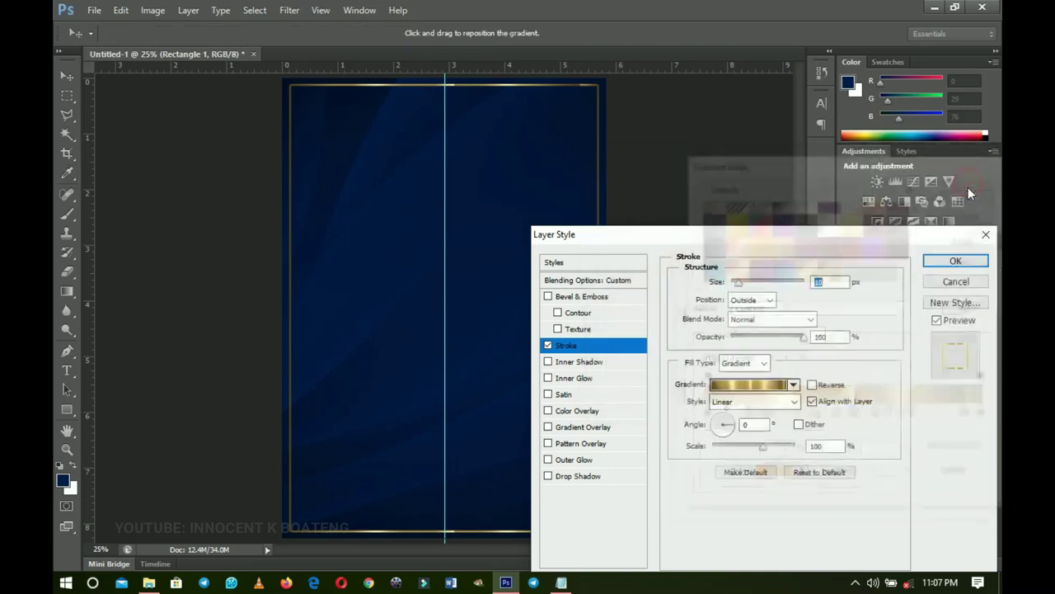
- Set the gold stroke's gradient angle to -50° and apply the layer style
click(730, 431)
mouse_move(732, 434)
mouse_down()
mouse_move(716, 430)
mouse_move(730, 447)
mouse_move(729, 423)
mouse_move(200, 94)
mouse_up()
click(752, 424)
text(-50)
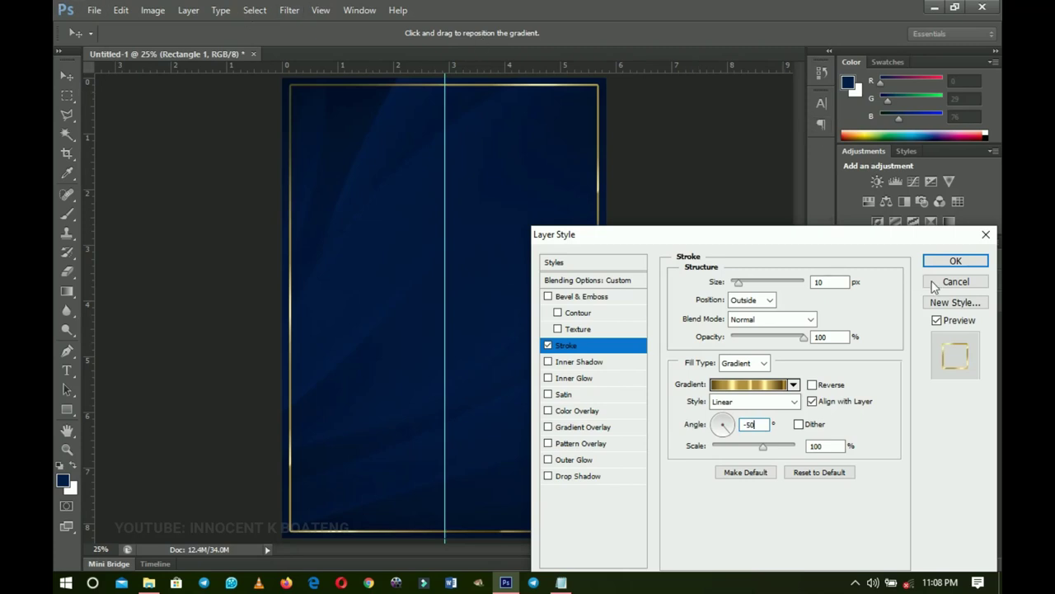
click(955, 260)
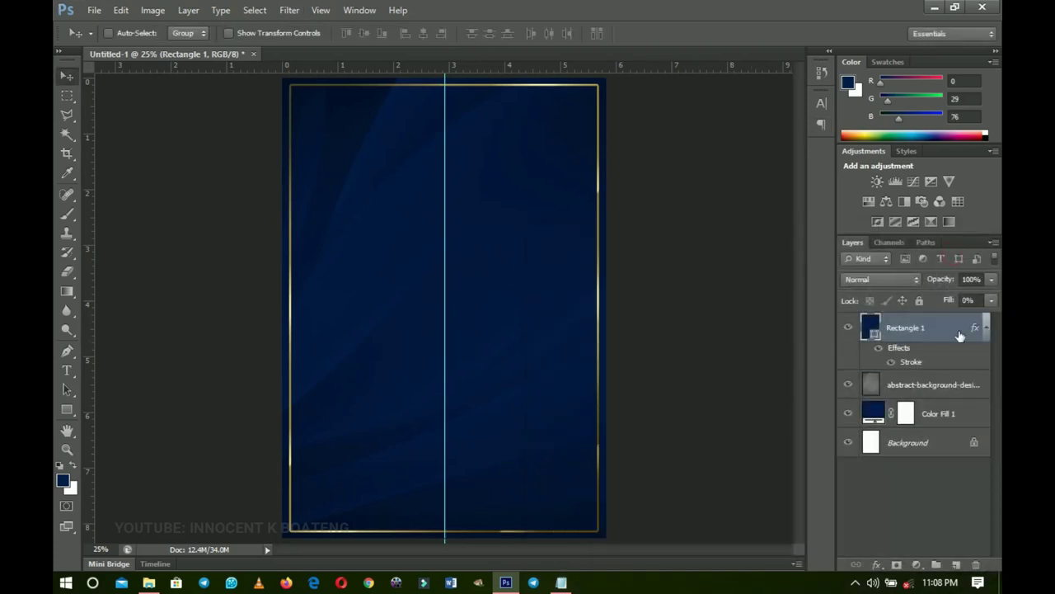
click(986, 327)
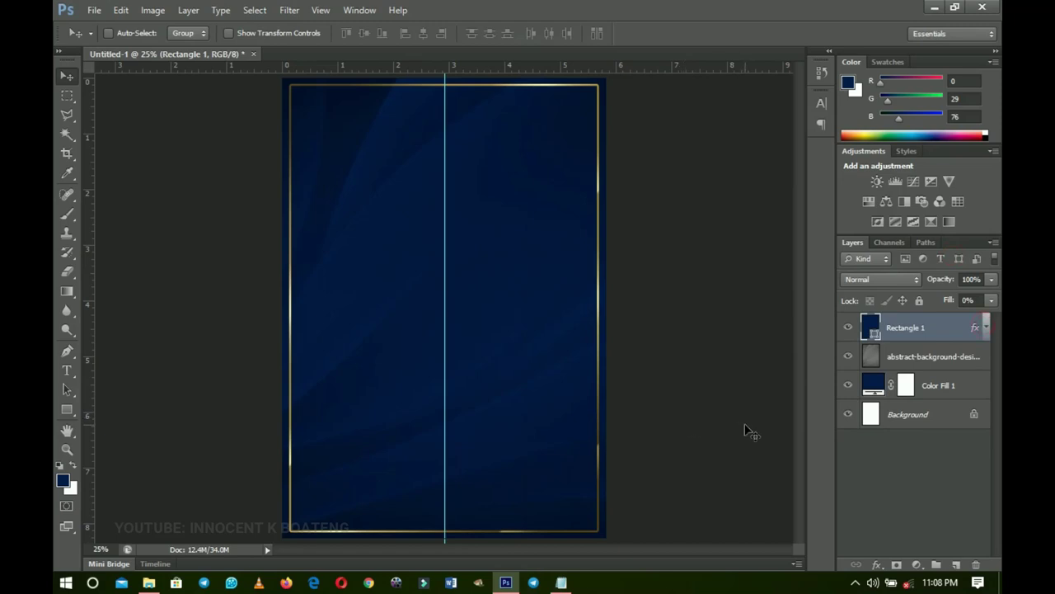
- Scale the framed rectangle down to about 98.4%
key(ctrl+t)
drag(596, 529, 593, 525)
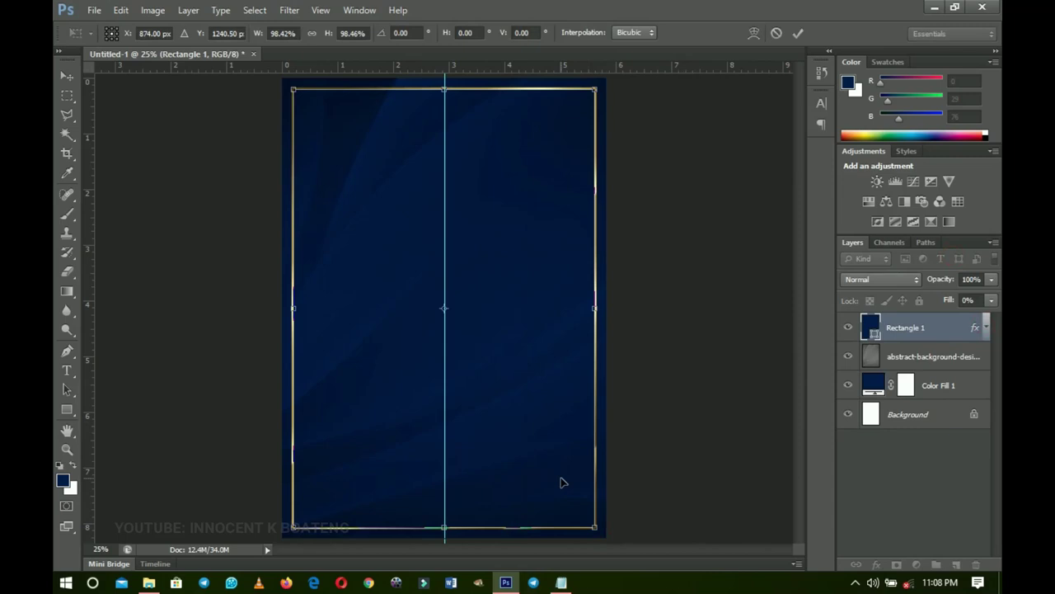
key(Return)
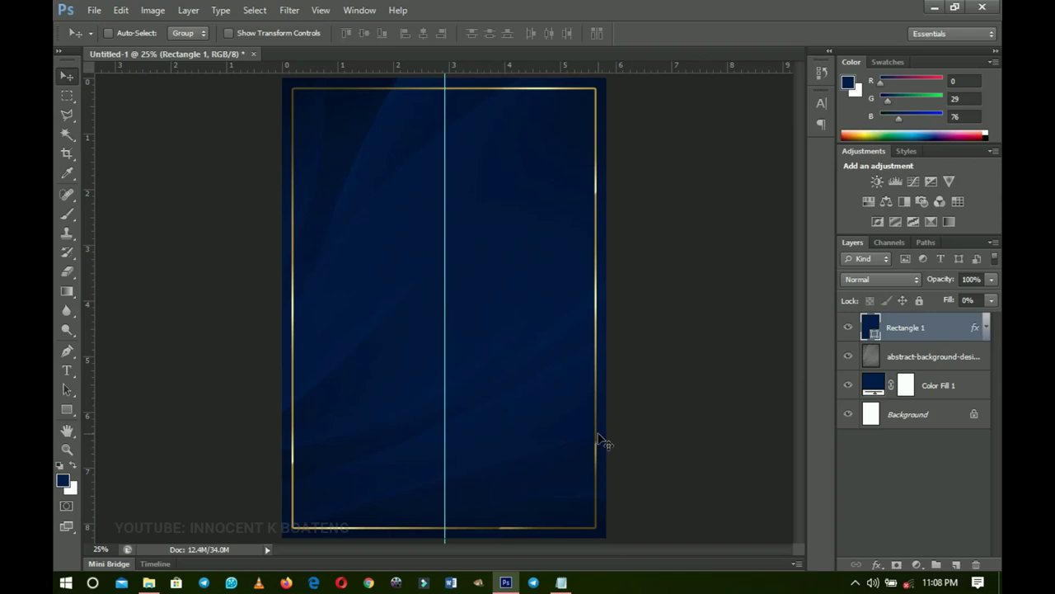
- Duplicate the gold-bordered rectangle, hide Rectangle 1, and rasterize the copy's stroke into pixels
key(ctrl+j)
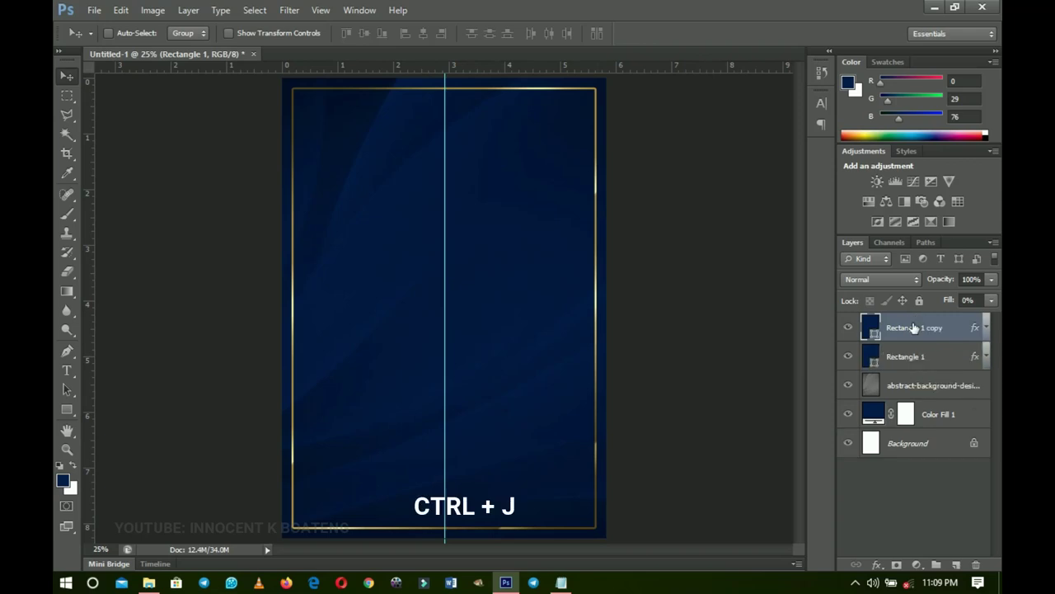
click(850, 357)
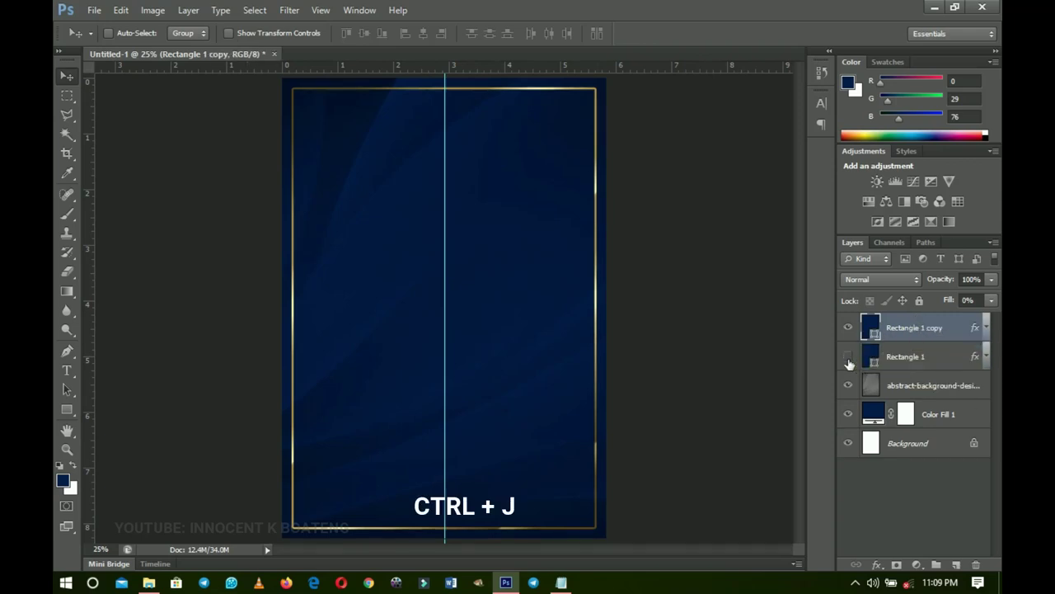
right_click(930, 329)
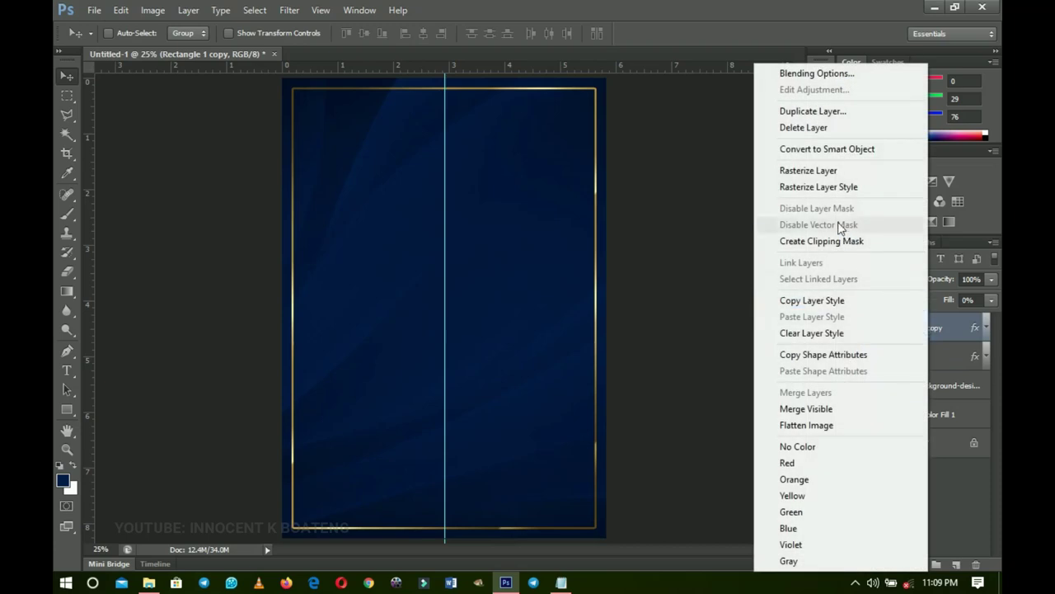
click(807, 187)
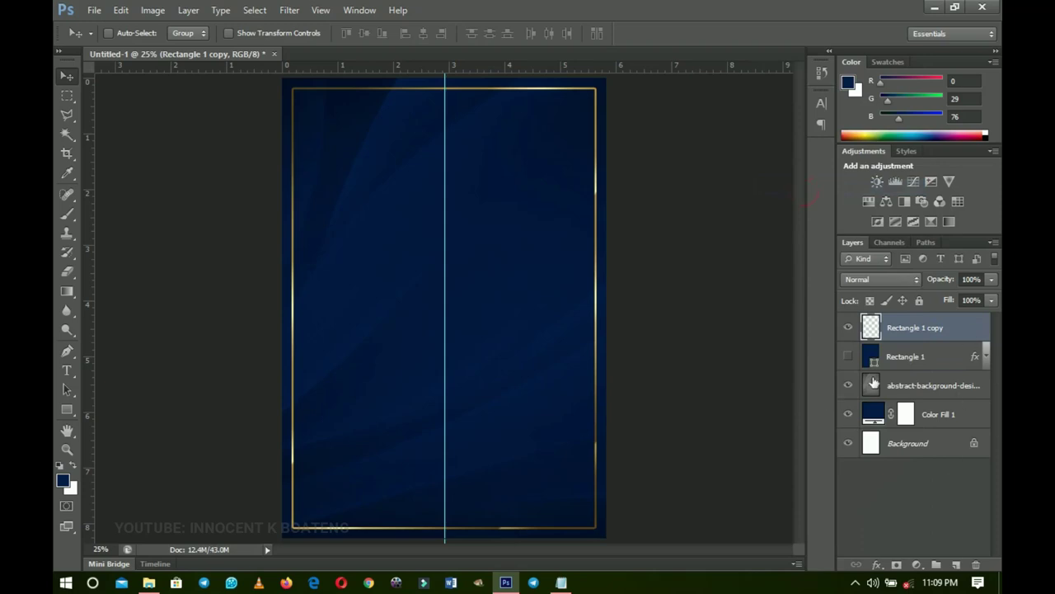
click(66, 98)
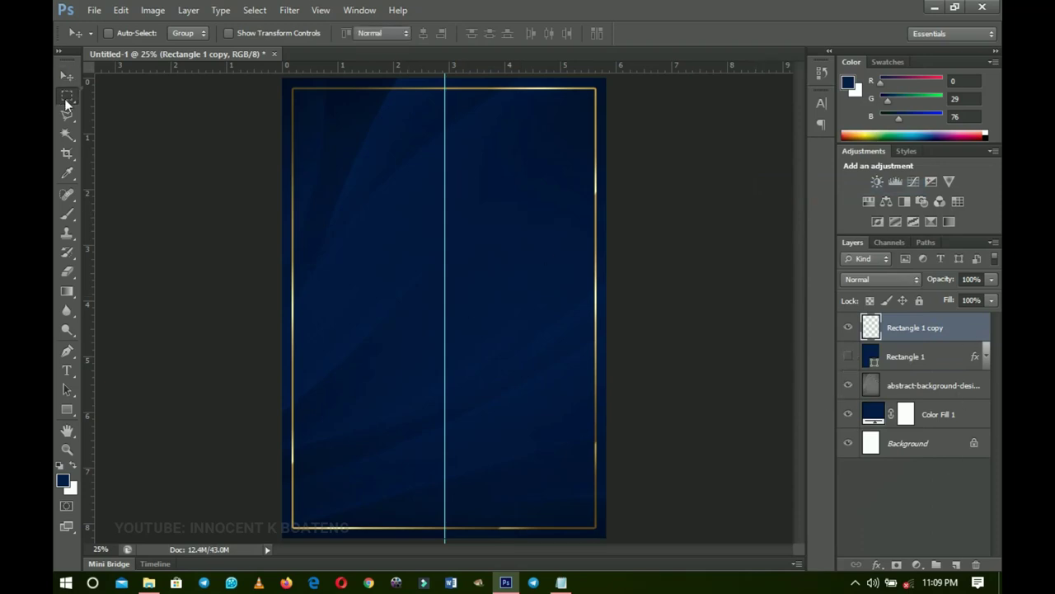
drag(67, 101, 115, 110)
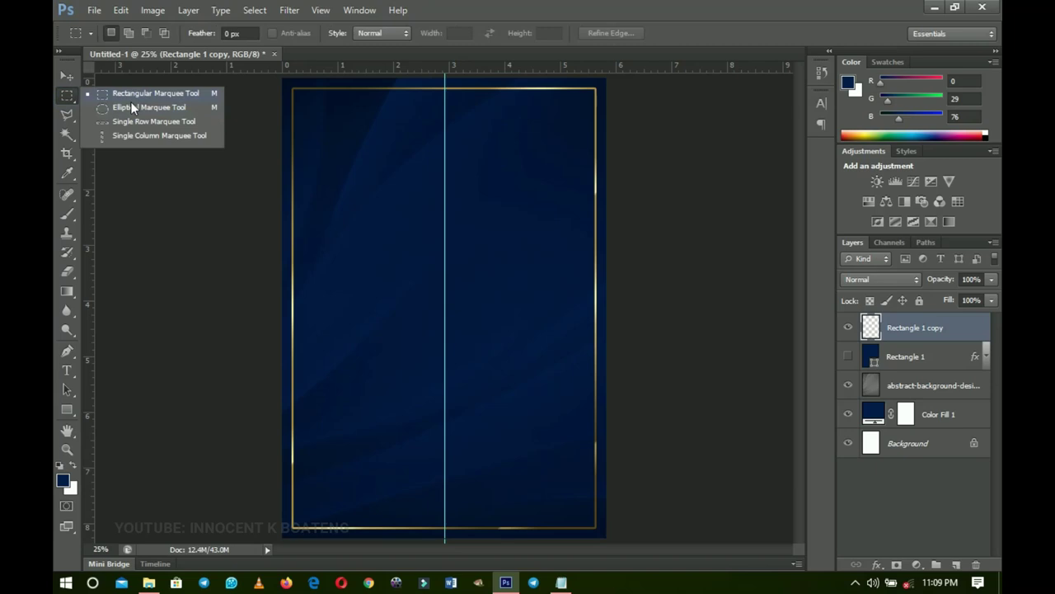
- Cut a gap out of the middle of the top gold border line
click(132, 93)
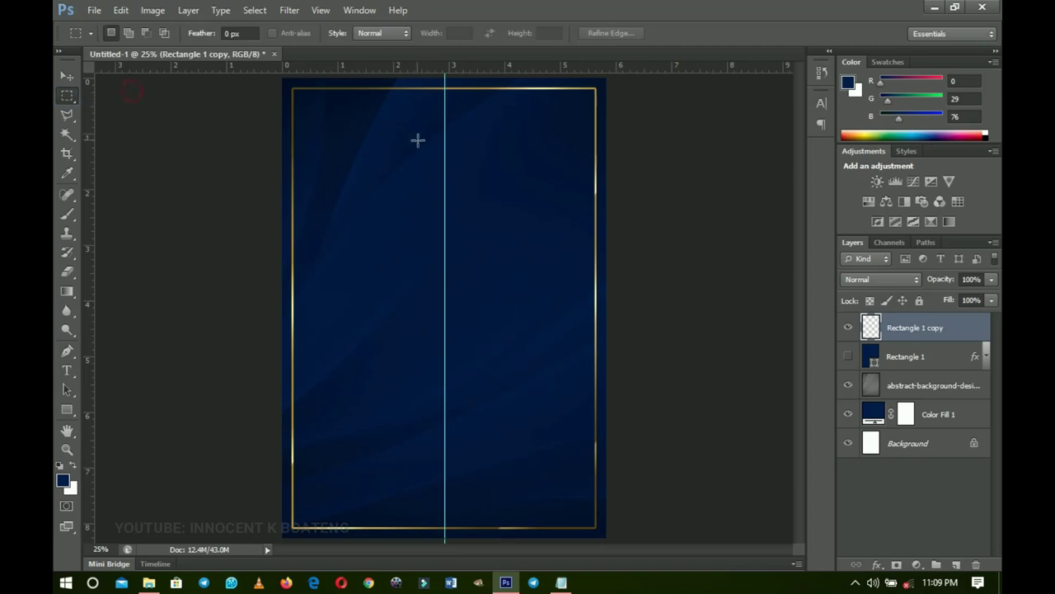
drag(399, 77, 488, 114)
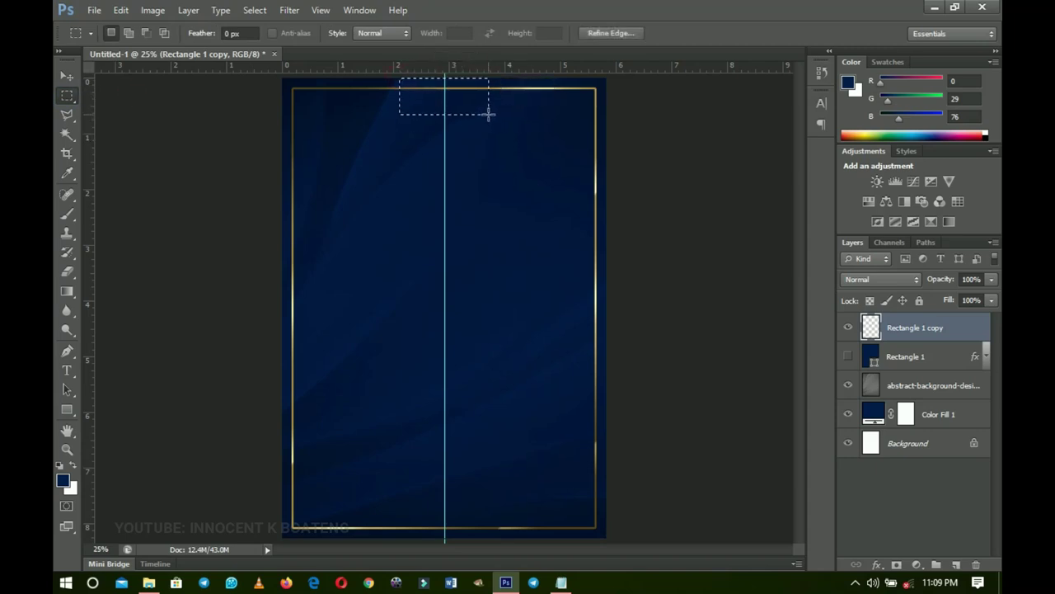
key(Delete)
key(ctrl+d)
- Bring up the Wedding 20 folder in File Explorer and select the ring image
key(v)
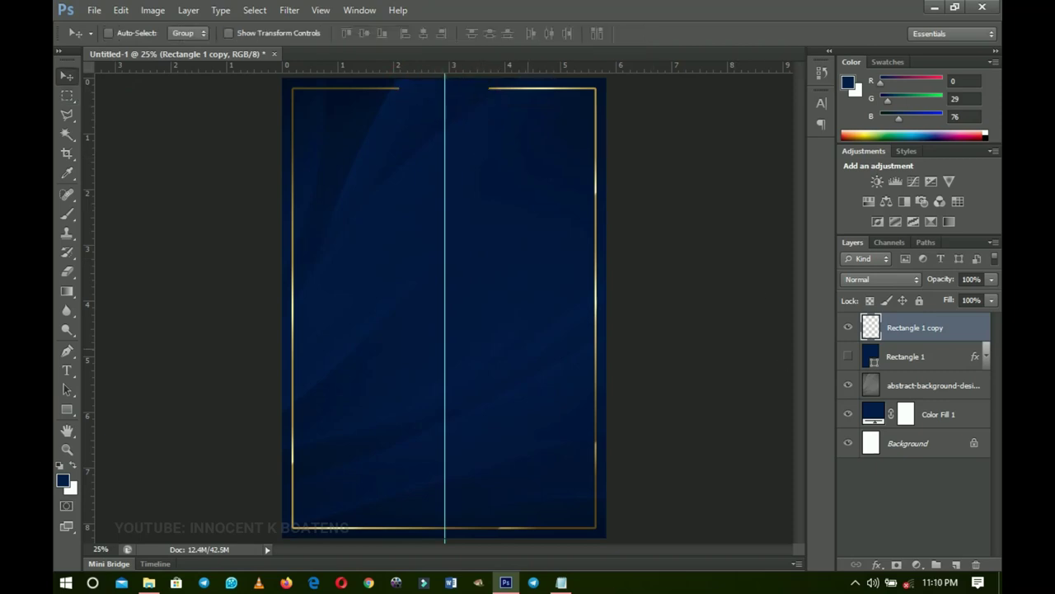
click(148, 583)
click(311, 196)
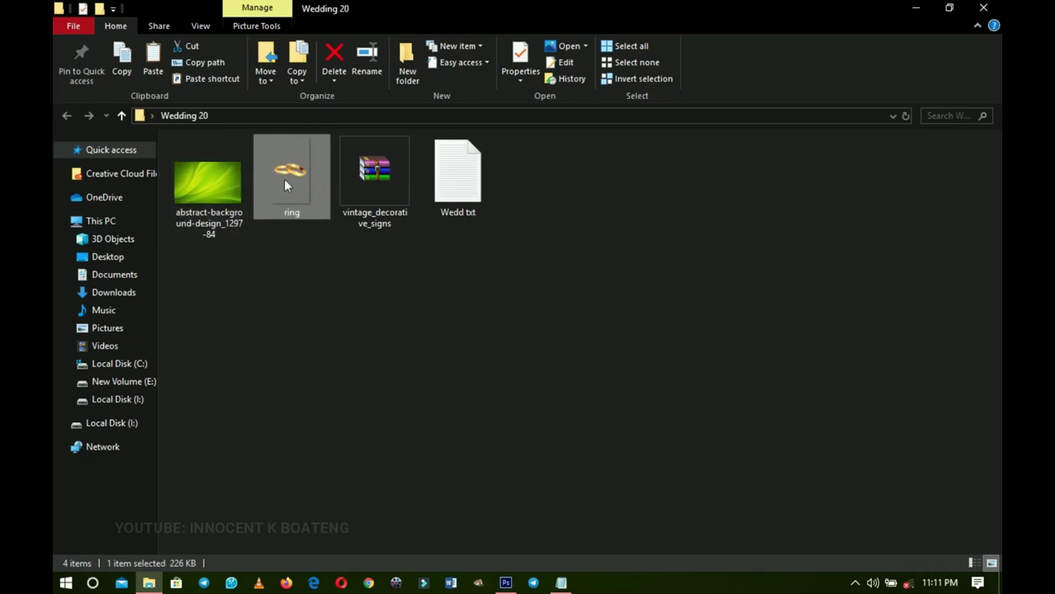
- Drag the ring image from File Explorer onto the Photoshop canvas as a new layer
drag(285, 179, 467, 207)
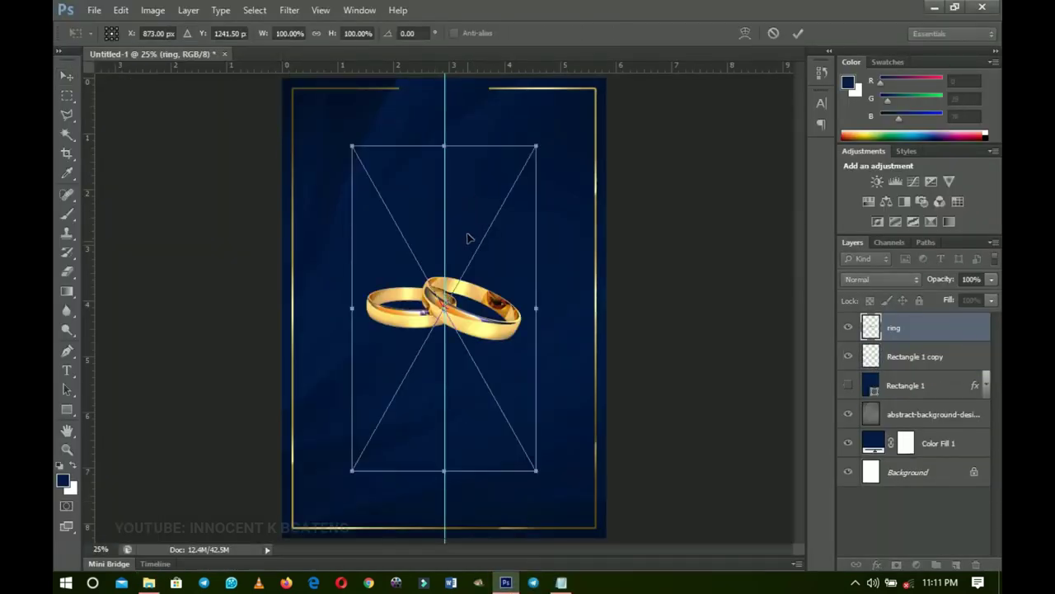
- Scale the gold rings down to about 45% and move them up into the top border gap
drag(537, 474, 486, 381)
key(Return)
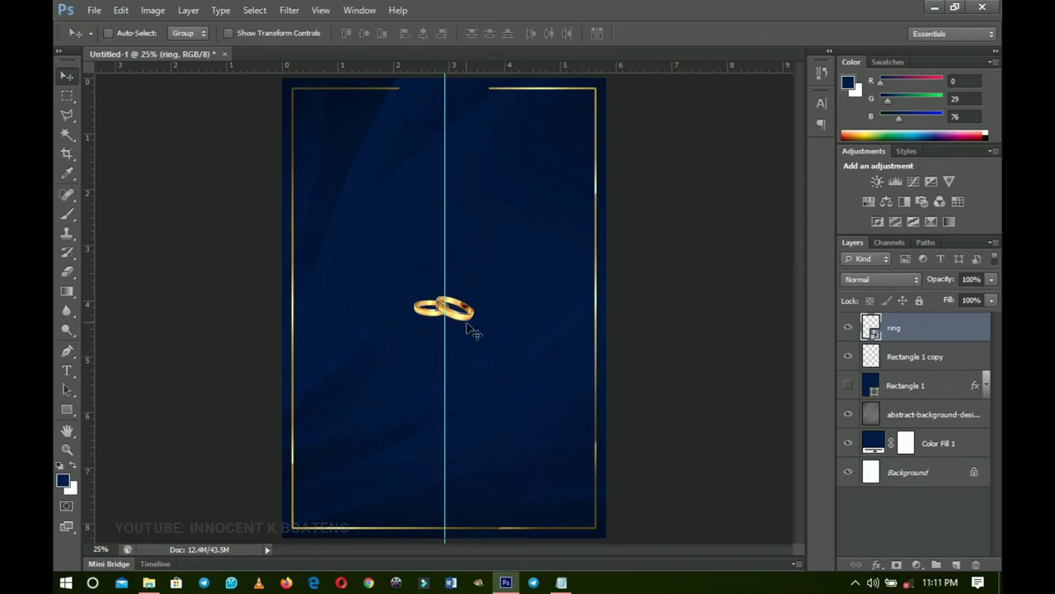
drag(469, 329, 464, 122)
key(Up)
key(Up)
key(Up)
key(Up)
key(Up)
key(Up)
key(Up)
key(Up)
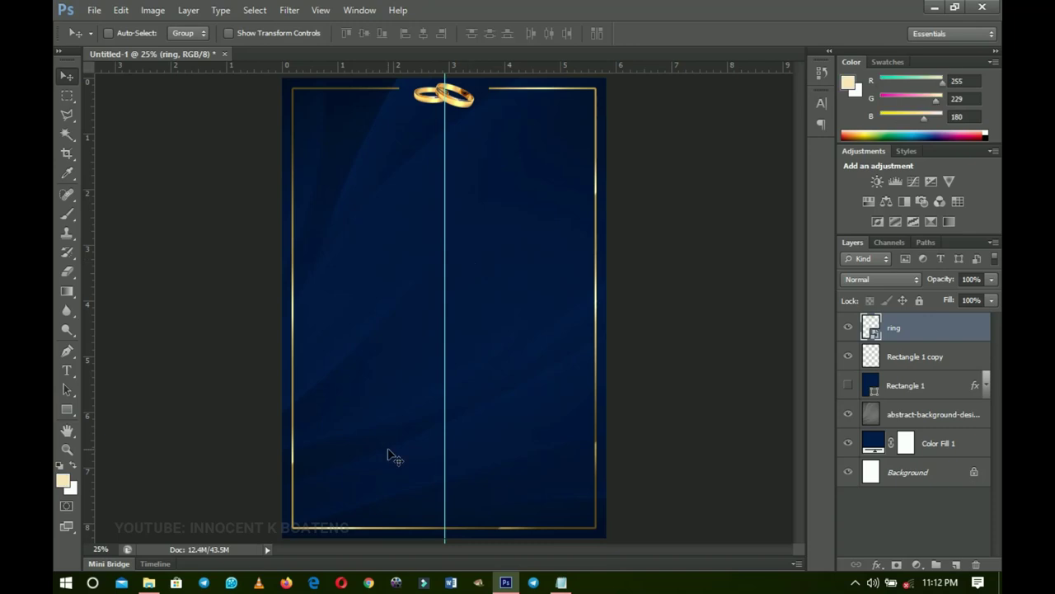
- Start a new text layer near the top of the card
click(71, 376)
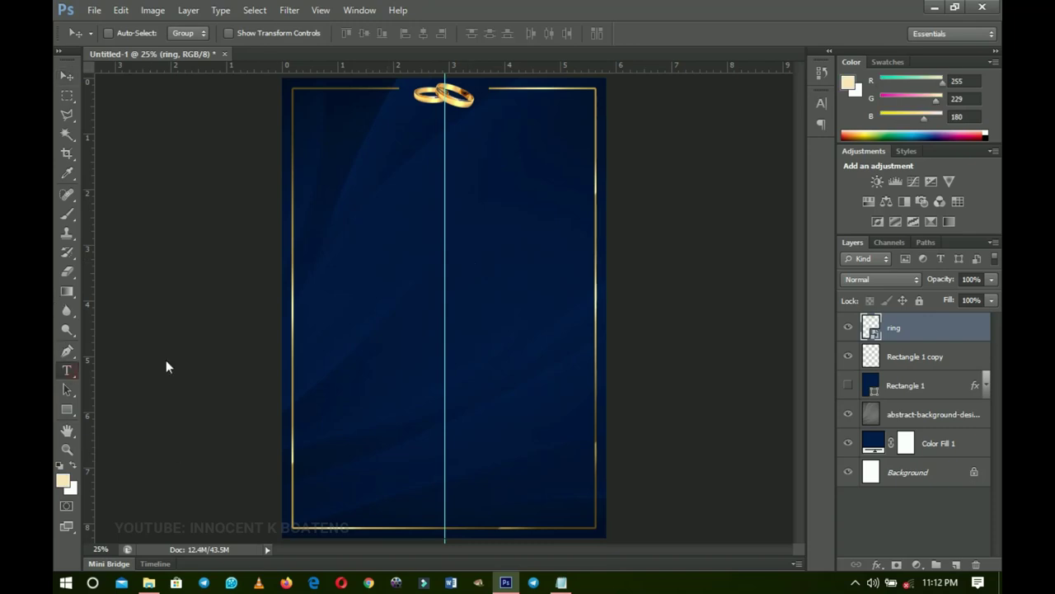
click(181, 35)
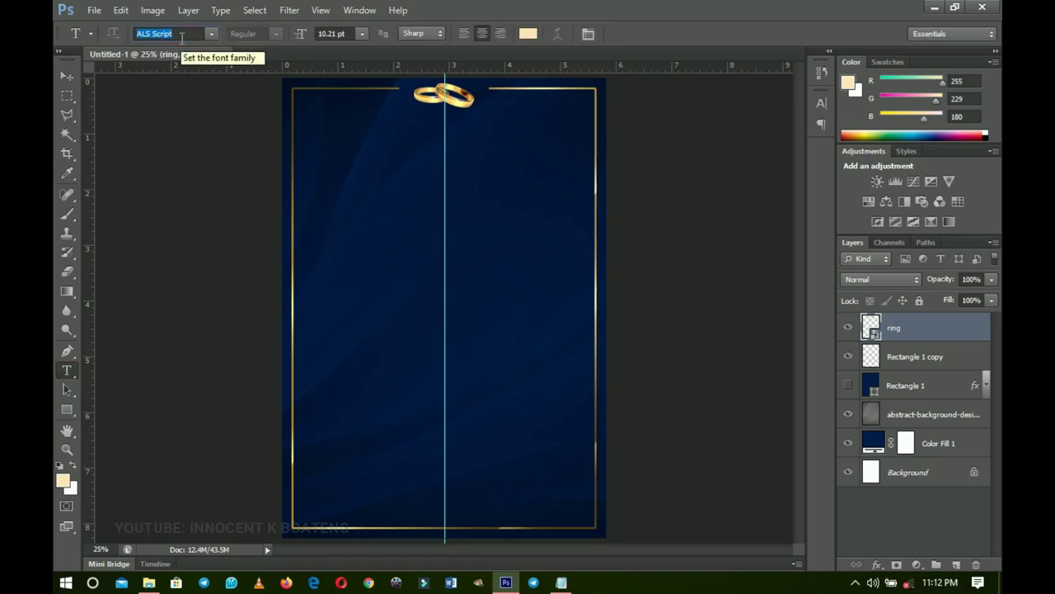
click(416, 157)
- Copy the word Invitation from the Wedd txt notes in Notepad
click(561, 583)
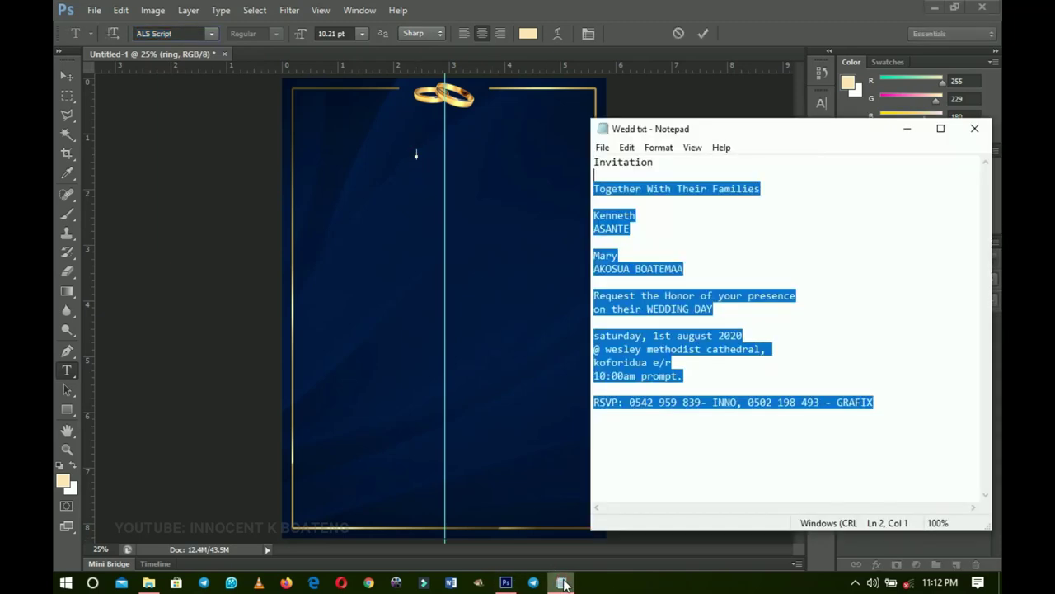
click(697, 212)
drag(676, 162, 594, 163)
key(ctrl+c)
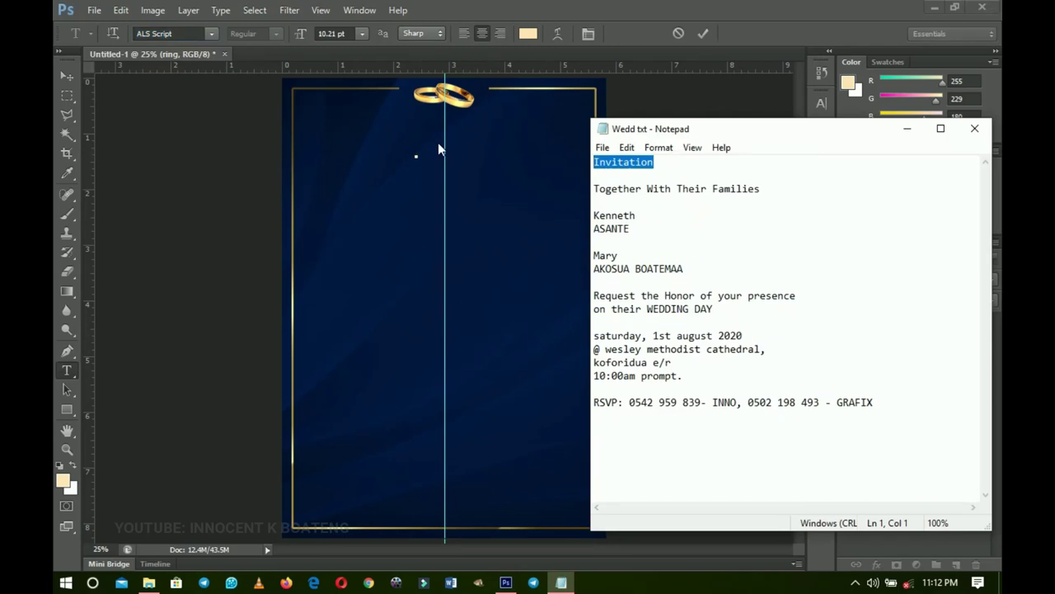
click(907, 128)
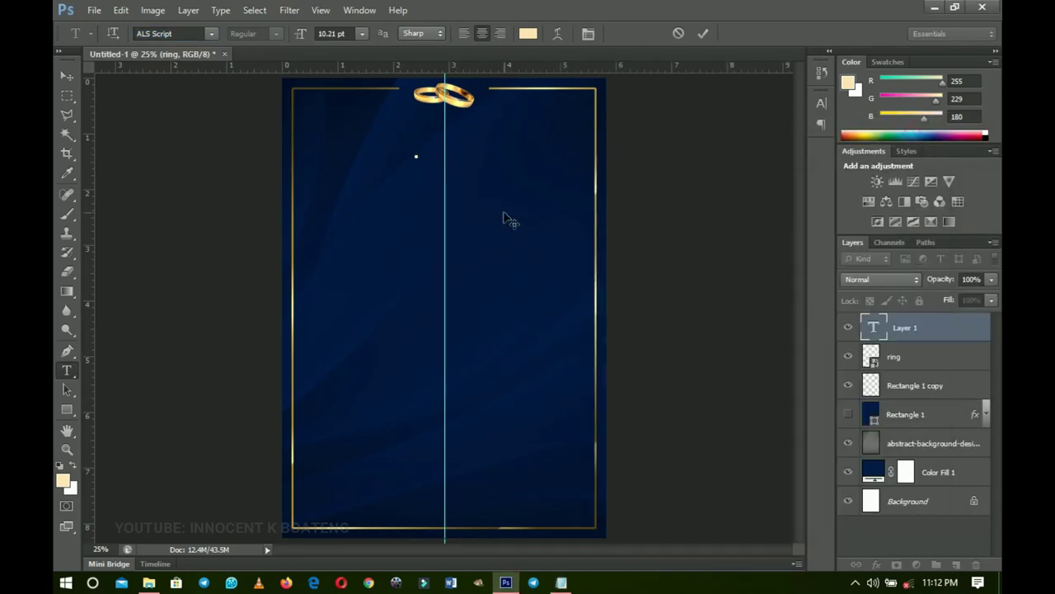
- Paste Invitation onto the card and enlarge it to about 426%
key(ctrl+v)
click(67, 76)
key(ctrl+t)
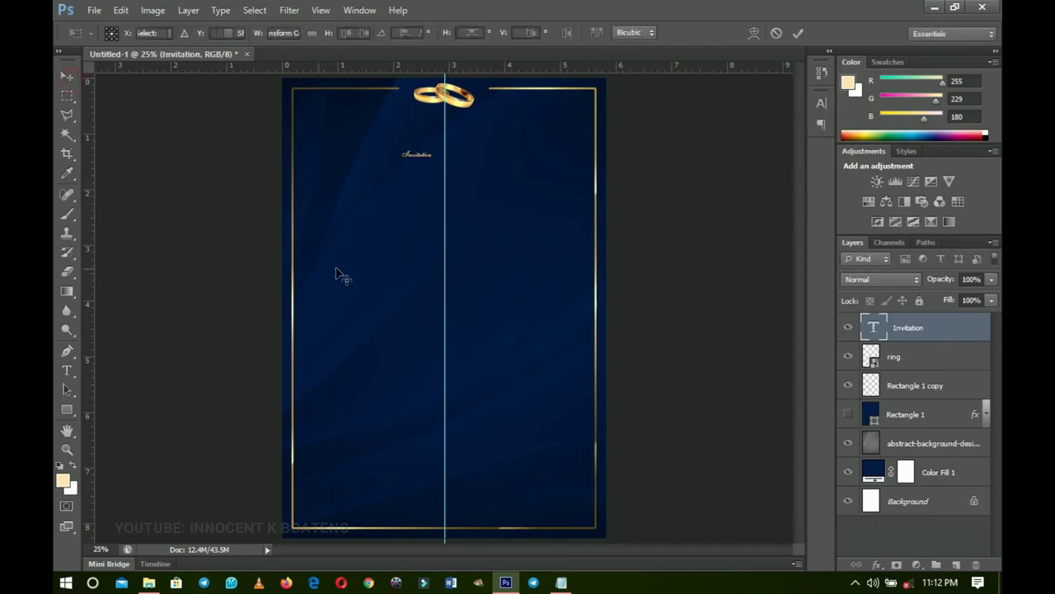
drag(443, 158, 470, 190)
key(Return)
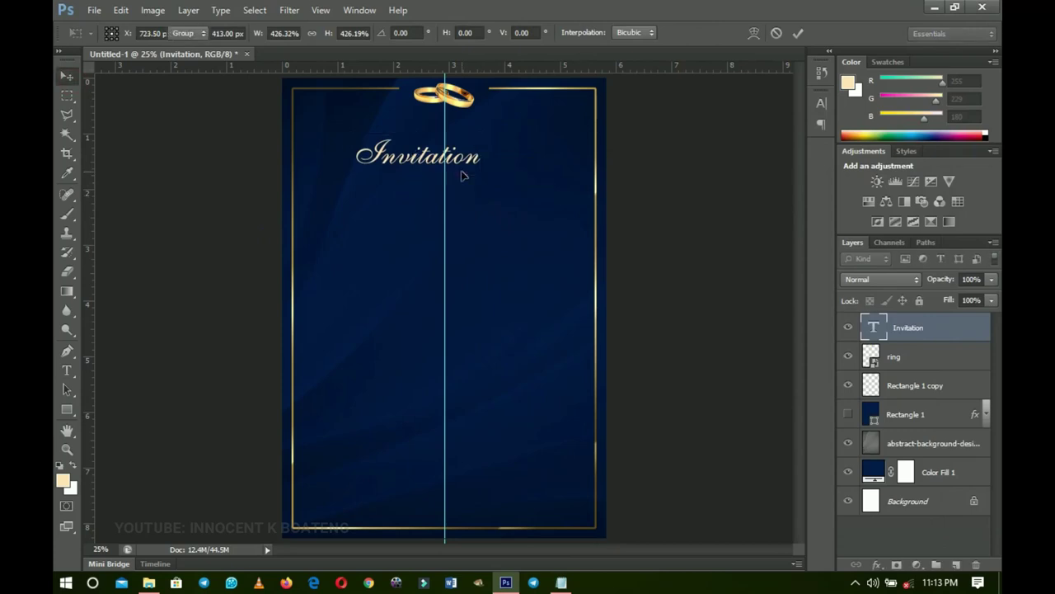
- Centre the title horizontally, nudge it up under the rings, and place a duplicate just below
key(ctrl+a)
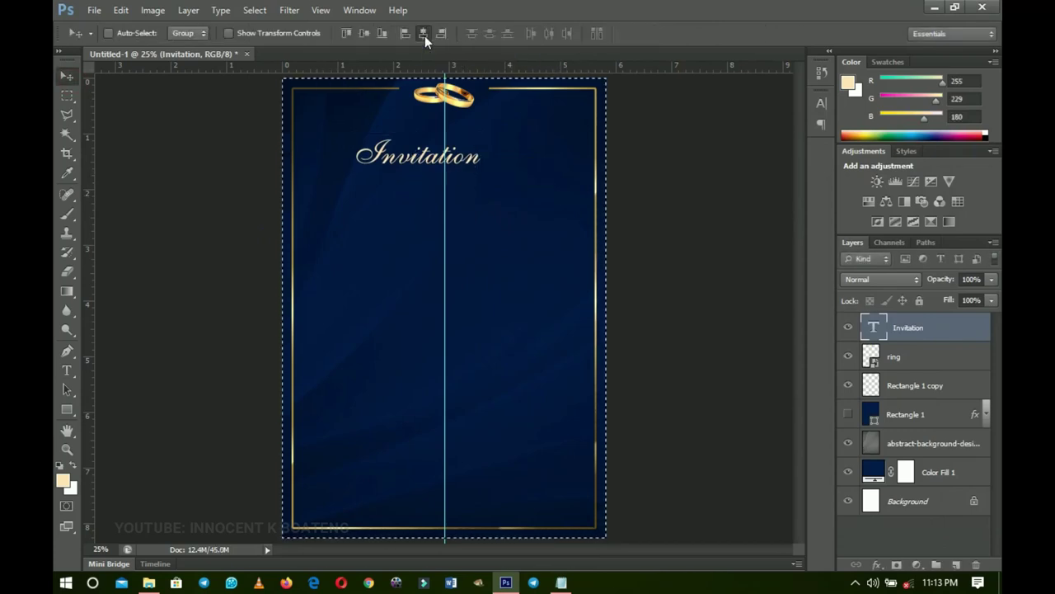
click(424, 33)
key(ctrl+d)
drag(484, 236, 485, 215)
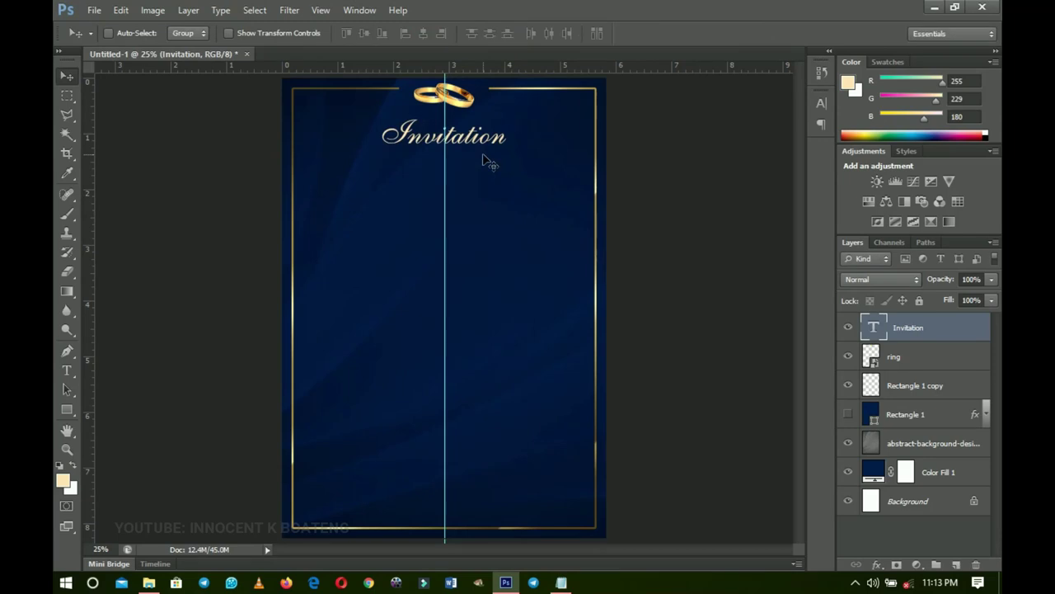
key(shift+Up)
key(shift+Up)
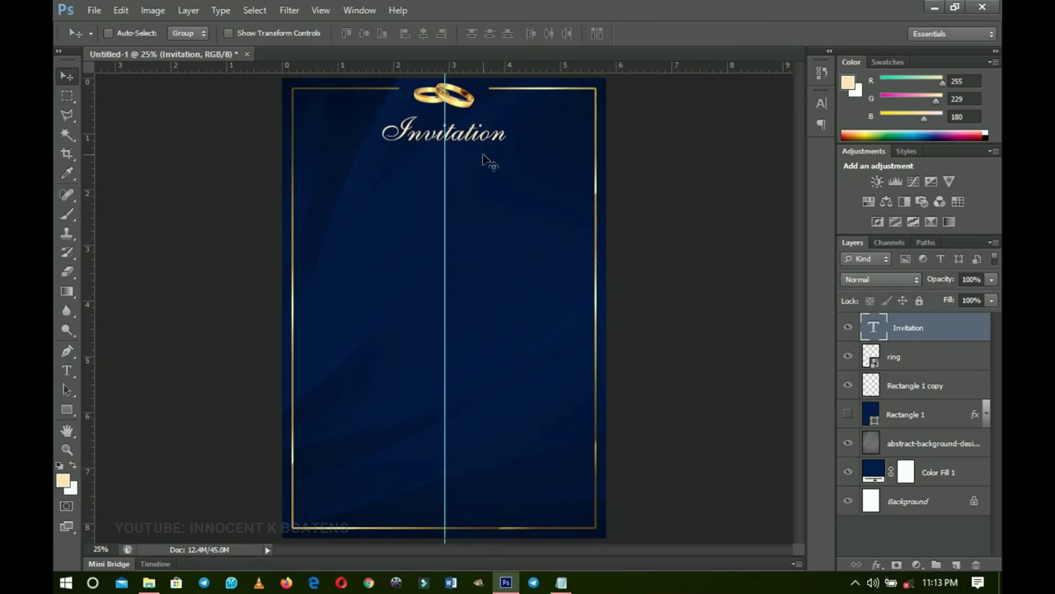
key(ctrl+j)
drag(481, 145, 473, 180)
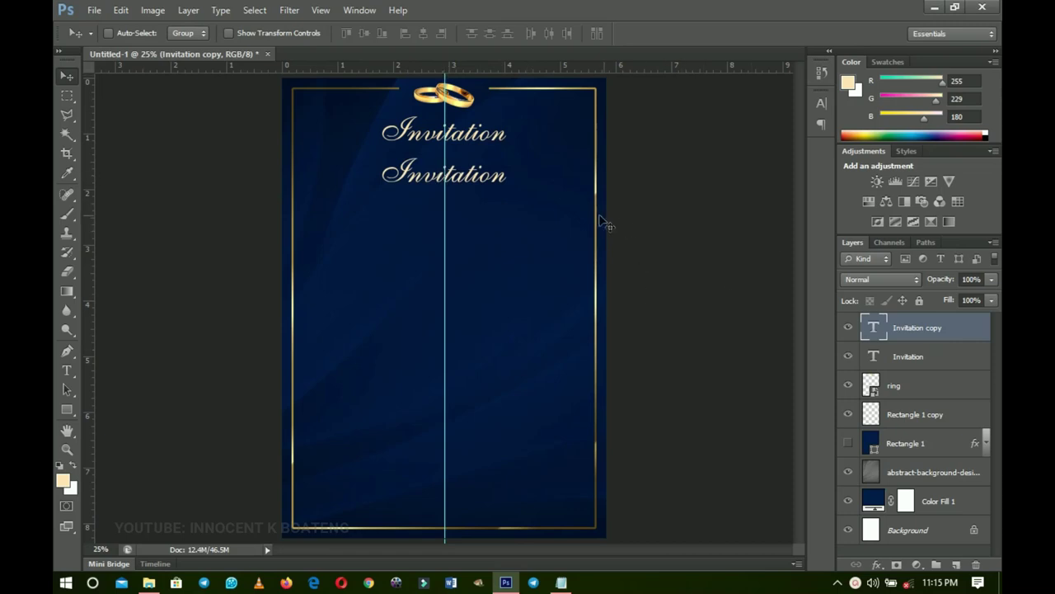
- Set the copied Invitation line to the Vintage Decorative font
key(t)
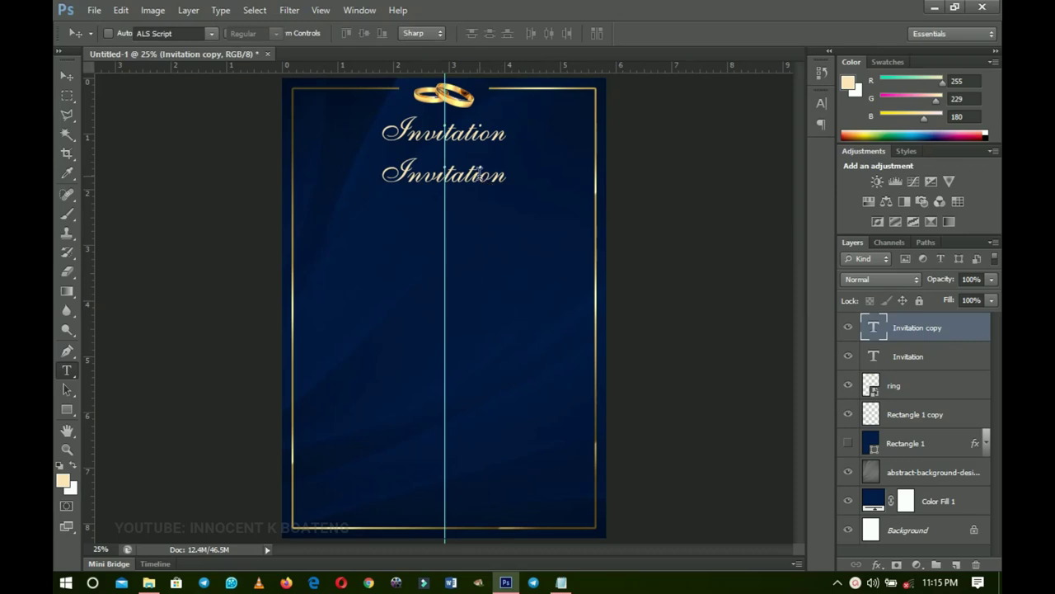
click(478, 171)
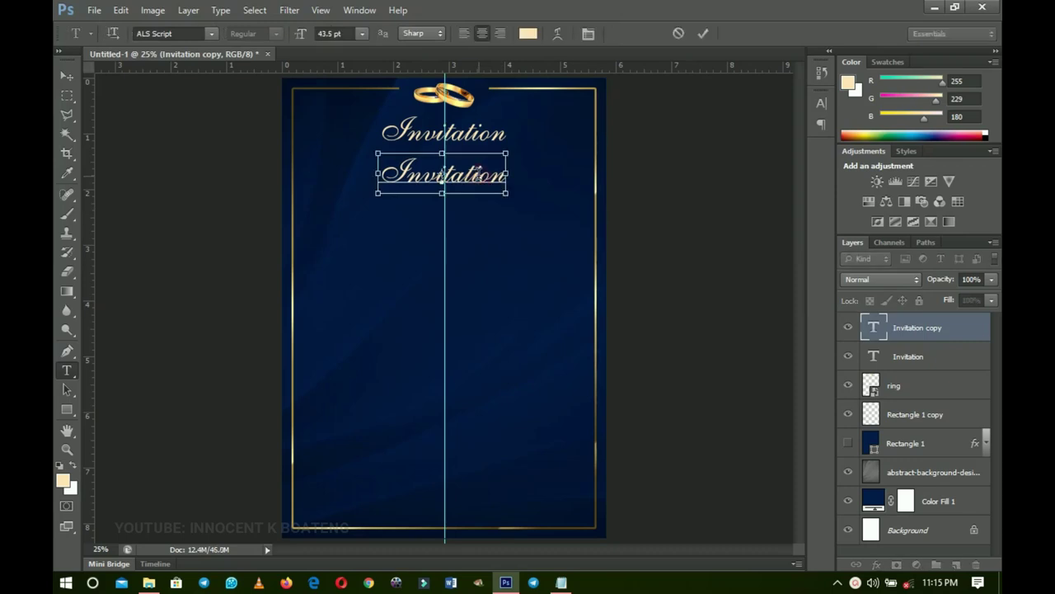
key(ctrl+a)
click(197, 35)
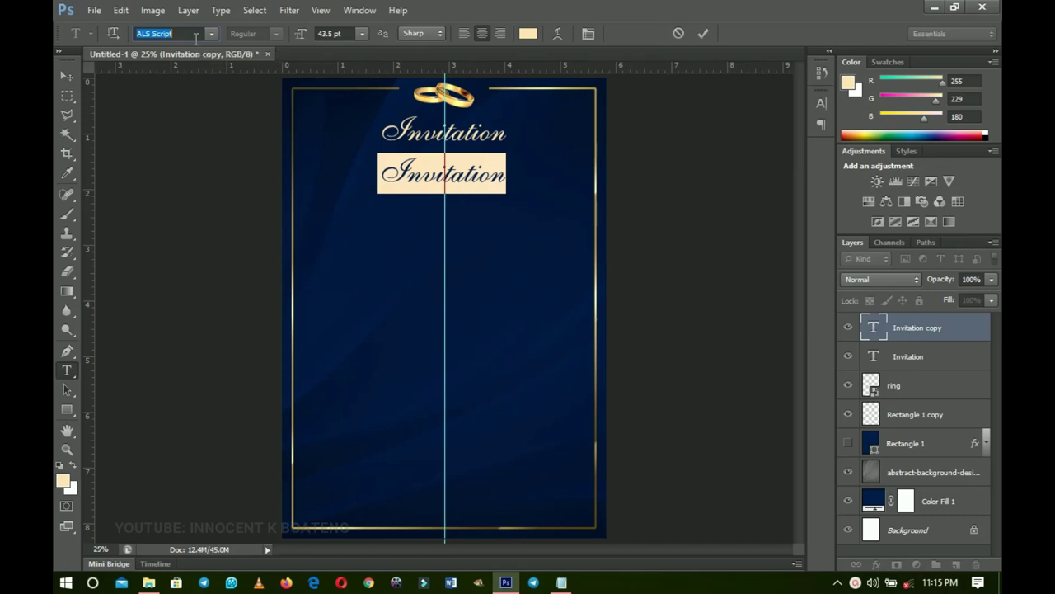
text(Vintage Decorati)
key(Return)
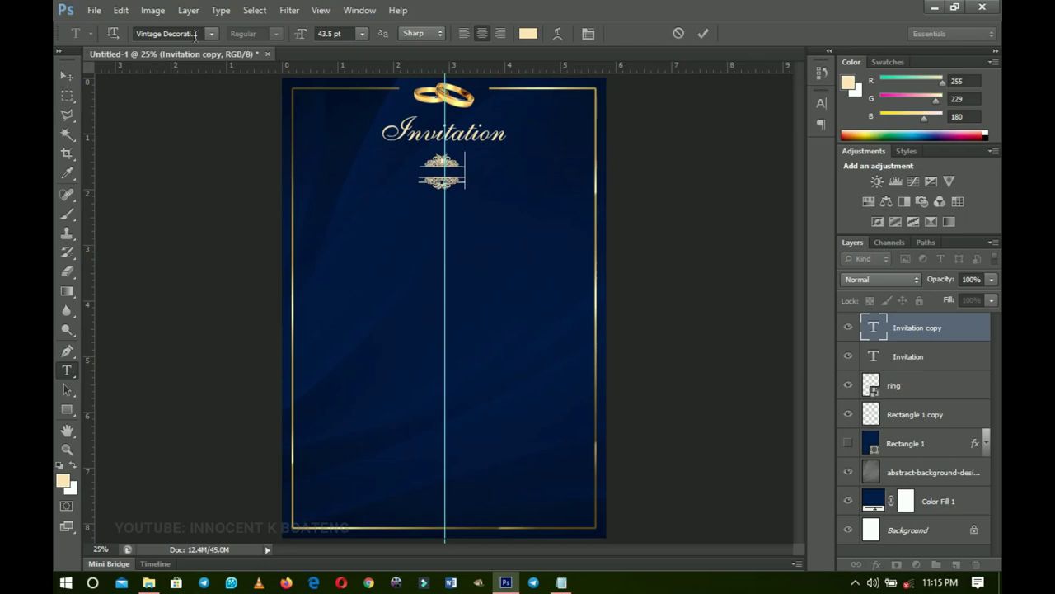
- Replace the line's text with the 'a' ornament glyph and commit it
key(BackSpace)
text(a)
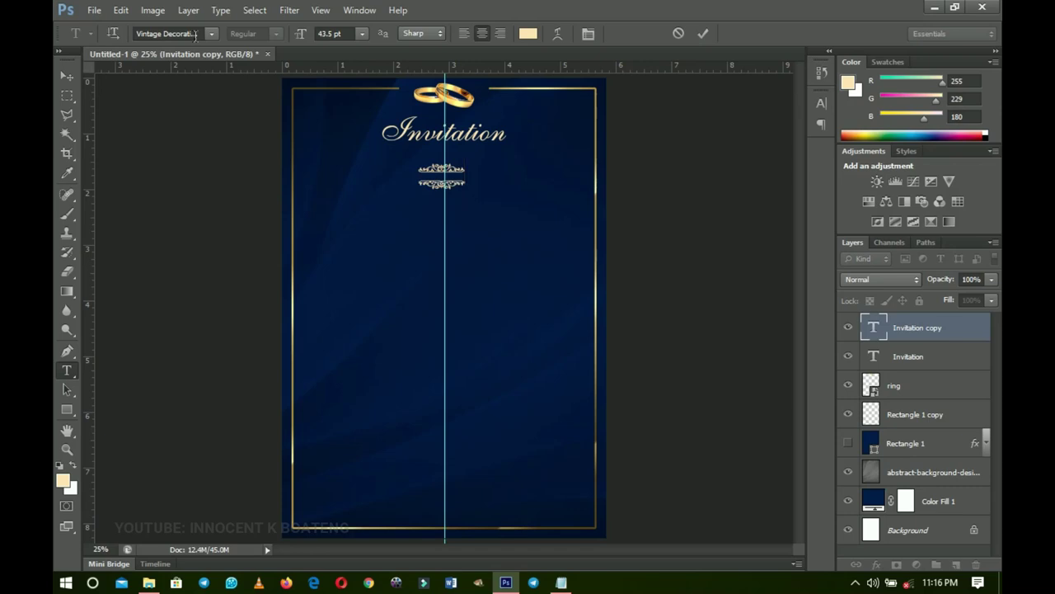
key(BackSpace)
text(a)
key(BackSpace)
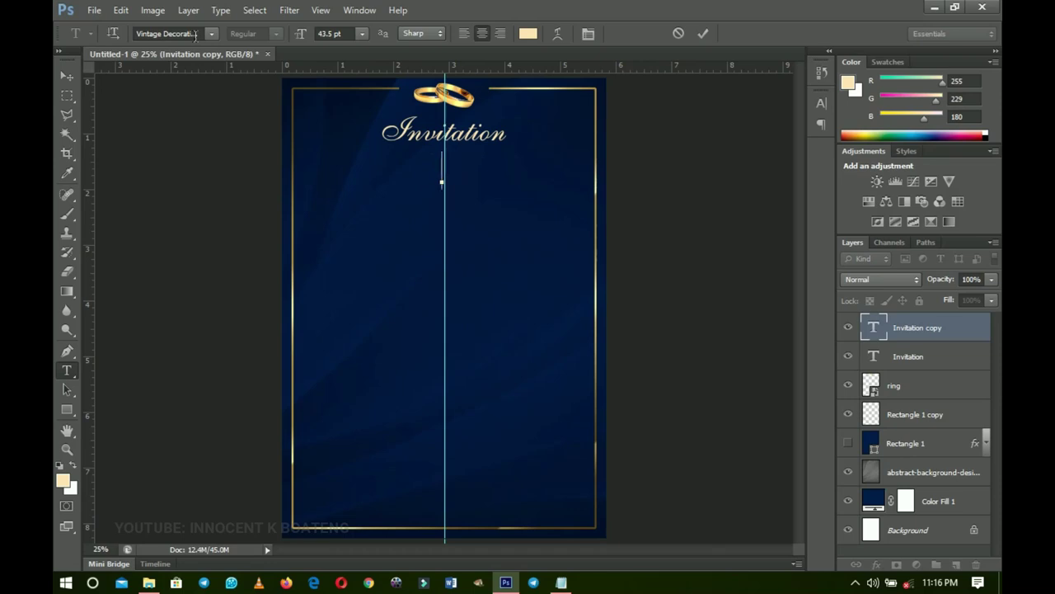
text(a)
click(67, 75)
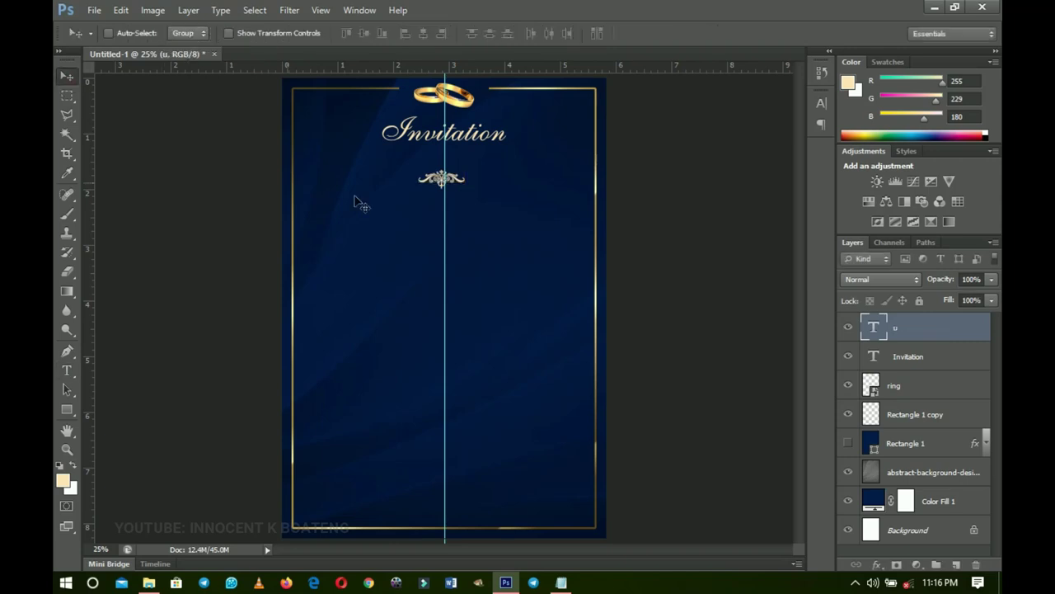
- Enlarge the ornament ~176%, centre it under the Invitation title, then duplicate the title layer
key(ctrl+t)
drag(469, 189, 484, 203)
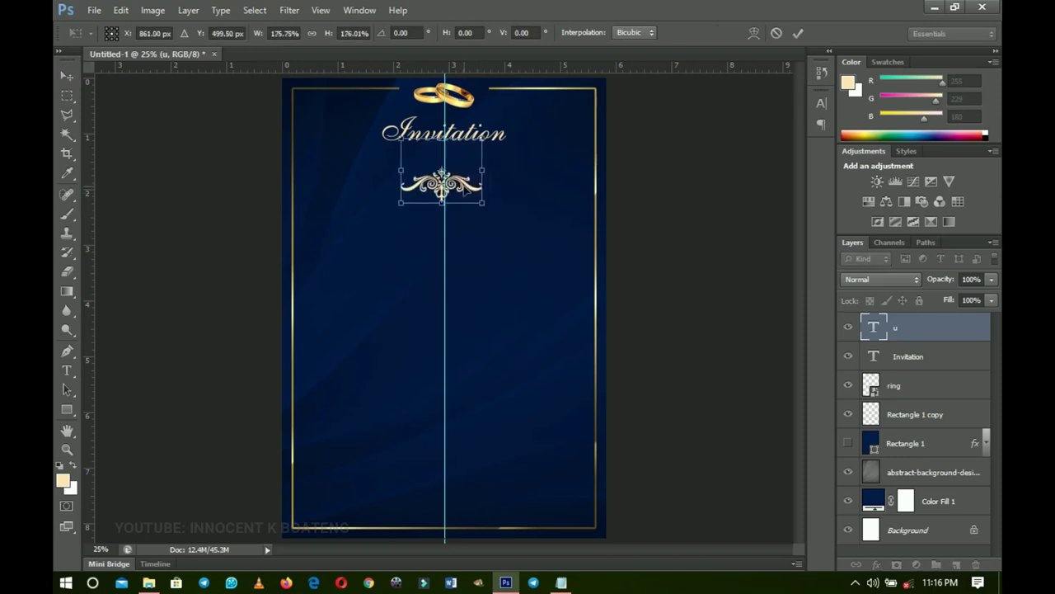
key(Return)
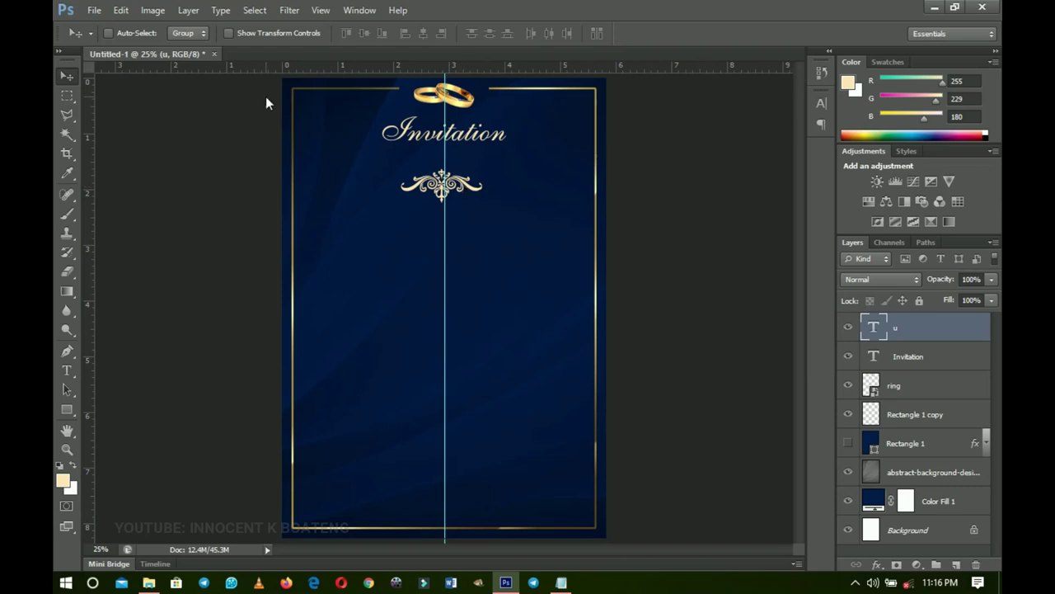
key(ctrl+a)
click(424, 32)
key(ctrl+d)
drag(462, 215, 462, 198)
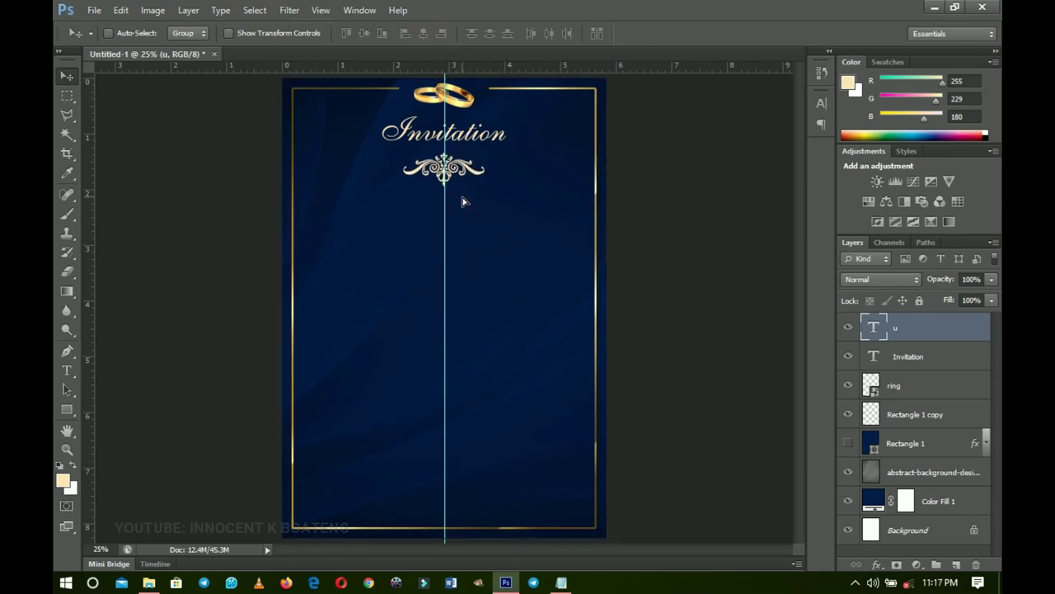
click(910, 355)
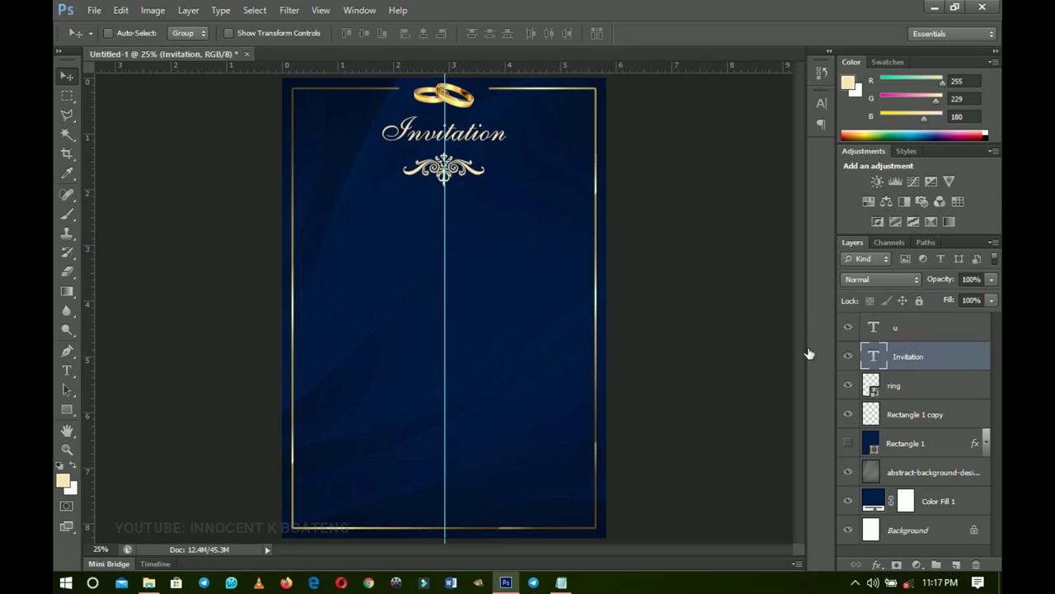
key(ctrl+j)
- Move the title copy below the ornament and paste 'Together With Their Families' over its text
drag(502, 147, 477, 223)
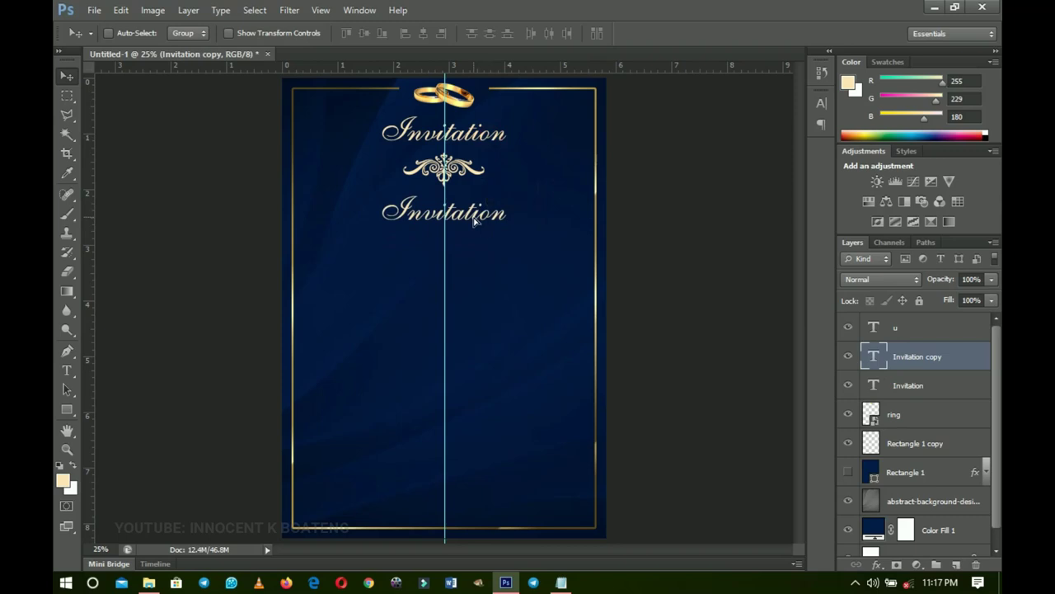
click(562, 584)
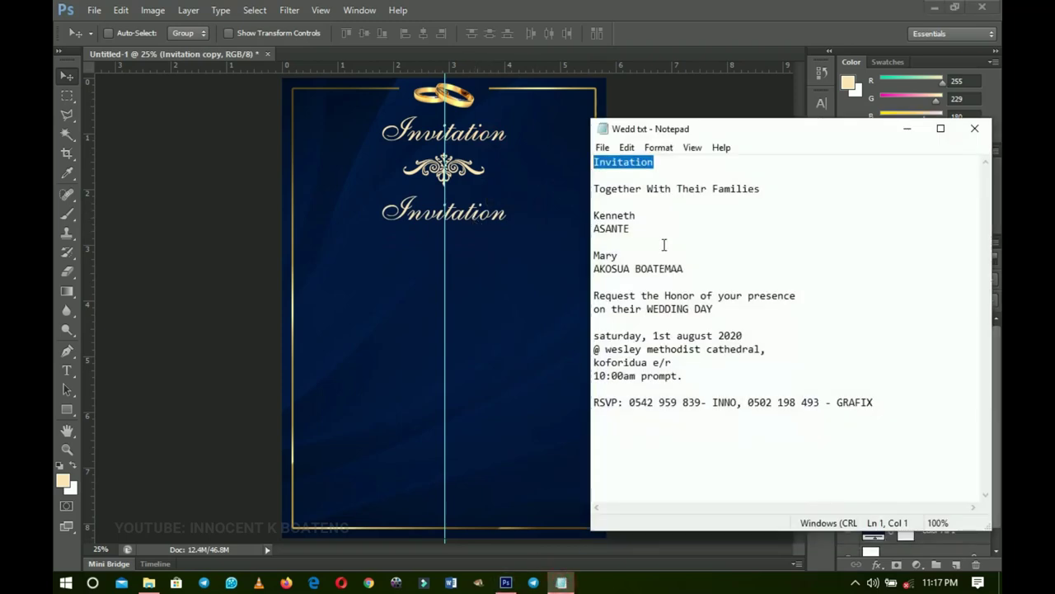
click(794, 195)
drag(794, 195, 592, 189)
key(ctrl+c)
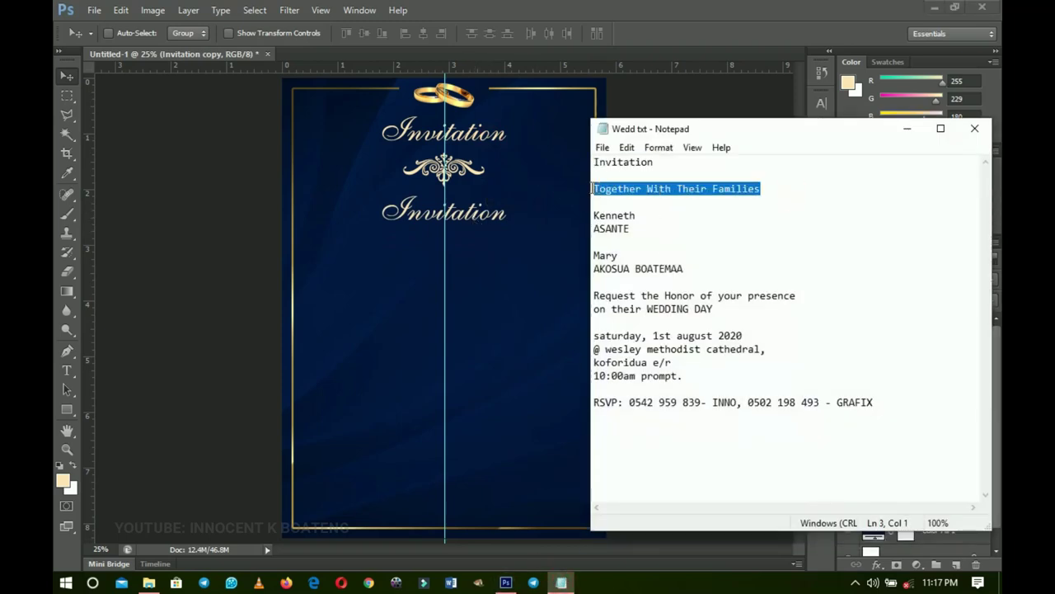
click(484, 223)
key(t)
double_click(482, 213)
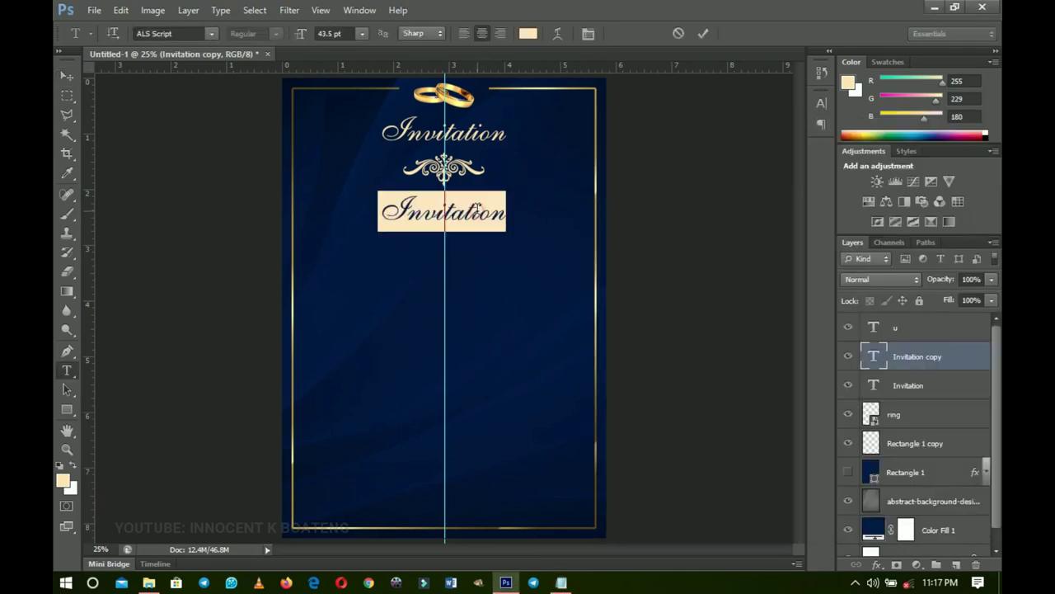
key(ctrl+v)
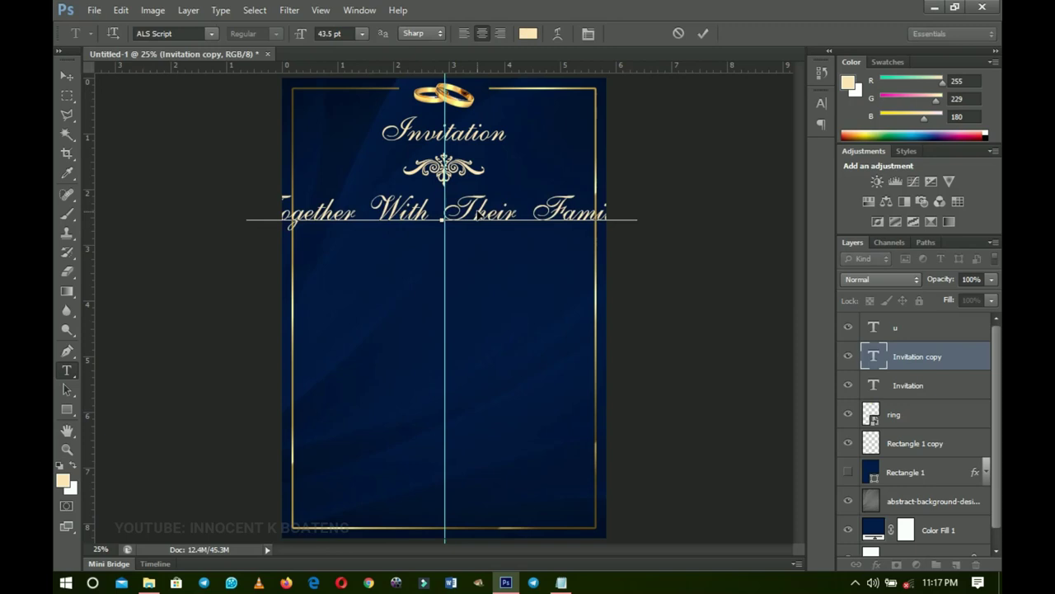
- Set the line in Raleway and reduce it from 43.5 pt to 29.5 pt
key(ctrl+a)
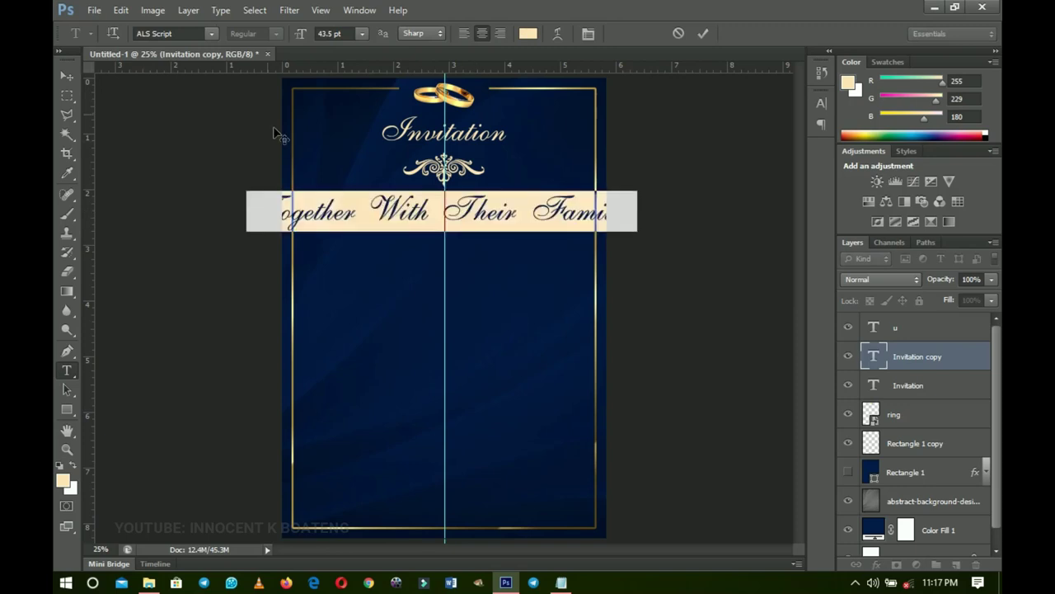
click(193, 34)
text(Raleway)
key(Return)
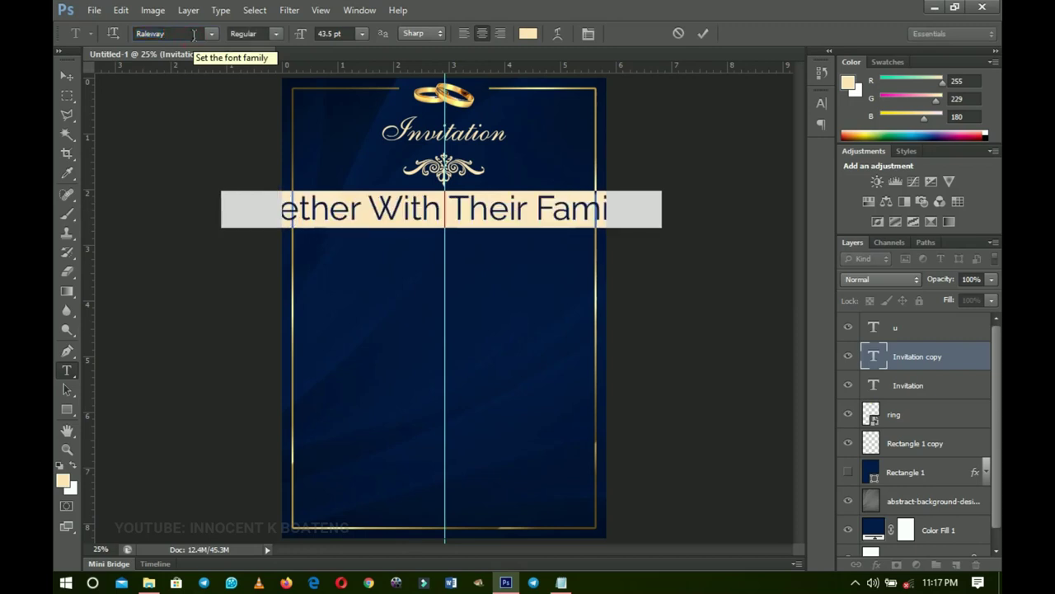
click(302, 38)
drag(302, 38, 293, 42)
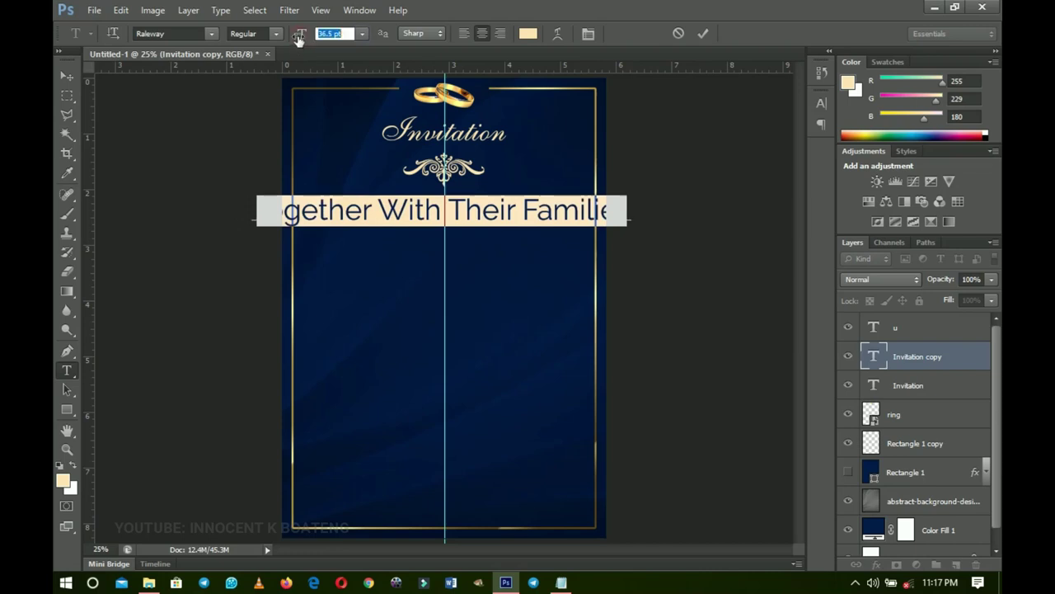
click(705, 34)
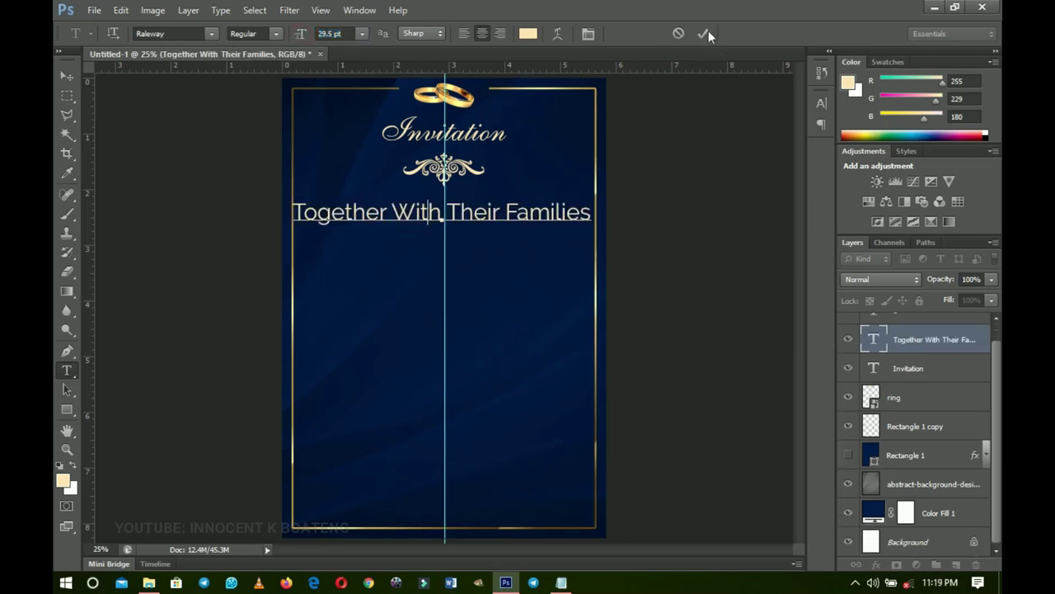
click(705, 34)
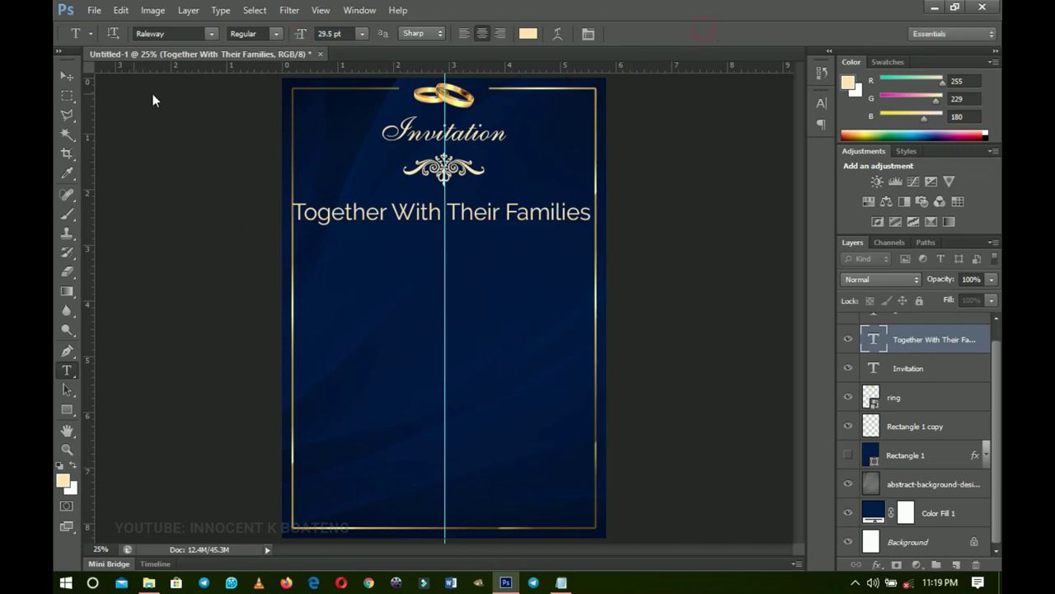
click(68, 77)
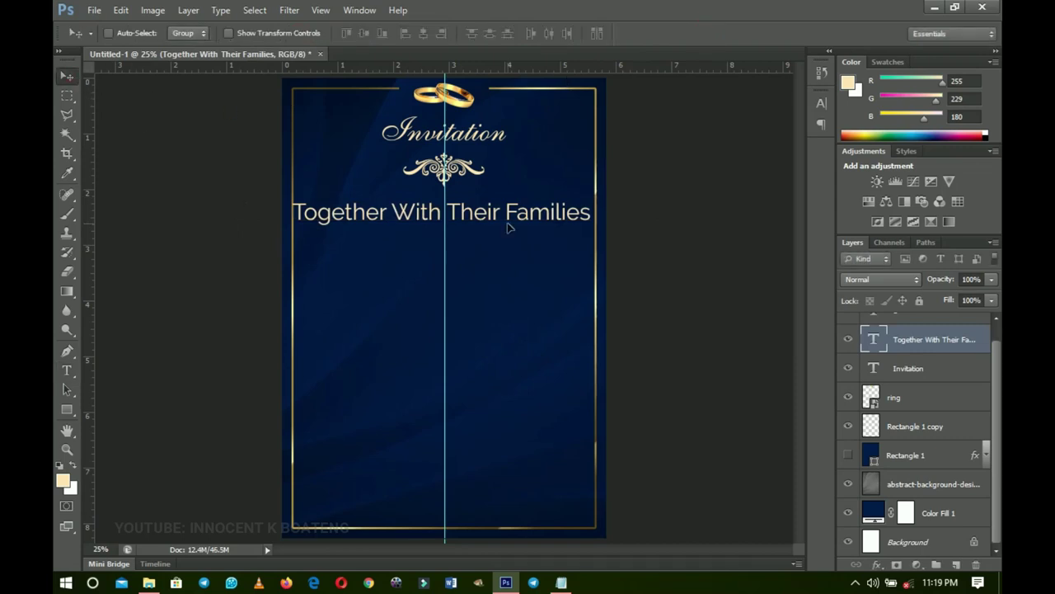
- Shrink the Together With Their Families line and set it in Raleway Italic
key(ctrl+t)
drag(592, 228, 544, 216)
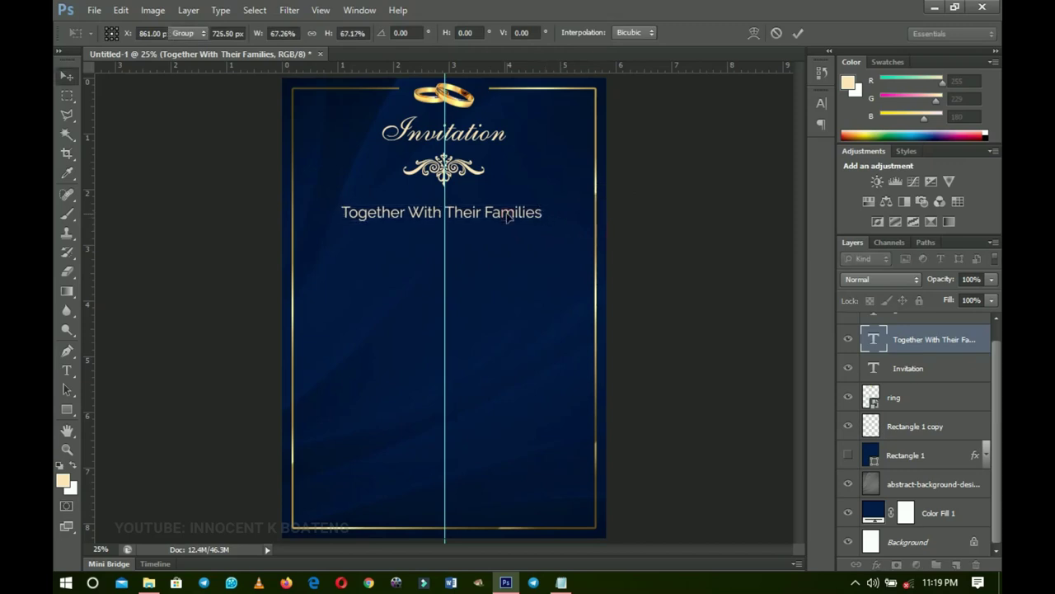
key(Return)
key(t)
triple_click(487, 213)
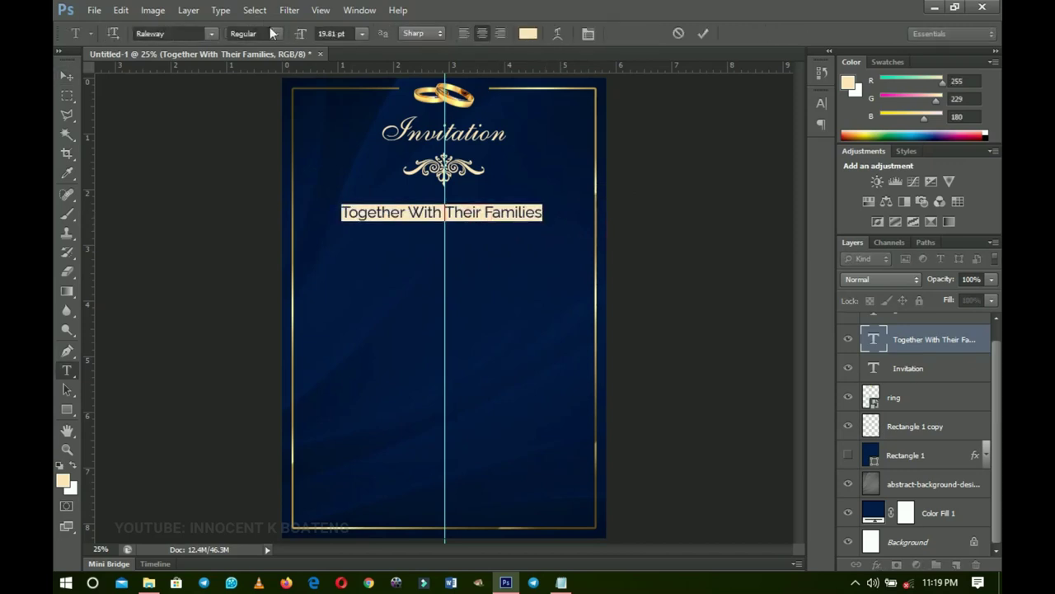
click(278, 34)
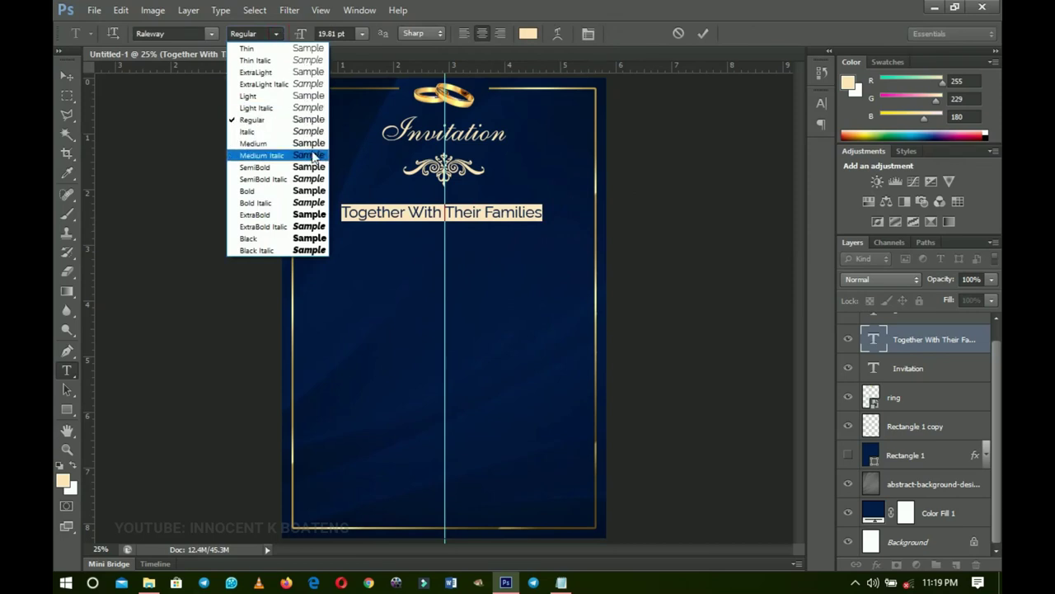
click(316, 155)
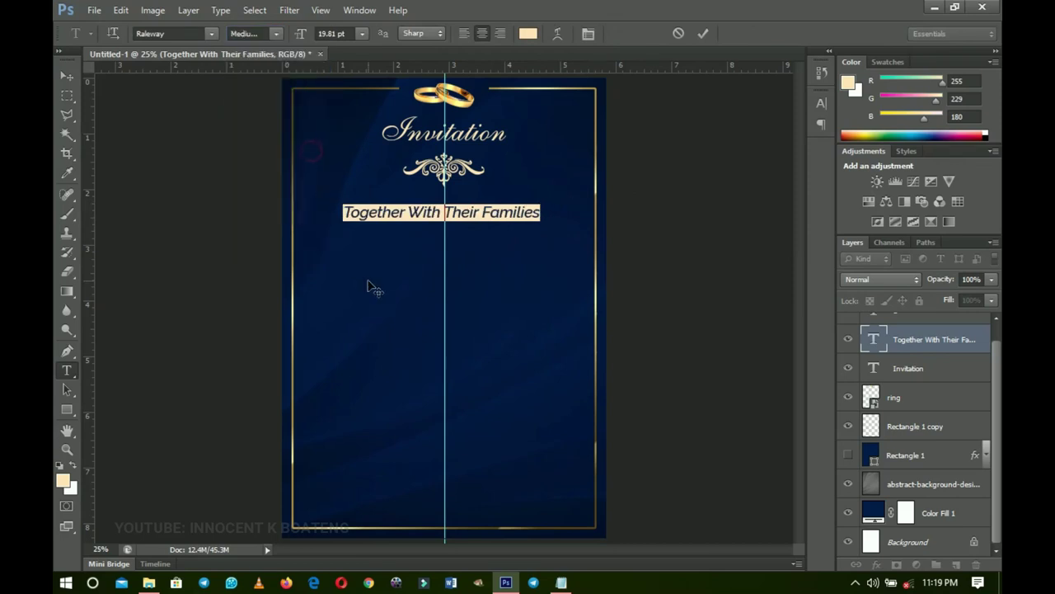
click(278, 34)
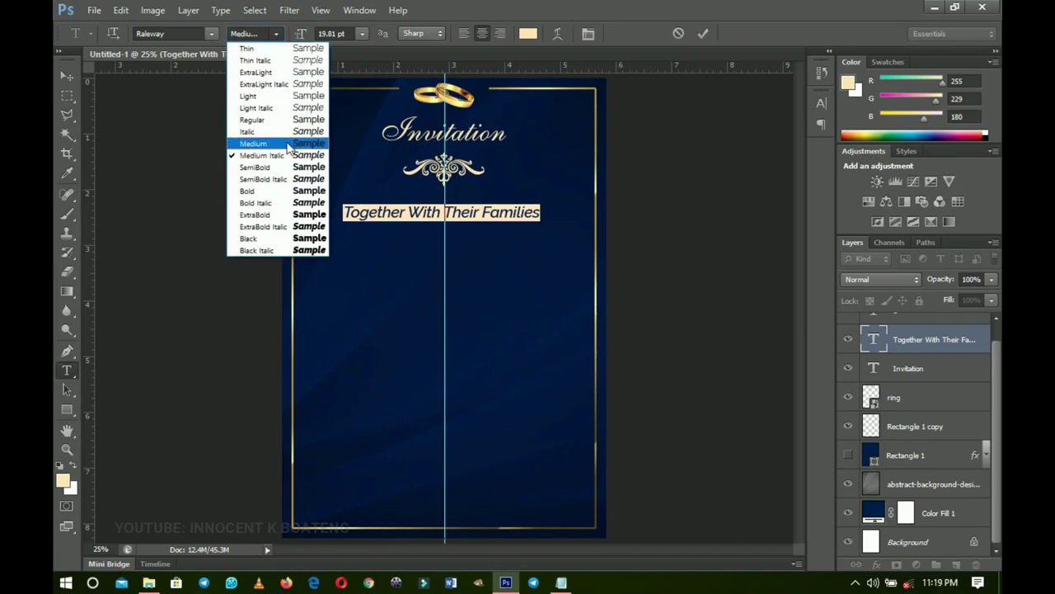
click(289, 132)
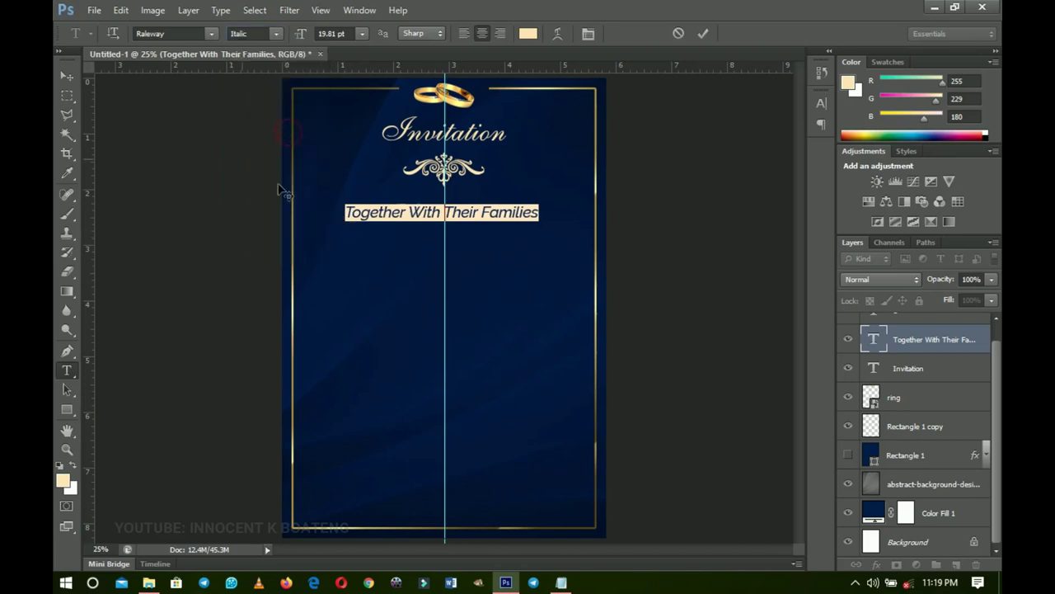
click(68, 75)
- Enlarge the line to about 105% and confirm its pale gold #ffe5b4 colour
key(ctrl+t)
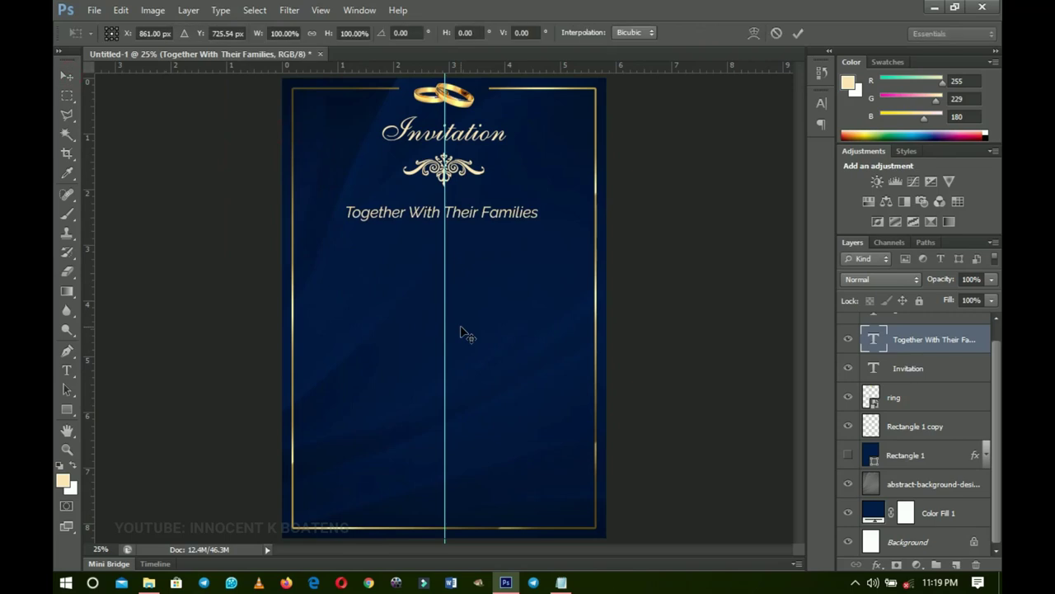
drag(540, 219, 545, 223)
key(Return)
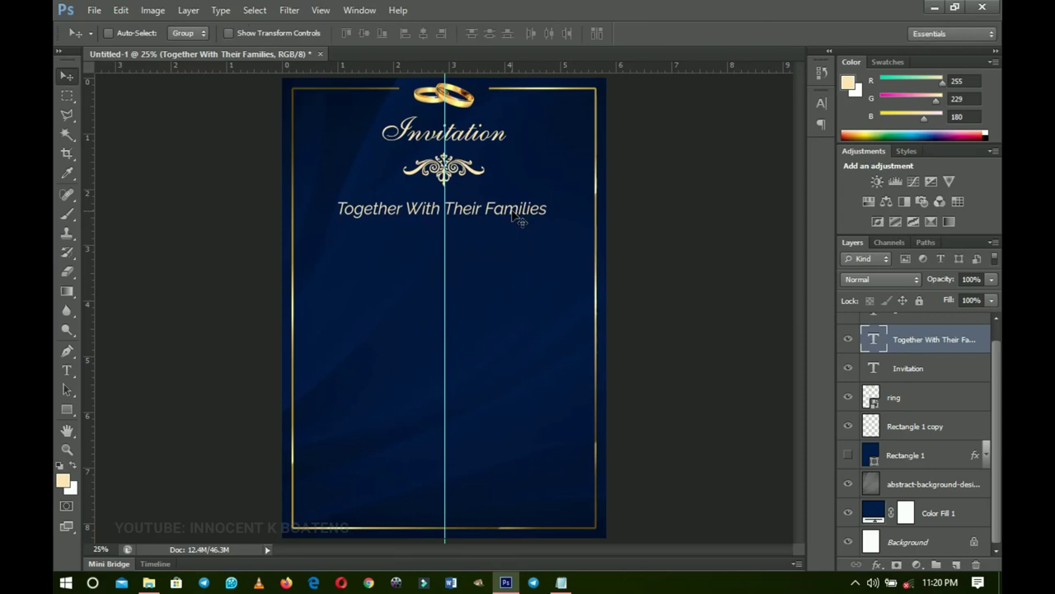
key(t)
click(437, 211)
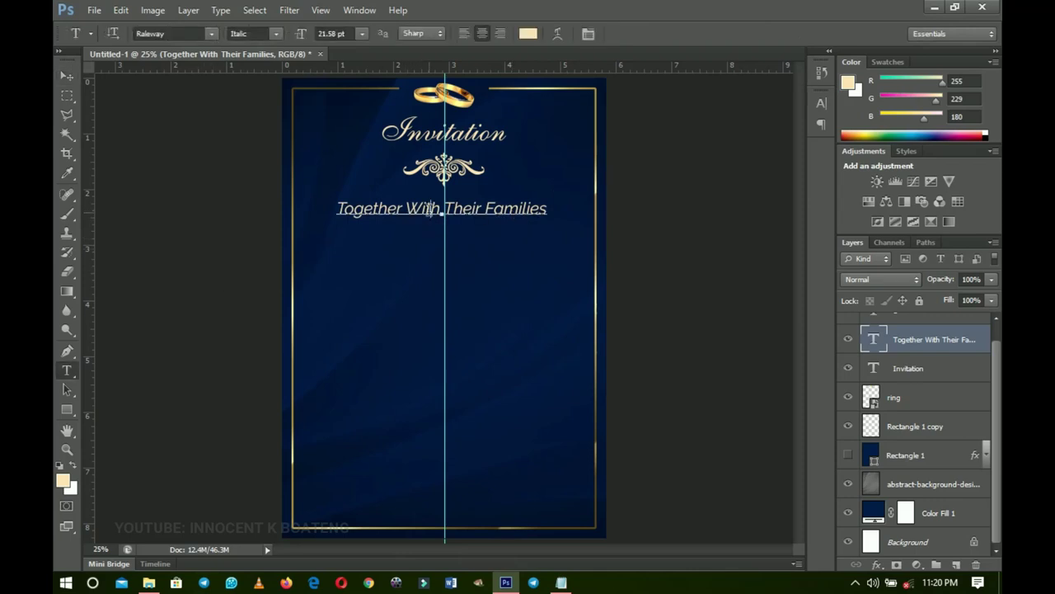
key(ctrl+a)
click(527, 33)
click(891, 396)
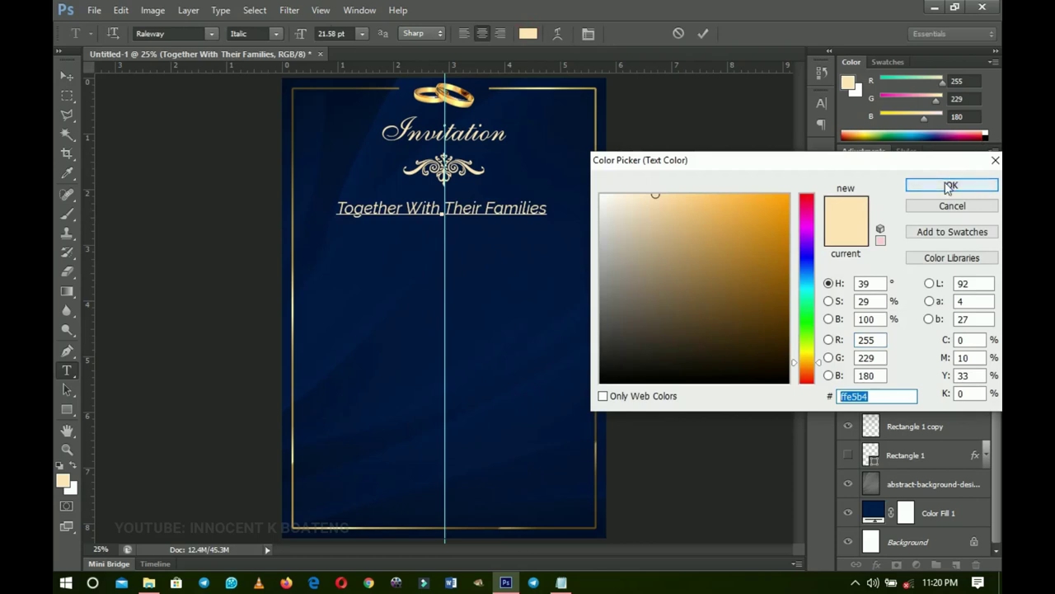
click(950, 185)
click(704, 34)
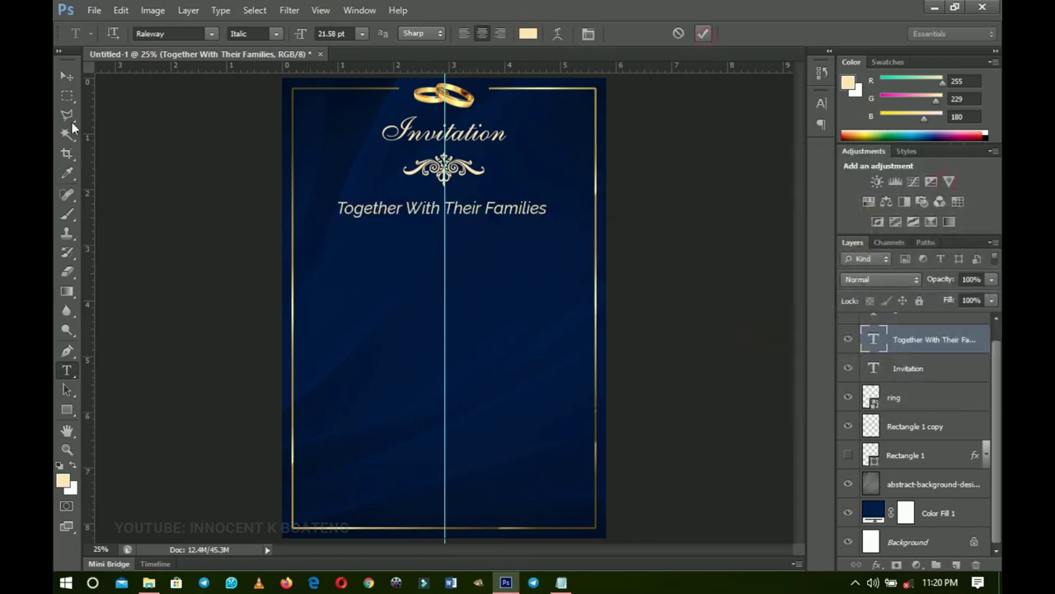
click(68, 76)
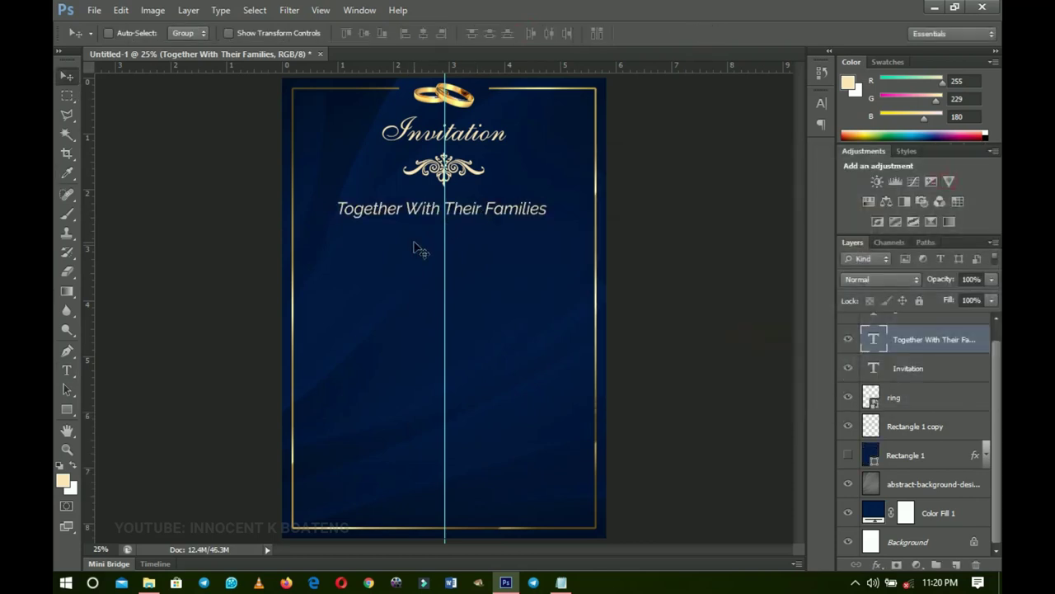
- Duplicate the family line below the original and set the copy in Raleway SemiBold
scroll(976, 422, up, 1)
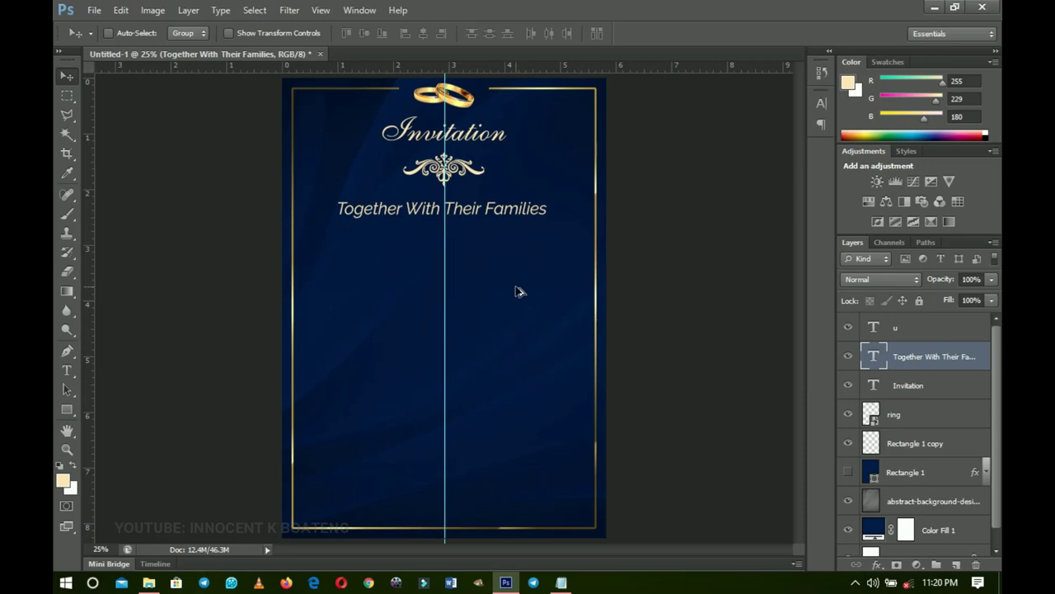
key(ctrl+j)
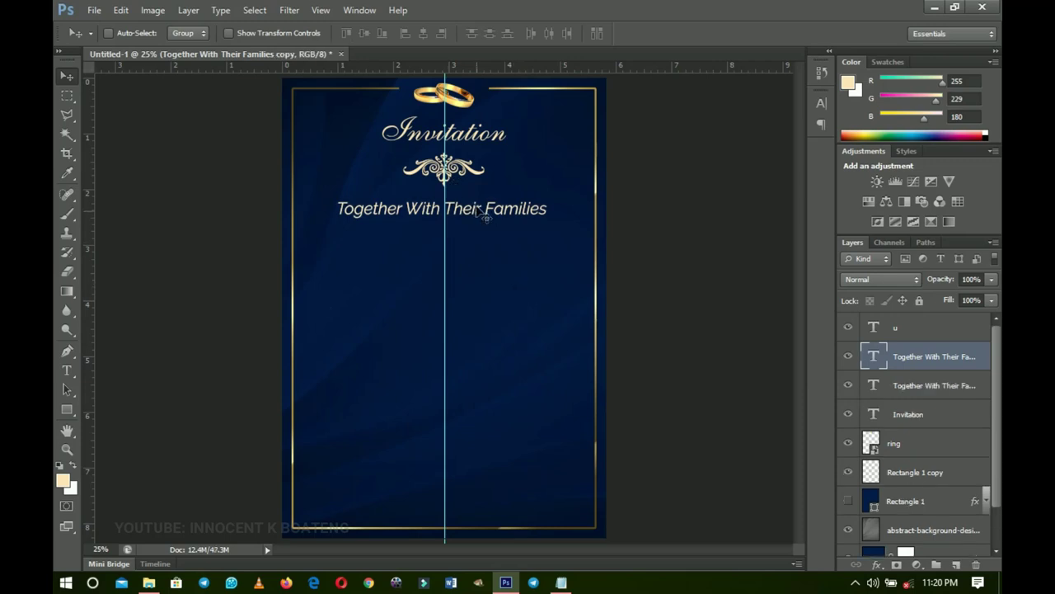
drag(483, 215, 477, 247)
key(t)
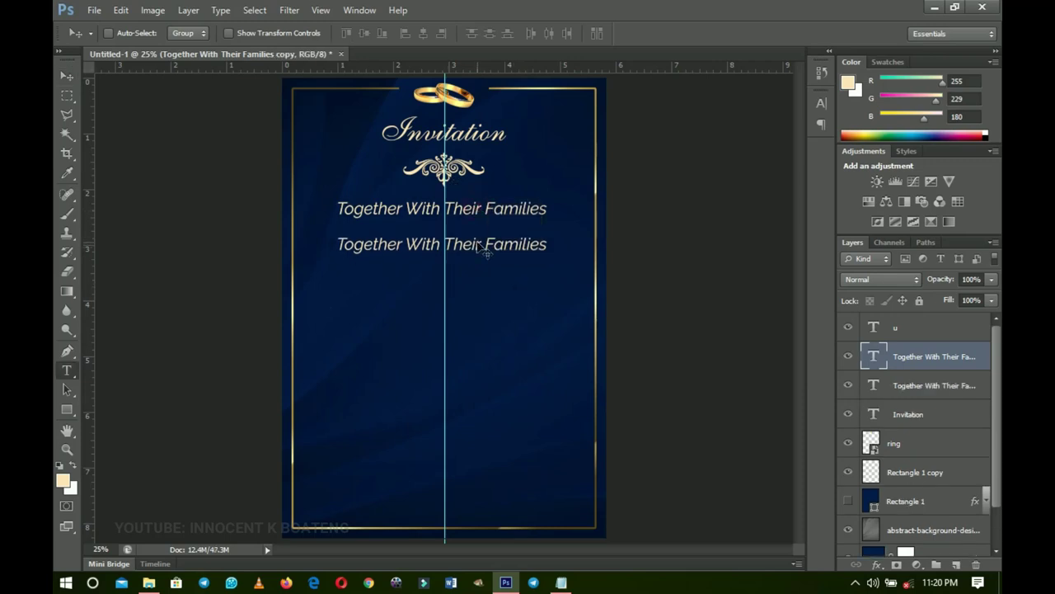
click(476, 245)
key(ctrl+a)
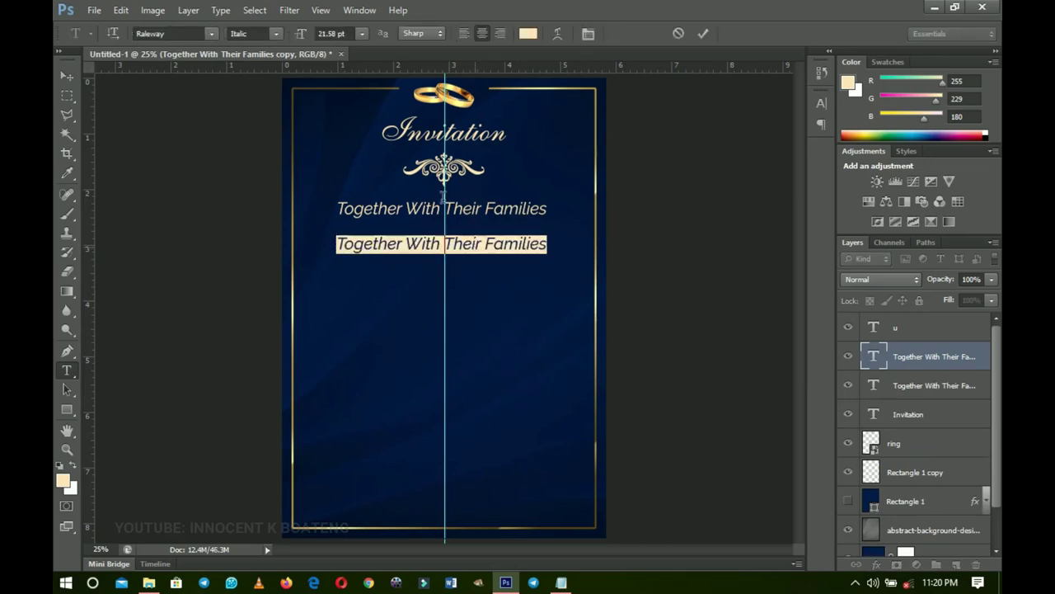
click(281, 33)
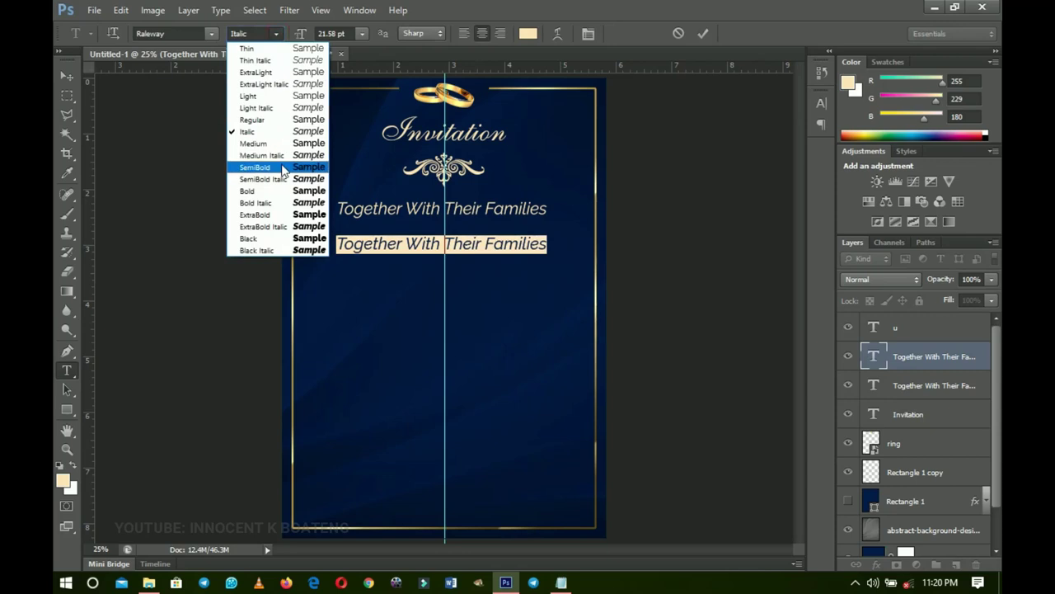
click(281, 144)
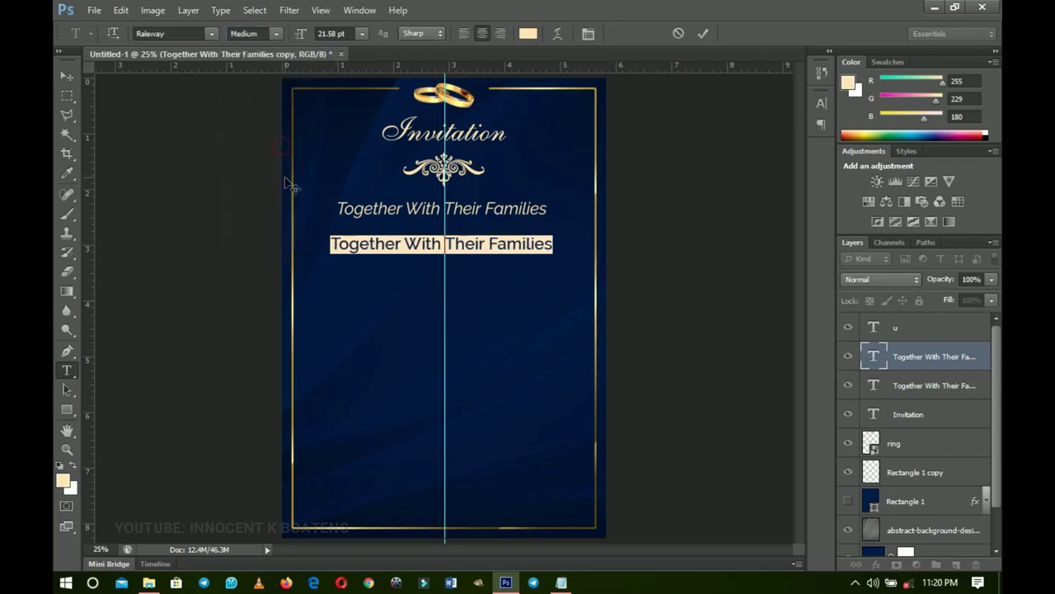
click(277, 34)
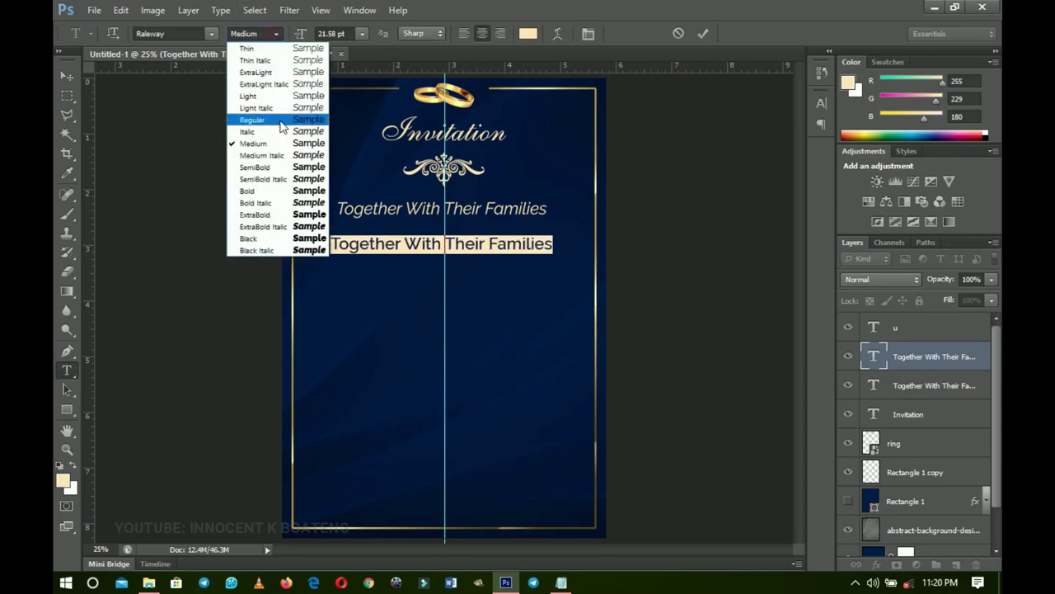
click(281, 170)
- Replace the copy's text with the groom's first name from the notes, typed in capitals
click(560, 581)
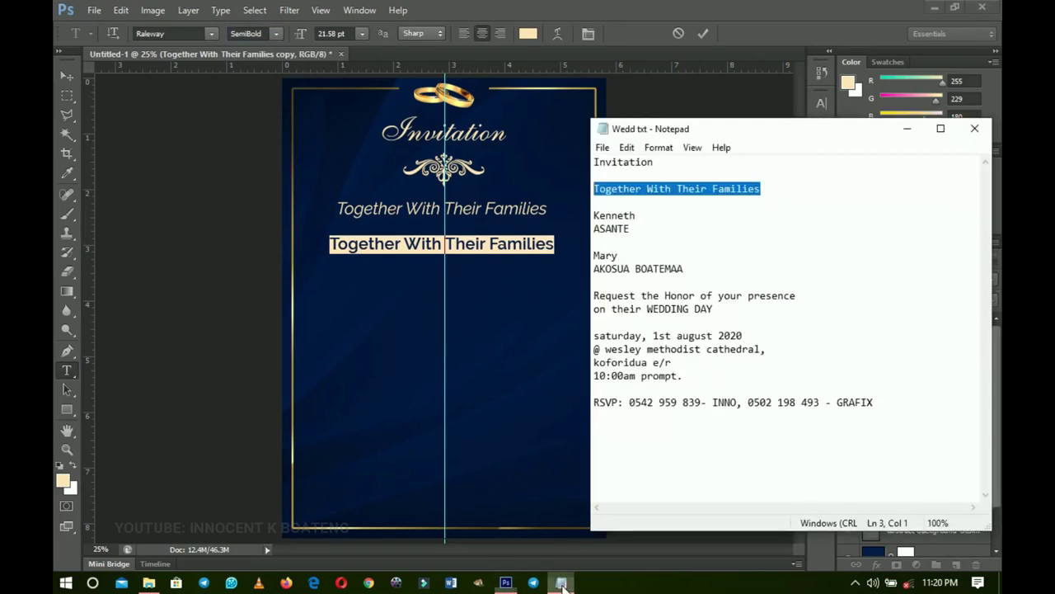
drag(631, 215, 593, 213)
key(ctrl+c)
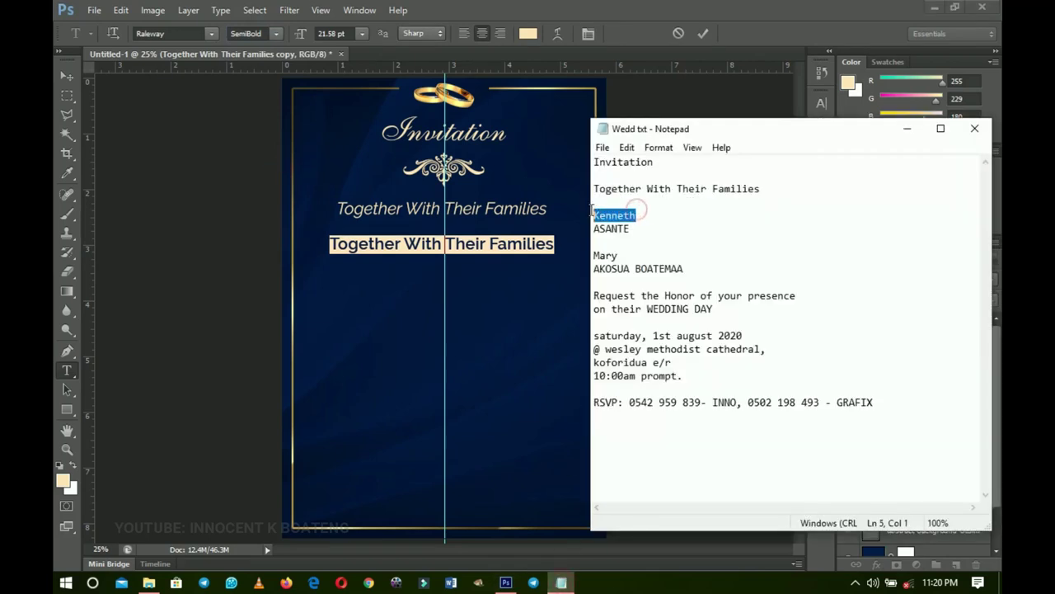
click(907, 129)
key(ctrl+v)
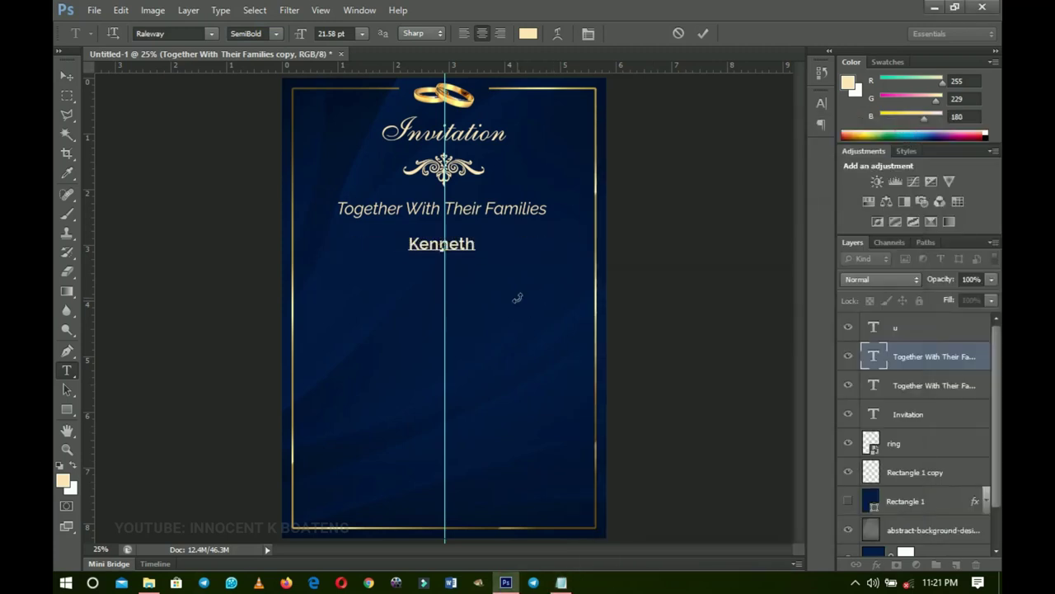
key(ctrl+a)
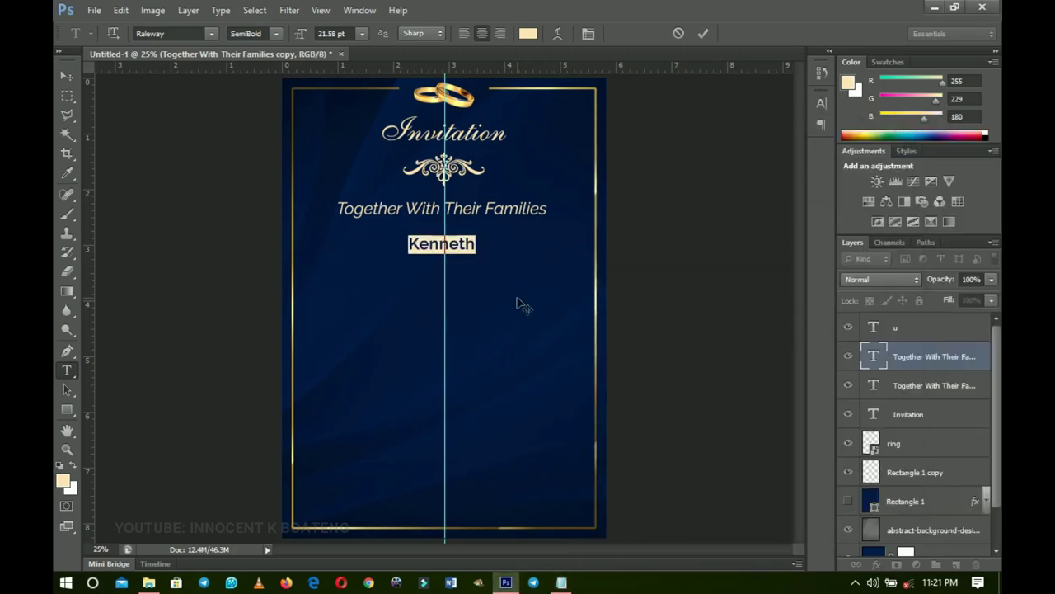
text(k)
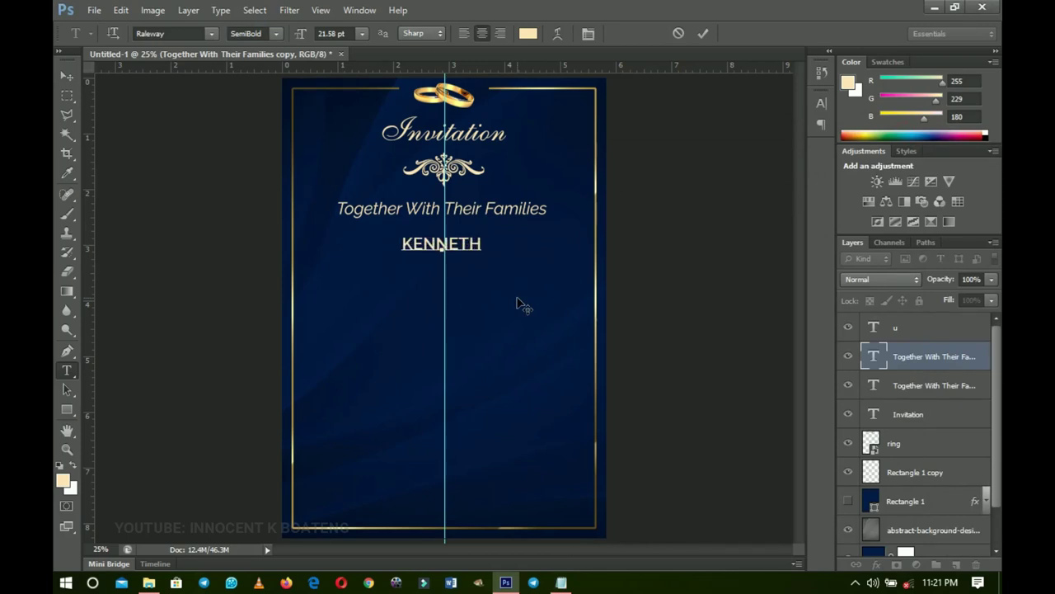
click(67, 76)
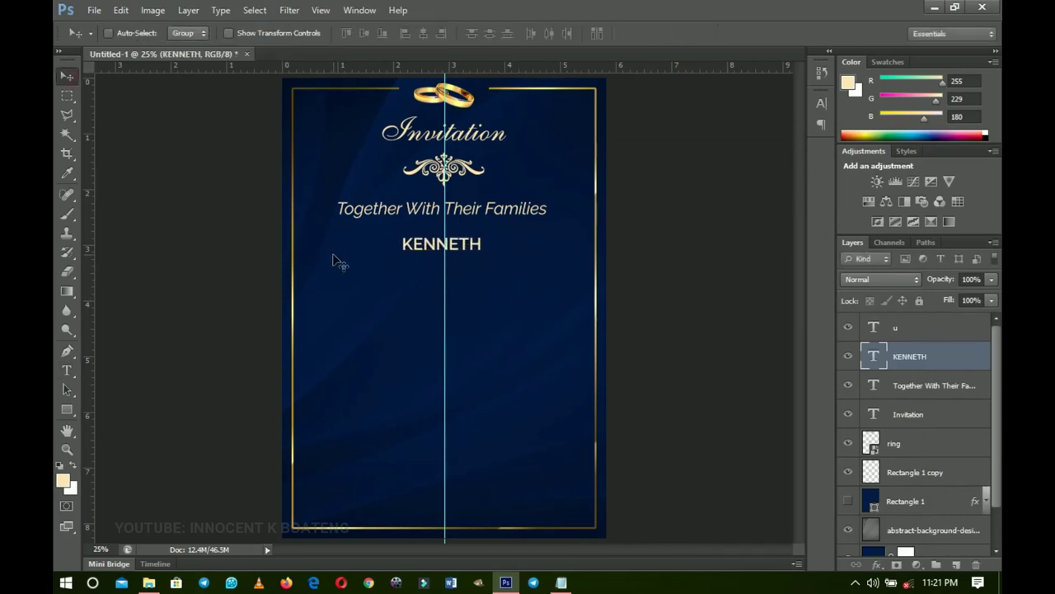
- Enlarge the groom's first name to about 169% with Free Transform
key(ctrl+t)
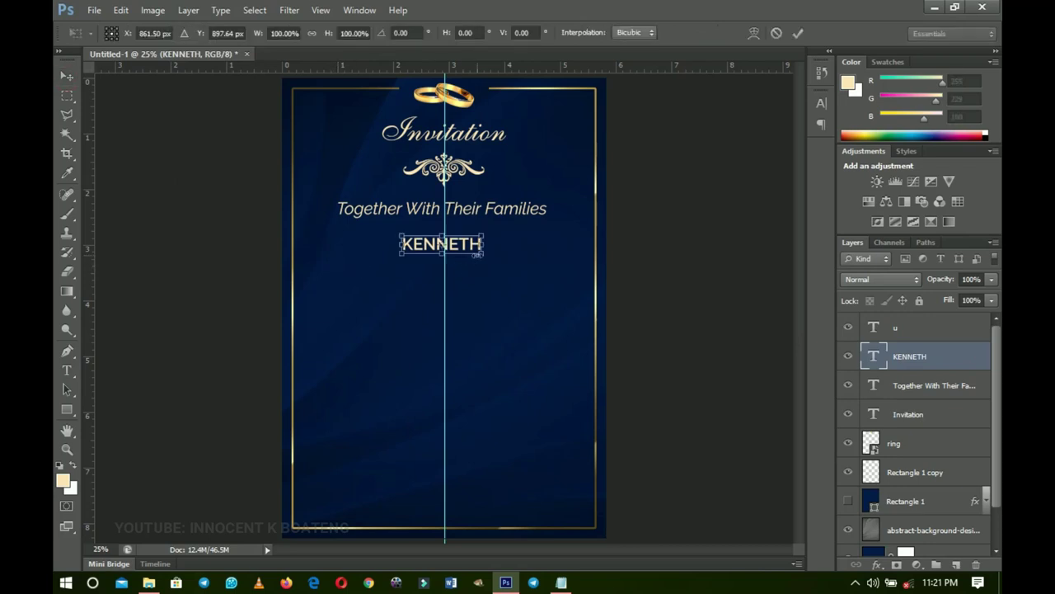
drag(485, 257, 510, 264)
key(Return)
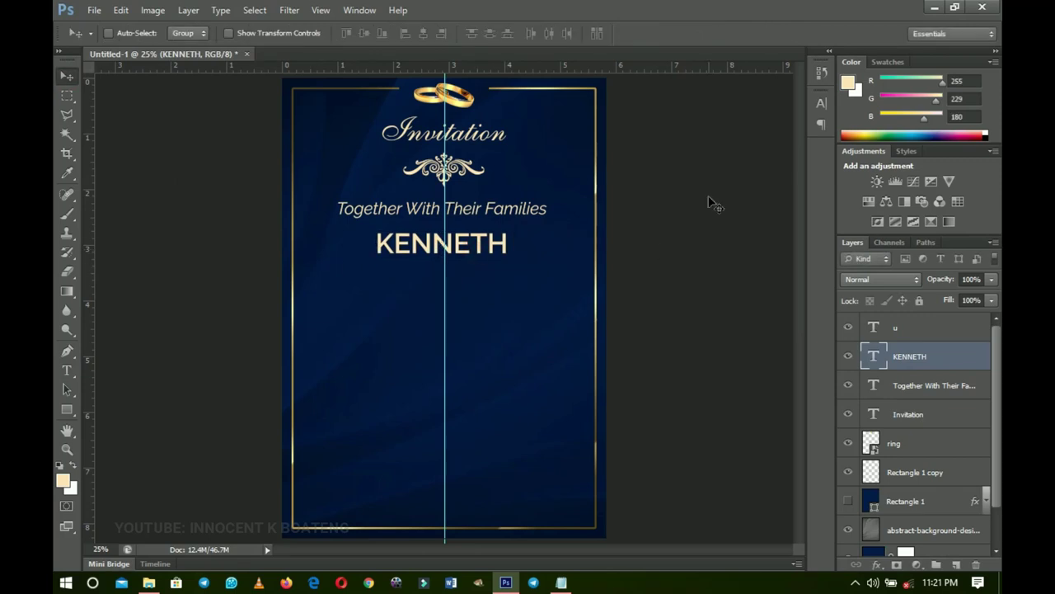
- Copy the Invitation heading layer below the first name and retype it as the groom's surname
right_click(465, 141)
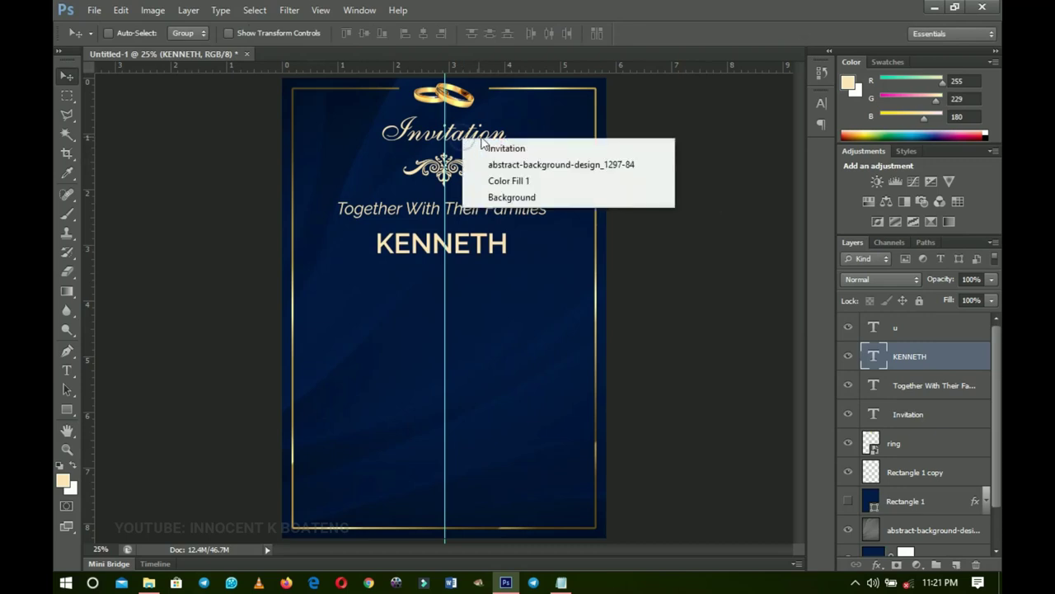
click(507, 148)
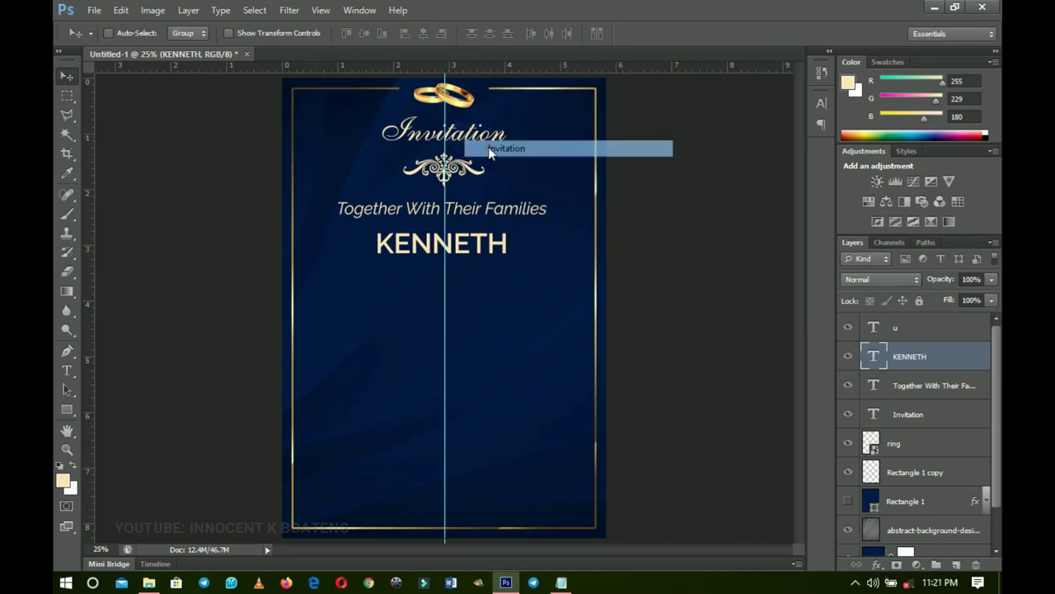
drag(488, 147, 484, 279)
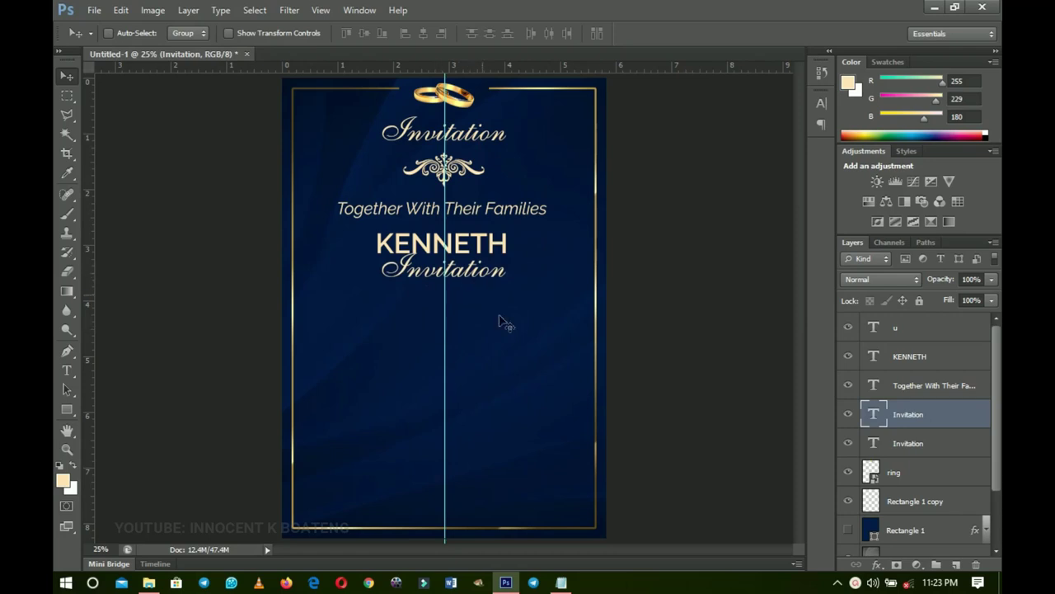
click(567, 583)
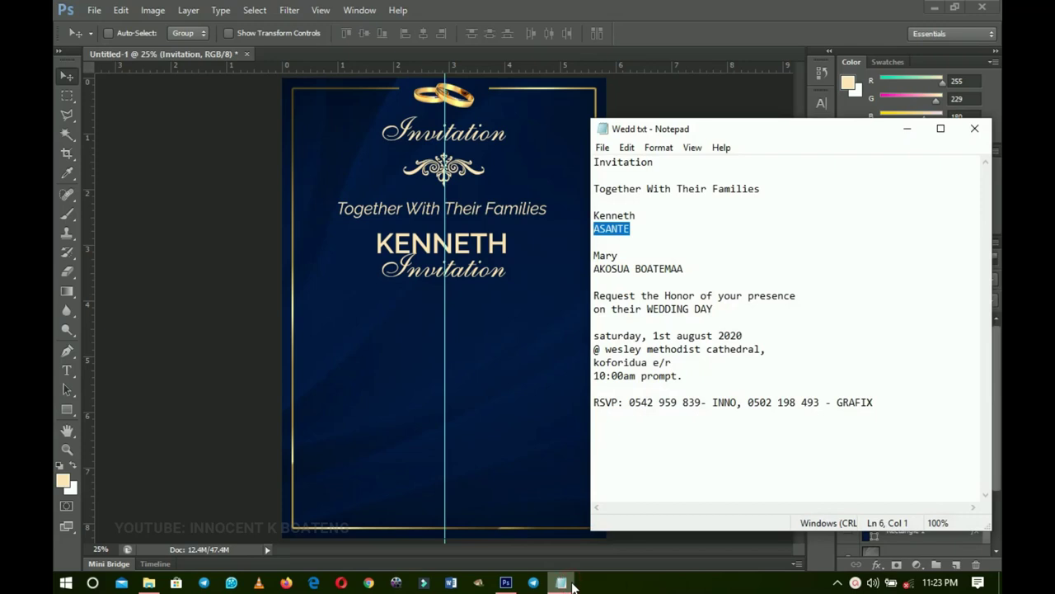
click(562, 583)
key(t)
double_click(456, 270)
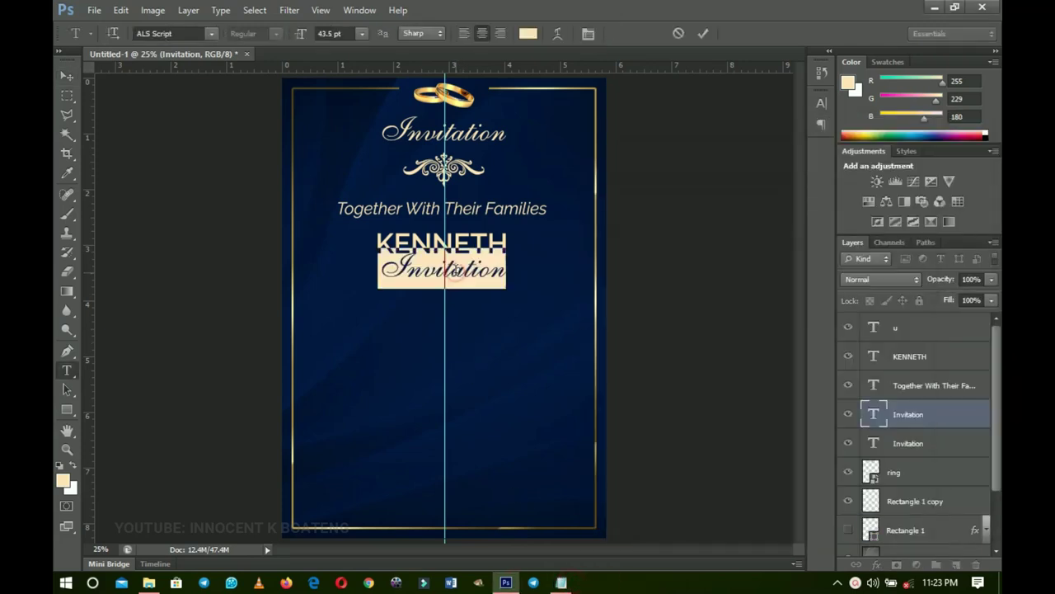
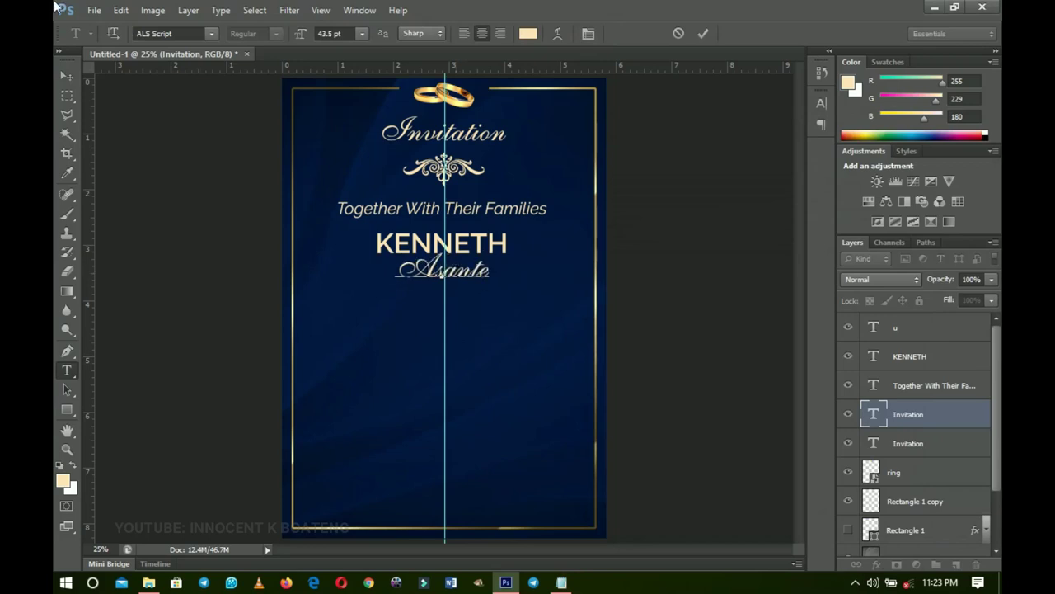
click(67, 76)
- Scale the surname up to about 113% and move its layer next to the first name
key(ctrl+t)
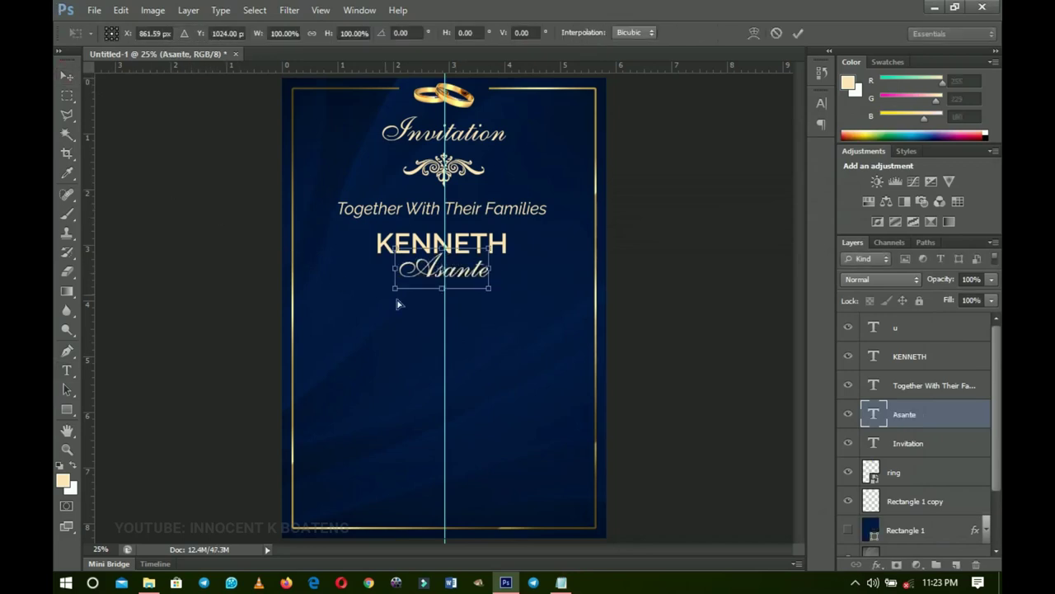
drag(492, 292, 498, 294)
key(Return)
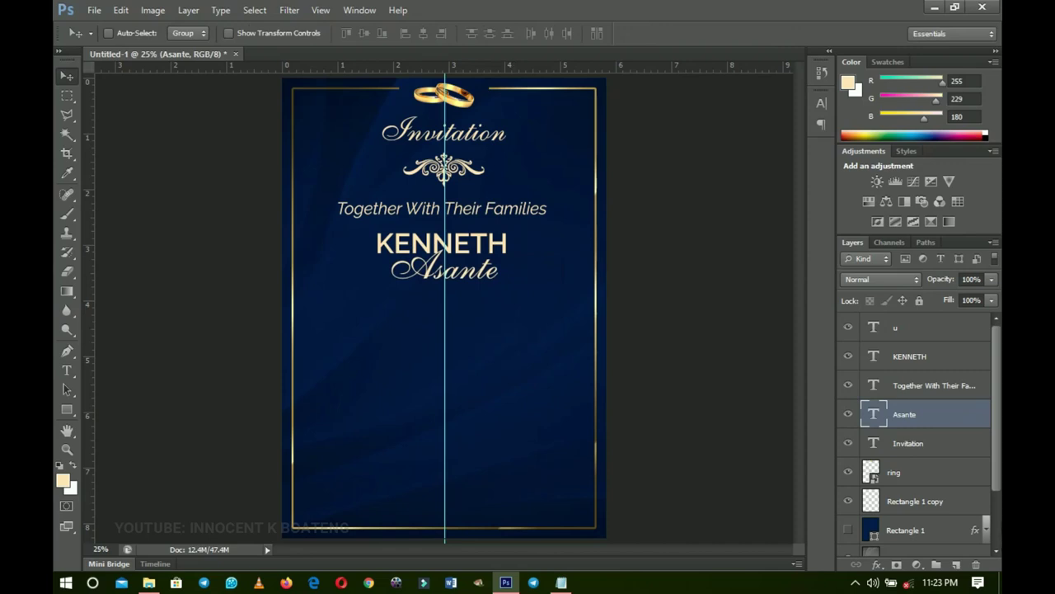
drag(920, 423, 919, 403)
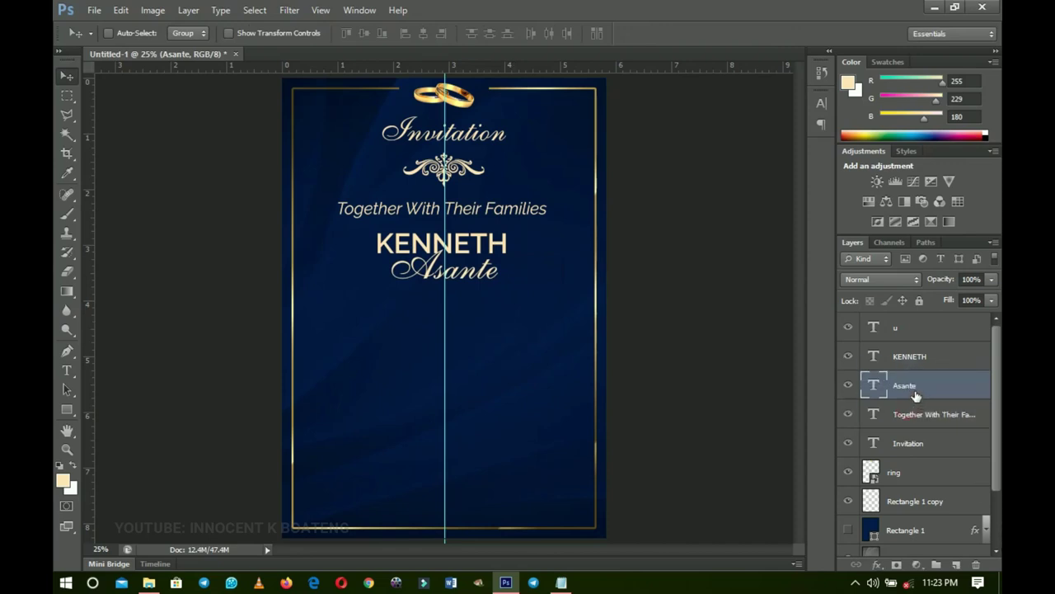
- Duplicate the groom's name pair lower on the card, checking the bride's names in the notes
shift+click(916, 363)
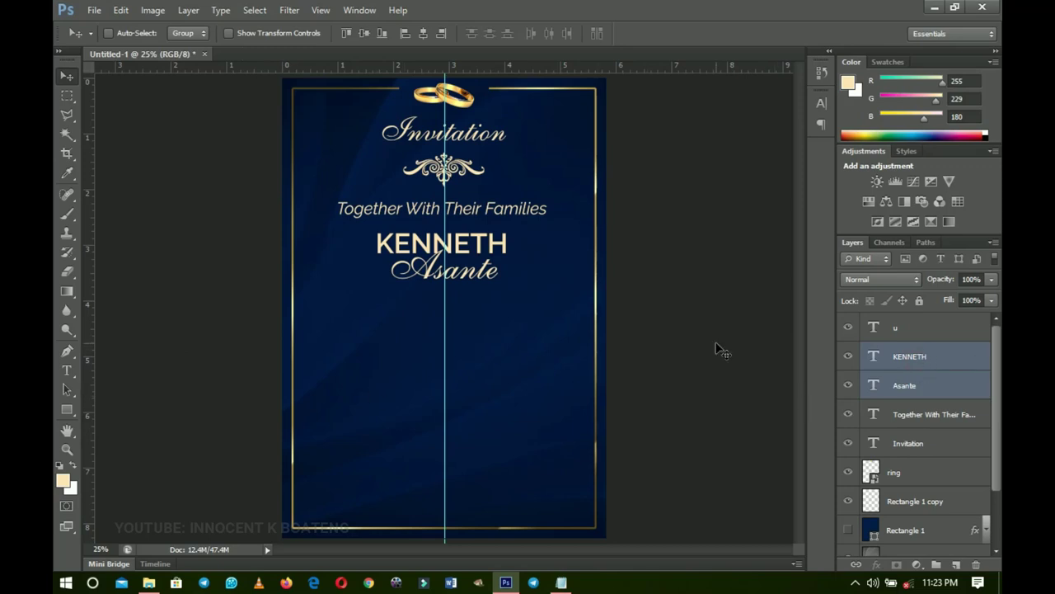
key(ctrl+j)
drag(466, 250, 471, 349)
click(569, 583)
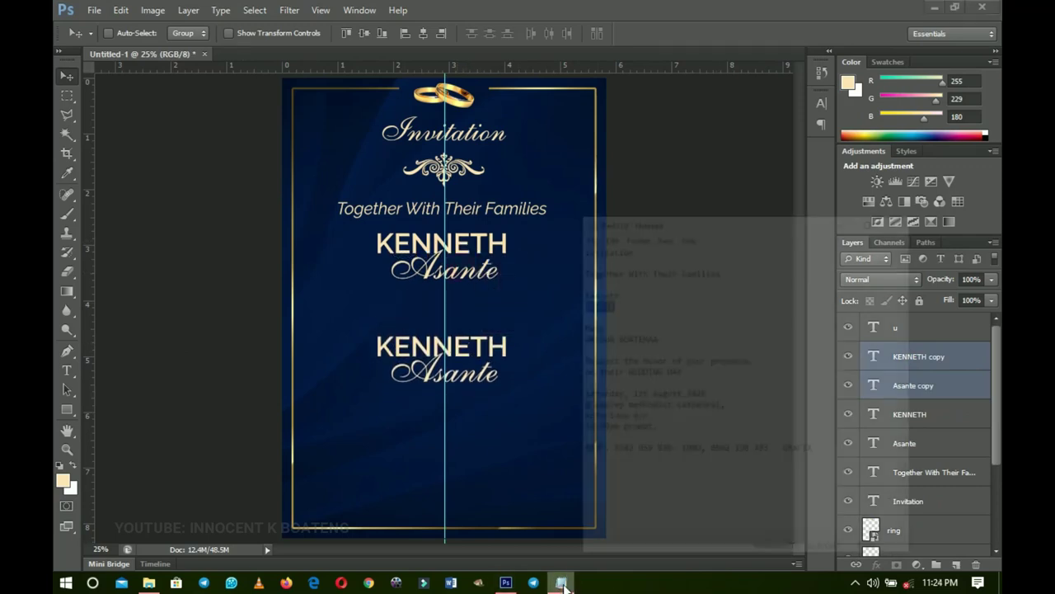
click(678, 255)
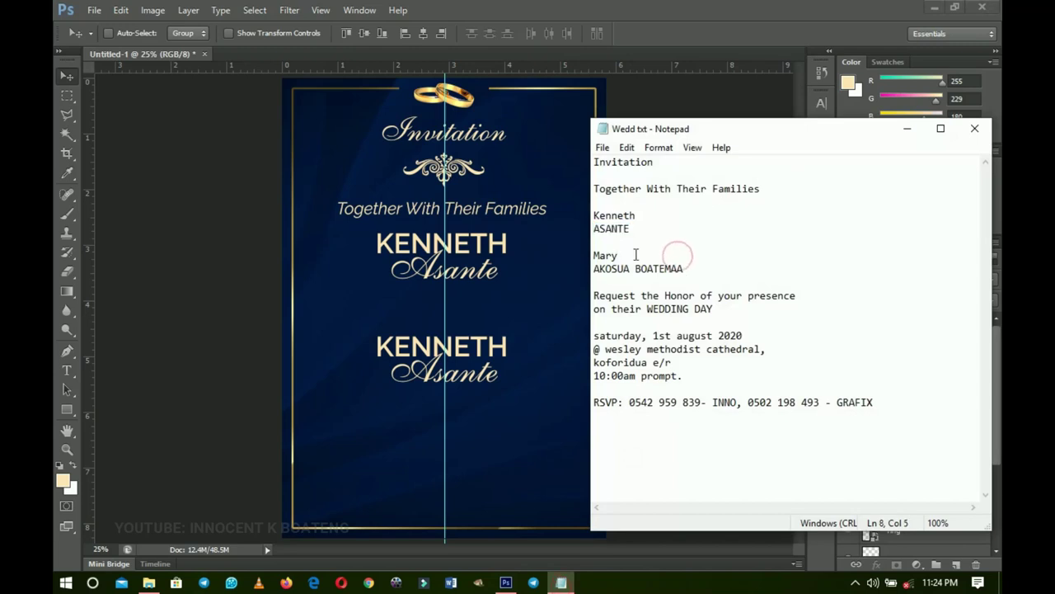
click(907, 129)
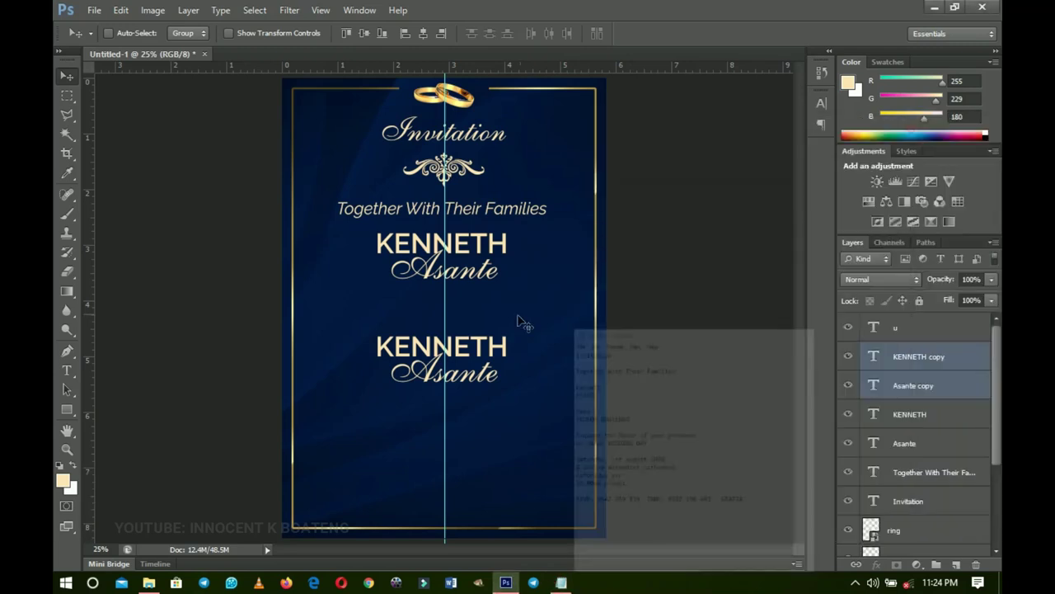
- Rearrange the copied layers so the script first name sits above the capitalised names
click(901, 361)
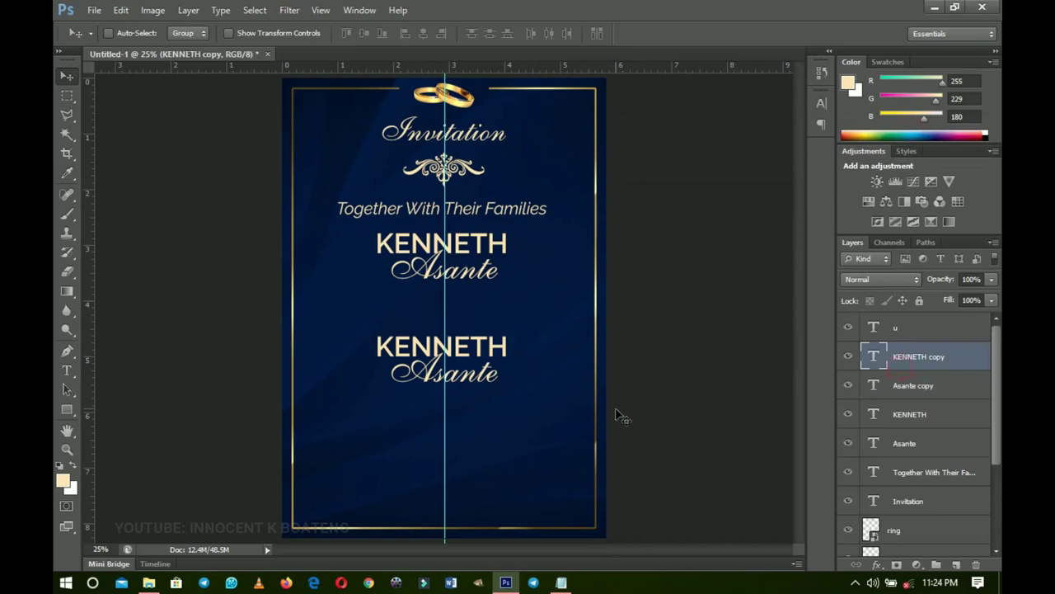
drag(495, 349, 488, 373)
click(909, 388)
key(t)
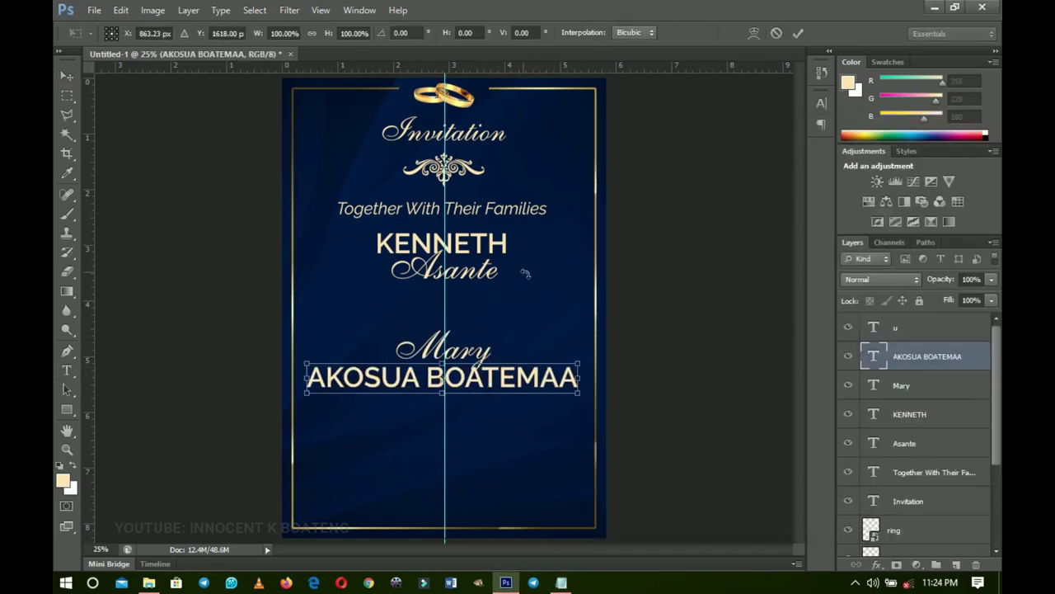
key(v)
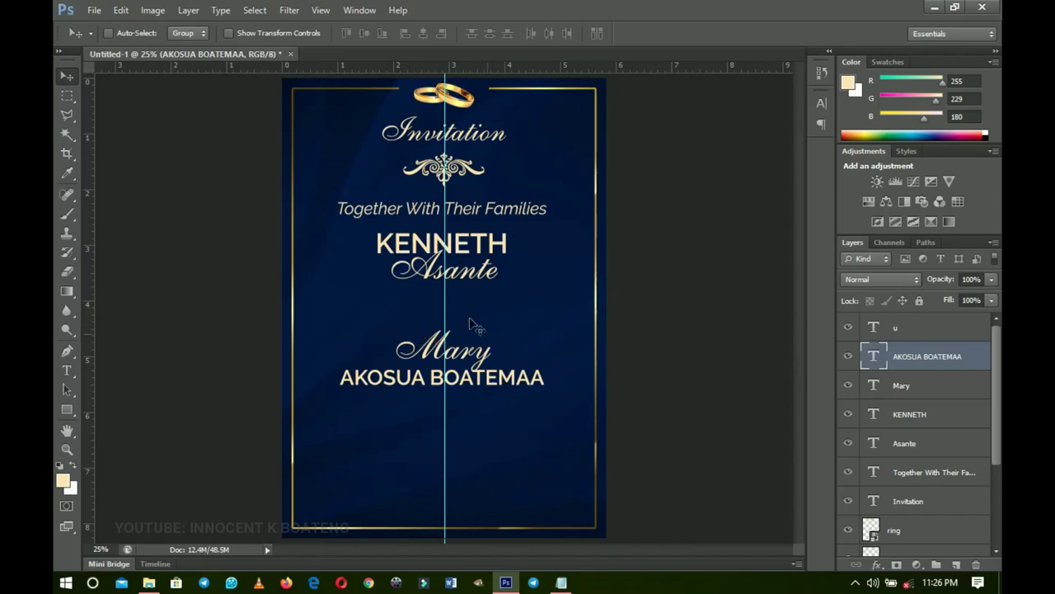
- Add a white ampersand text between the two name blocks
key(t)
click(399, 312)
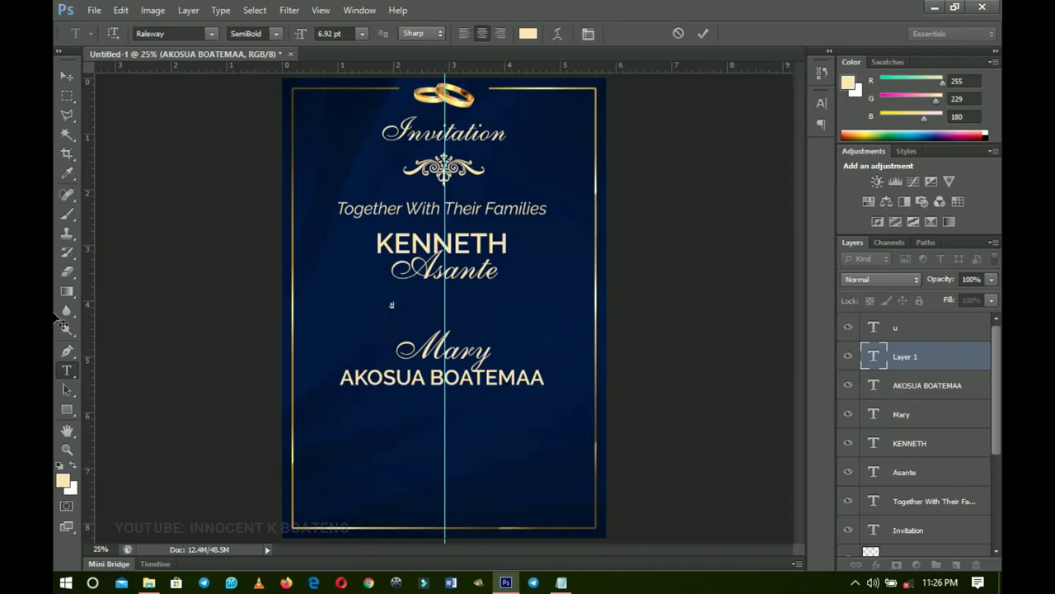
click(527, 34)
drag(687, 212, 601, 195)
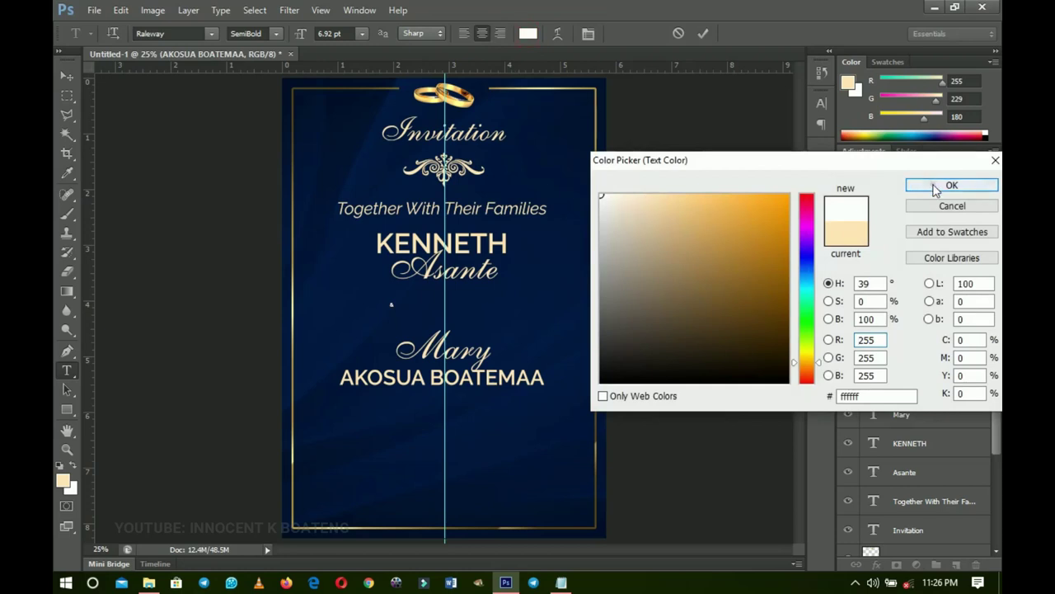
click(935, 186)
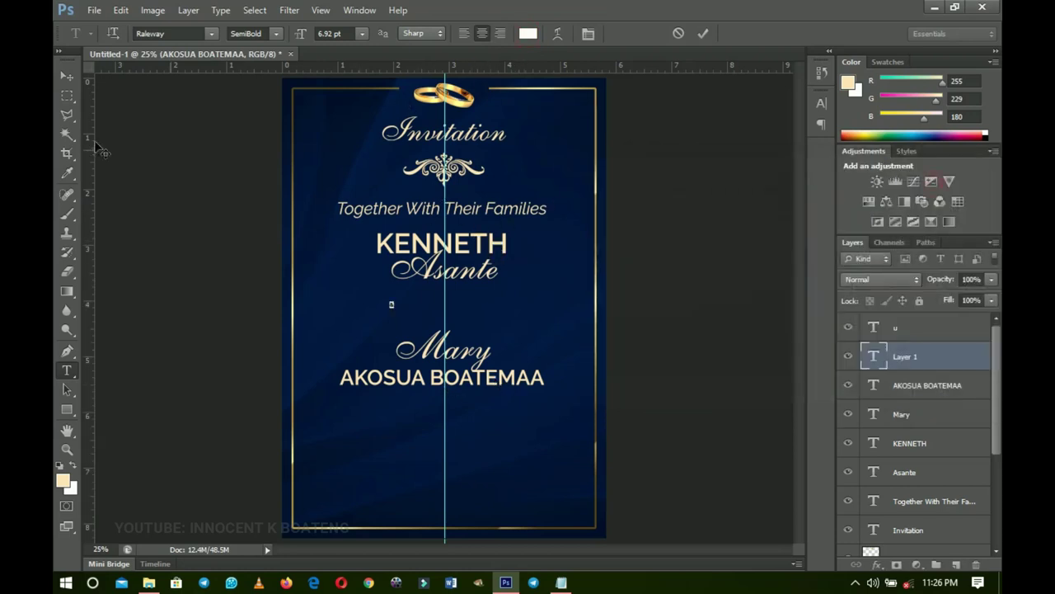
click(63, 80)
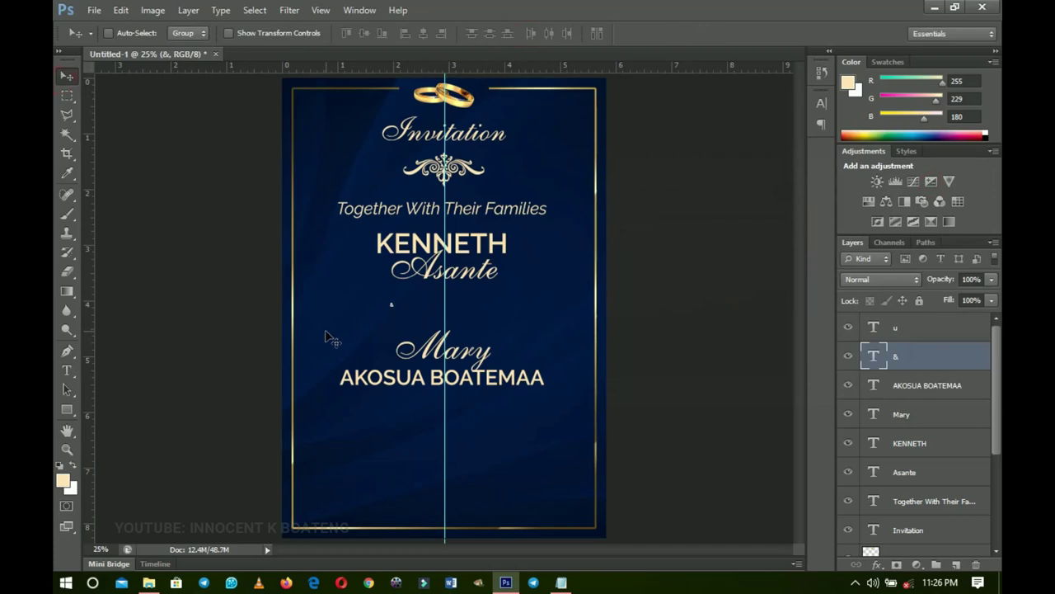
- Enlarge the & to about 450%, centre it horizontally on the canvas and nudge it lower
key(ctrl+t)
drag(395, 310, 411, 312)
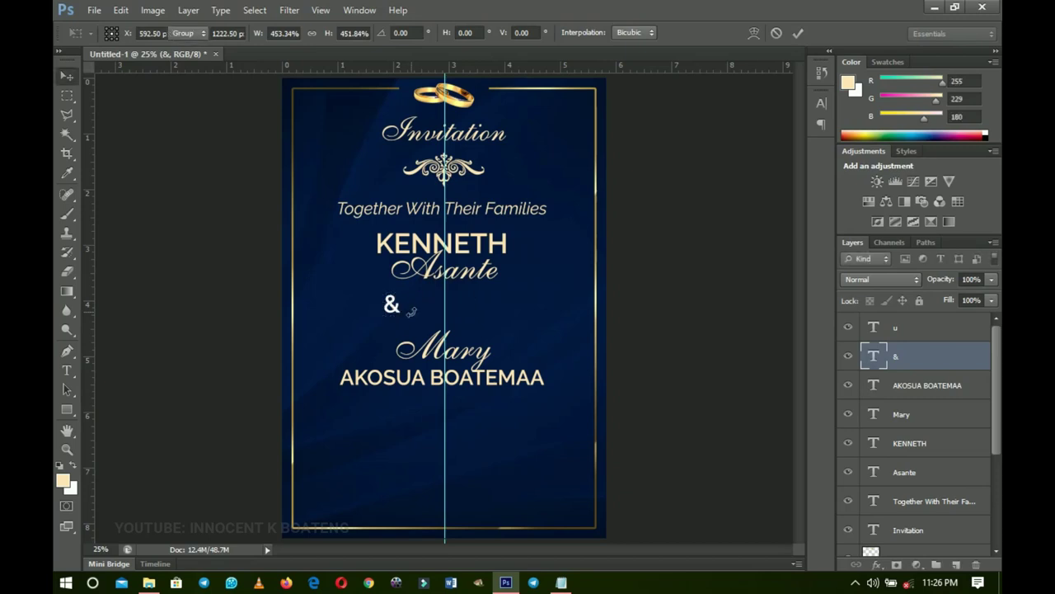
key(Return)
key(ctrl+a)
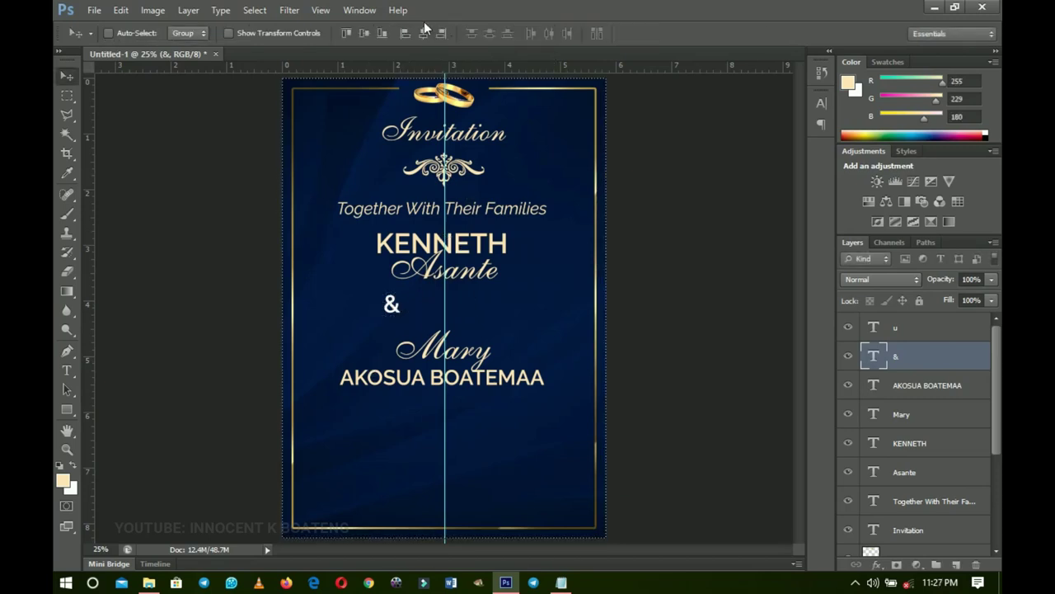
click(423, 32)
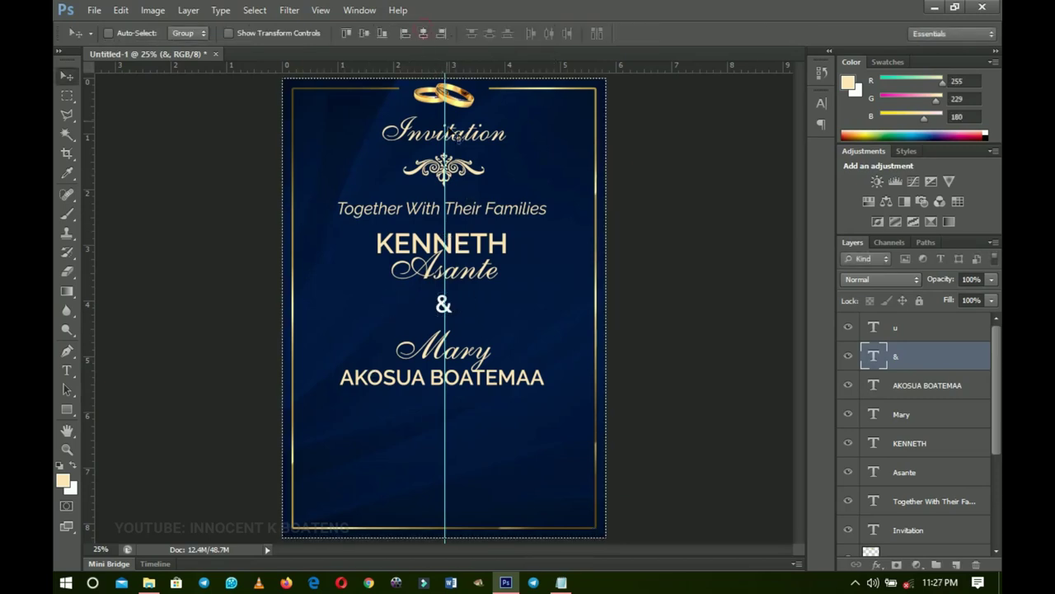
key(ctrl+d)
drag(455, 302, 455, 305)
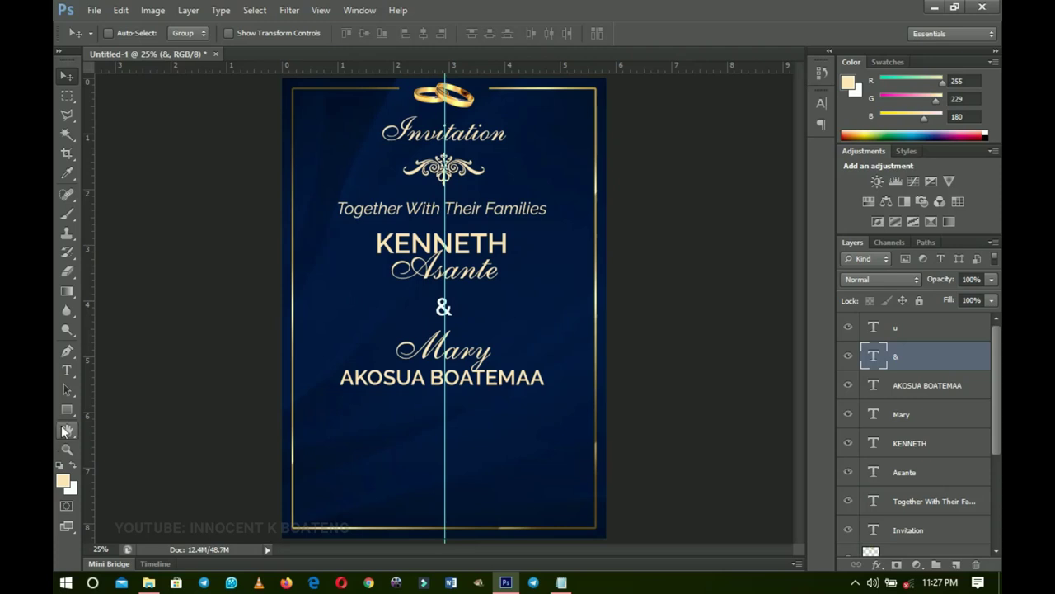
- Draw a thin rectangle line left of the & and move it level with it
drag(67, 409, 106, 410)
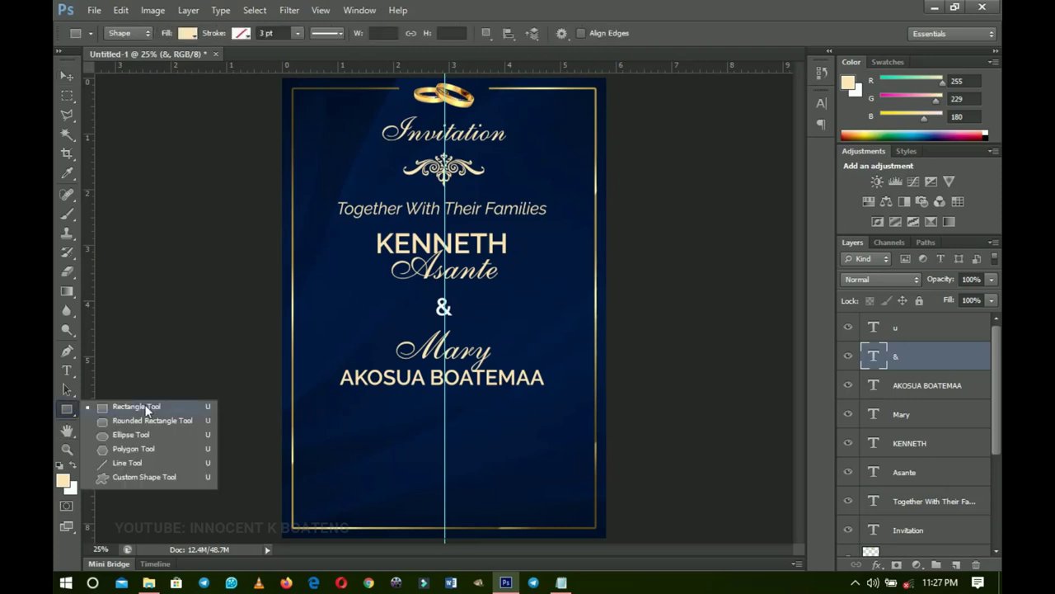
click(146, 408)
drag(371, 298, 440, 300)
key(z)
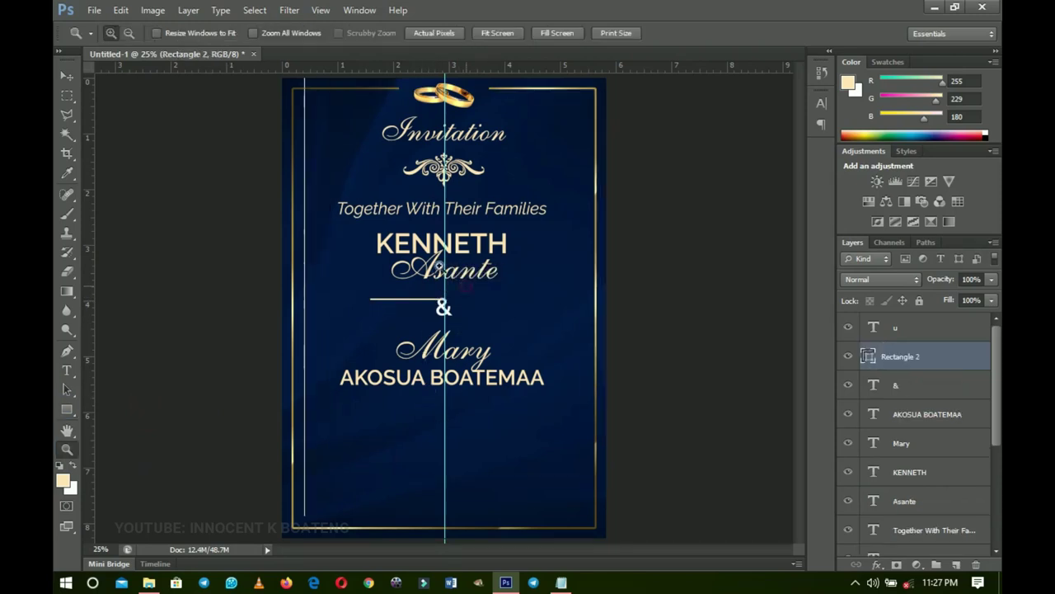
click(440, 264)
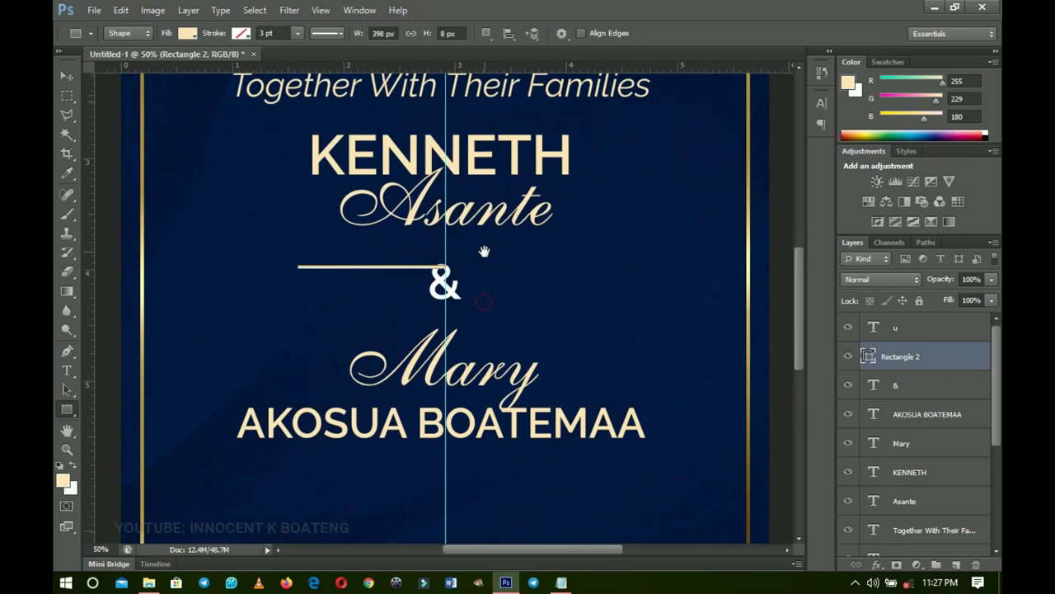
key(v)
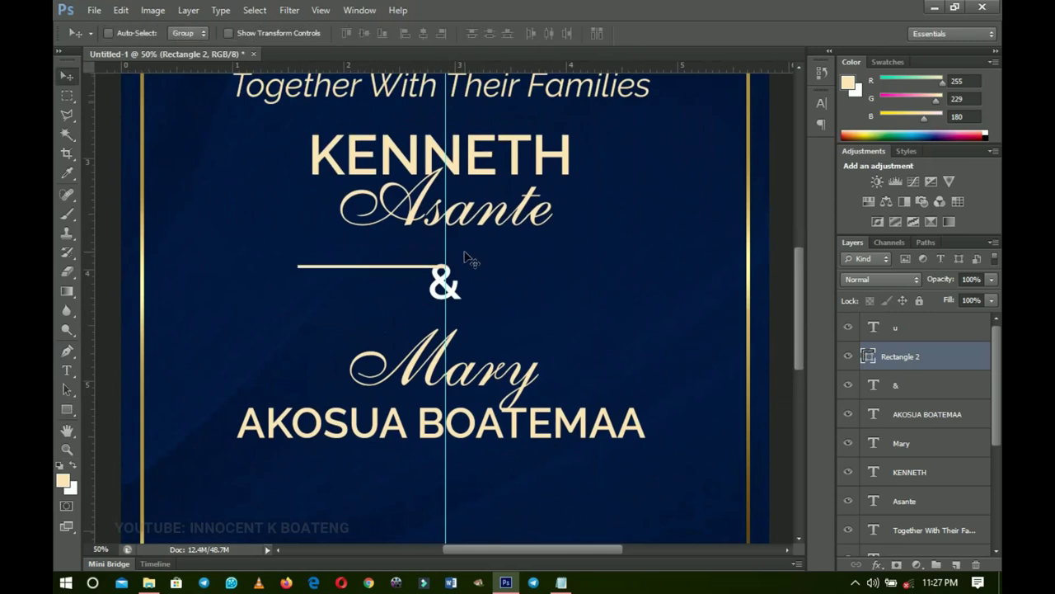
drag(465, 255, 465, 276)
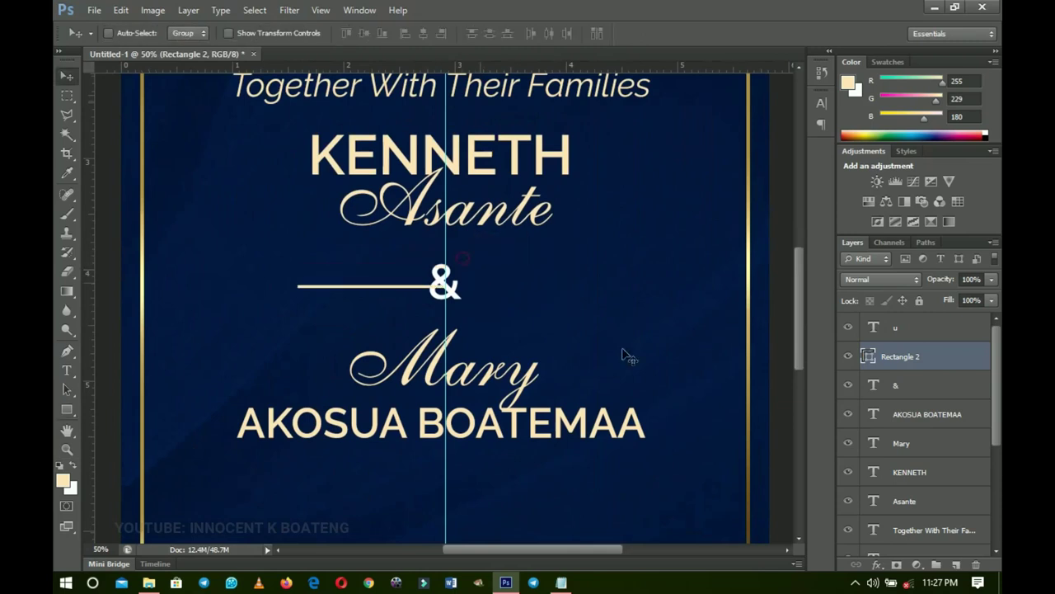
- Fill the line with gold #ebad18 and shift it left, away from the &
double_click(868, 357)
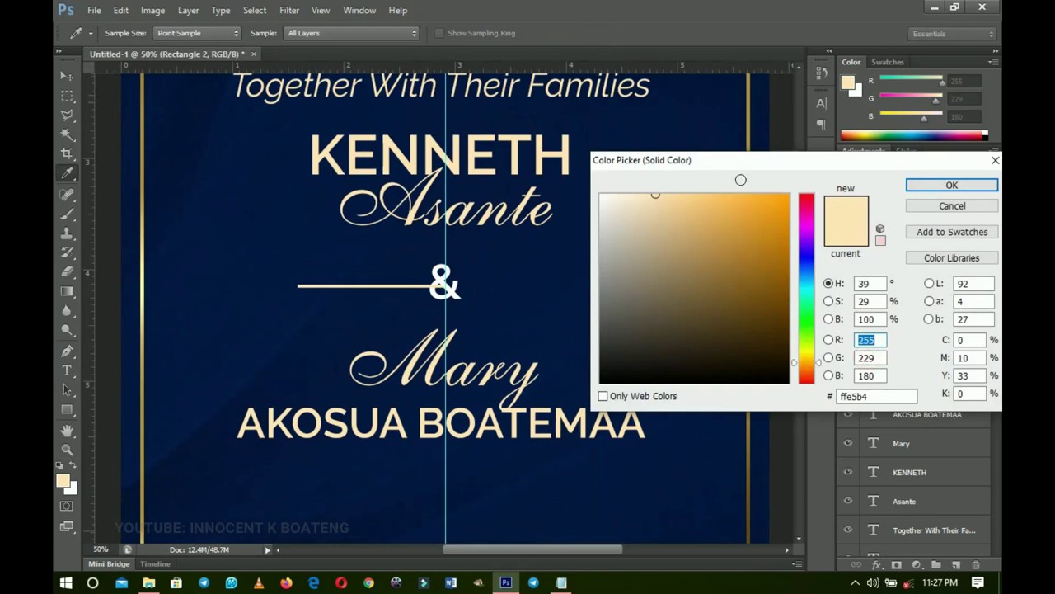
click(751, 134)
drag(766, 223, 769, 208)
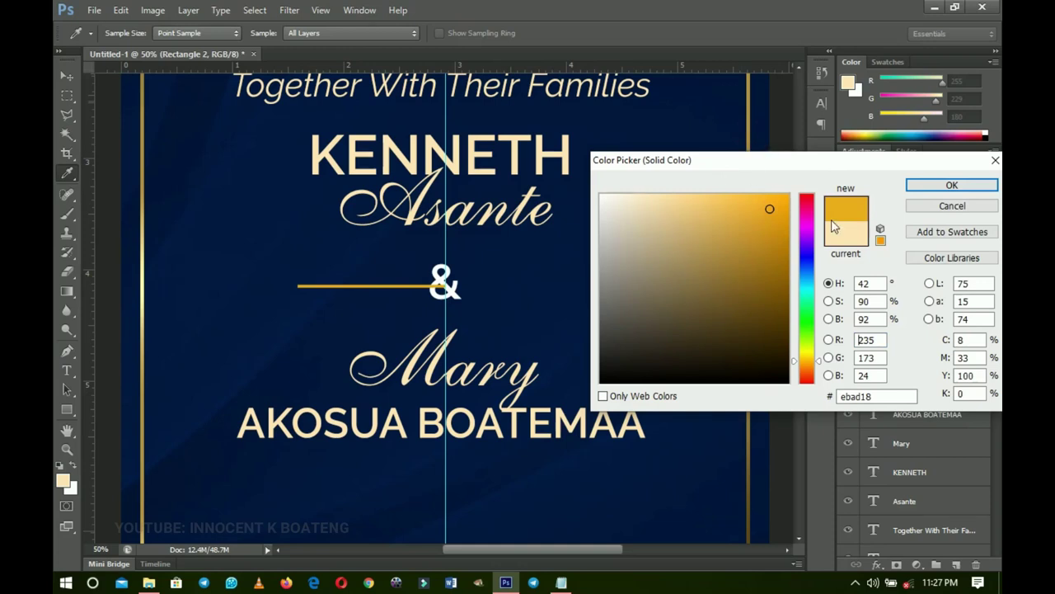
click(952, 185)
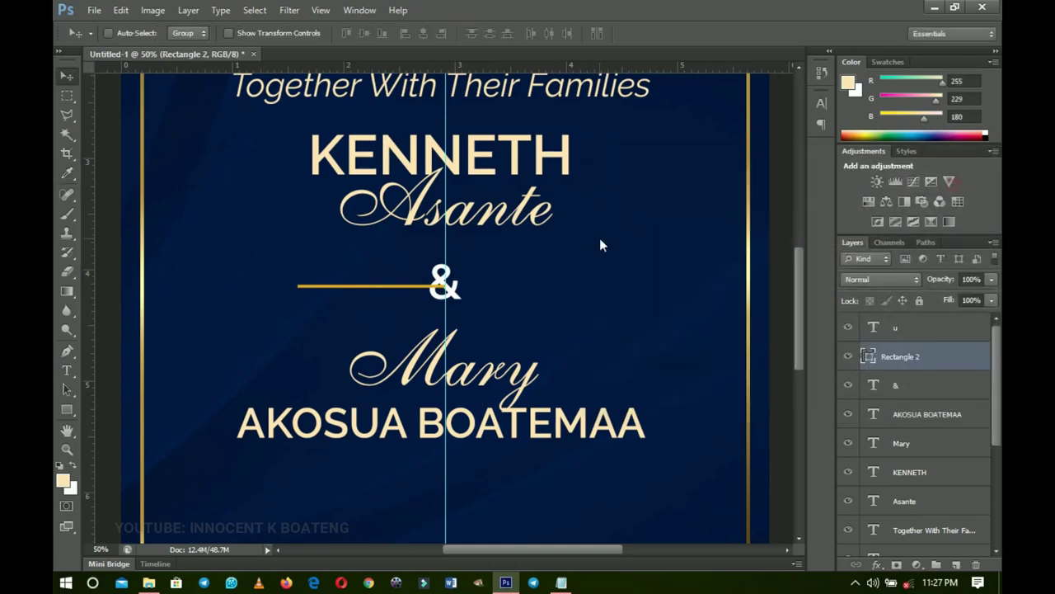
drag(460, 305, 433, 305)
- Set the & text colour to the same #ebad18 gold
double_click(873, 385)
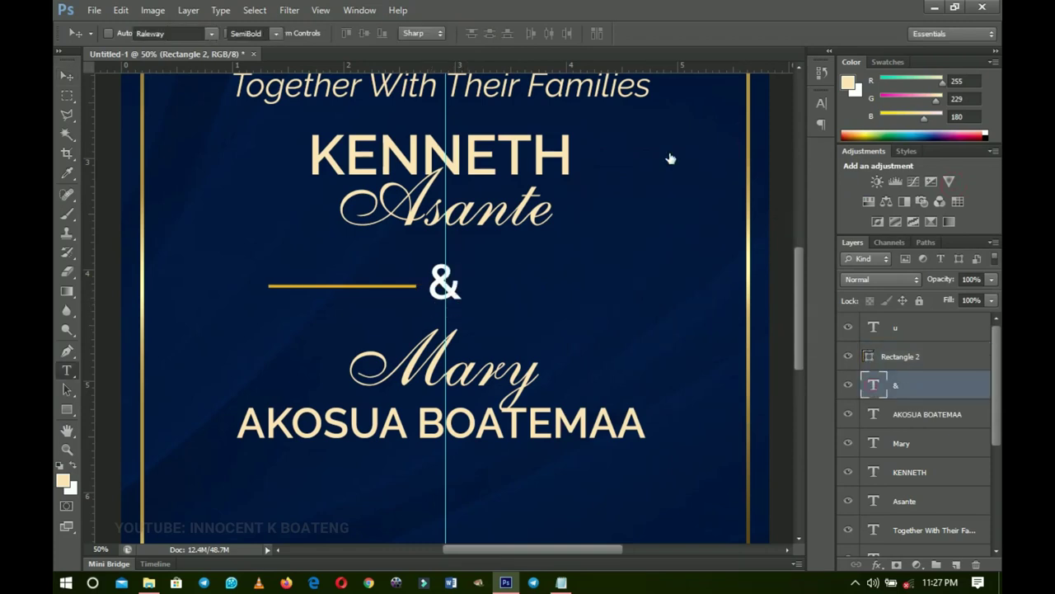
click(530, 33)
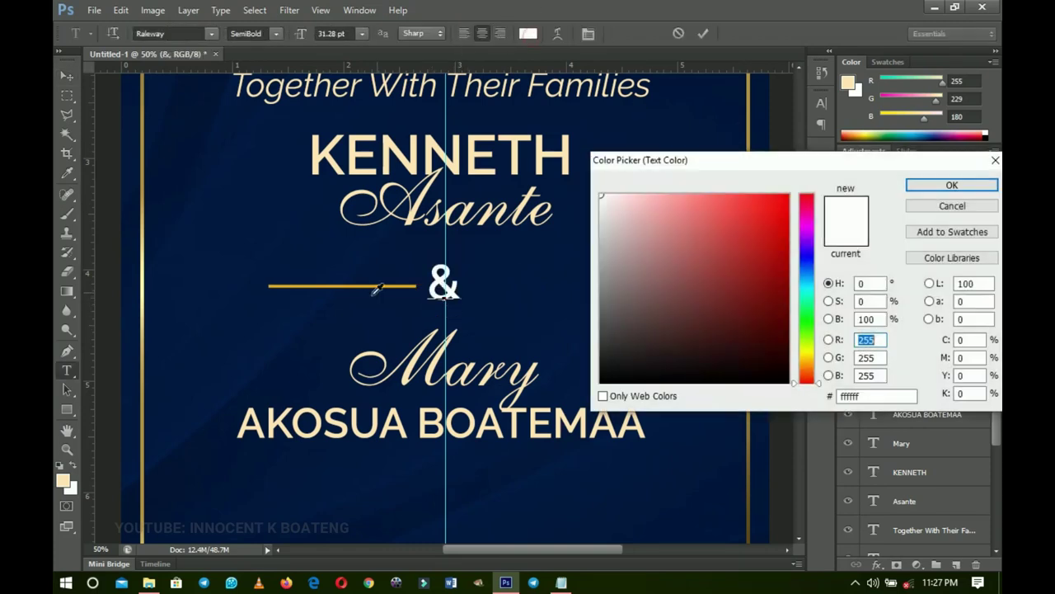
click(390, 284)
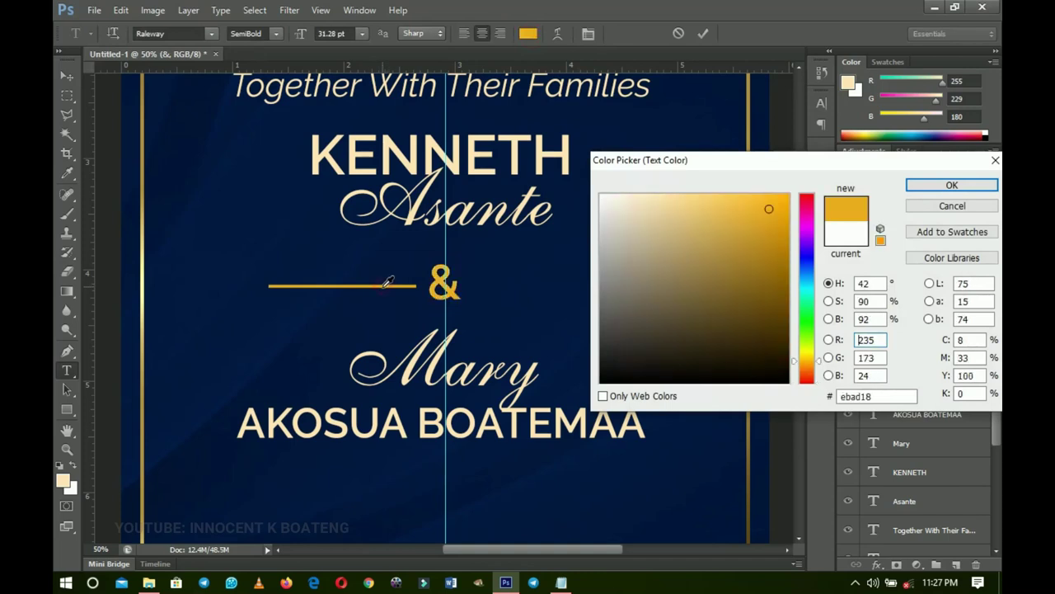
click(952, 184)
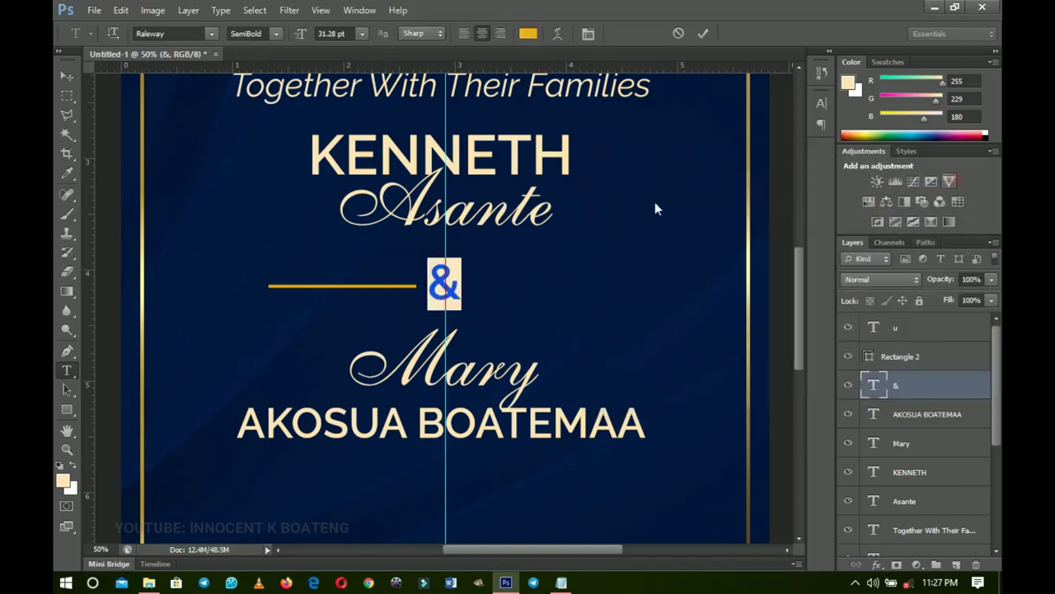
click(72, 83)
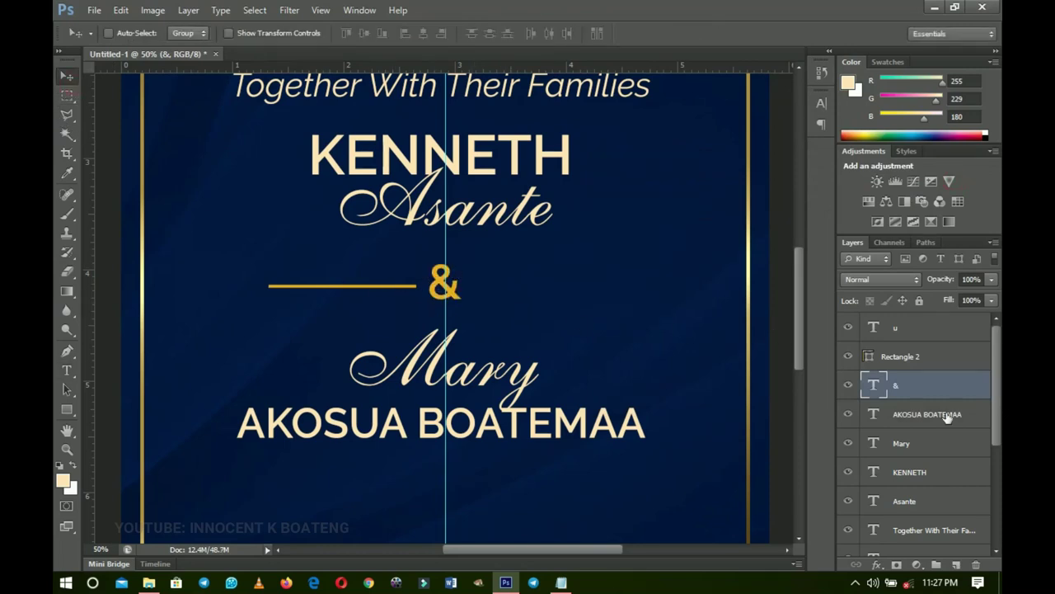
- Rasterize the Rectangle 2 gold line layer
click(905, 360)
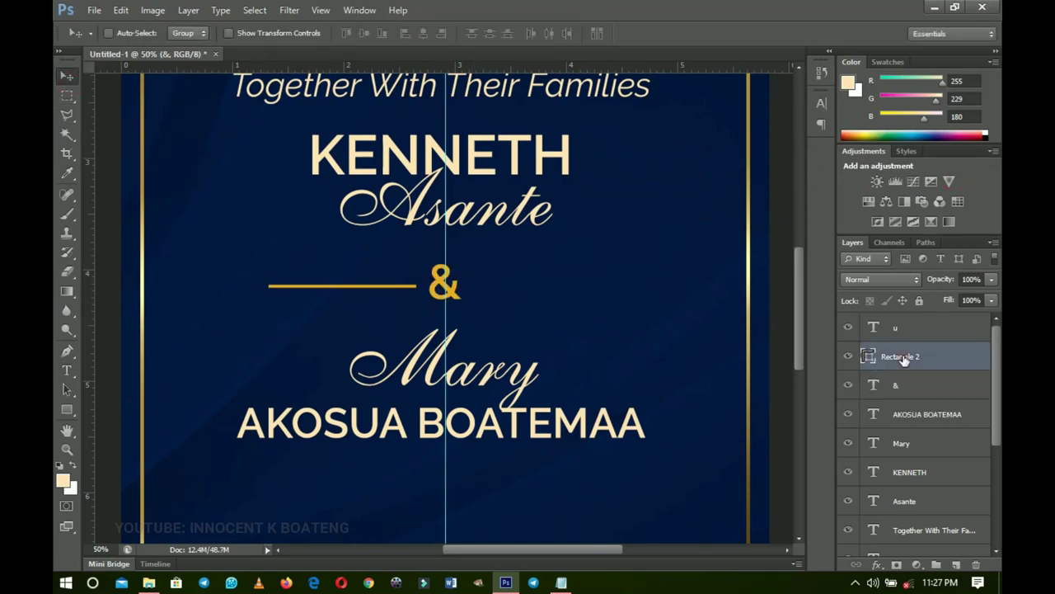
right_click(905, 360)
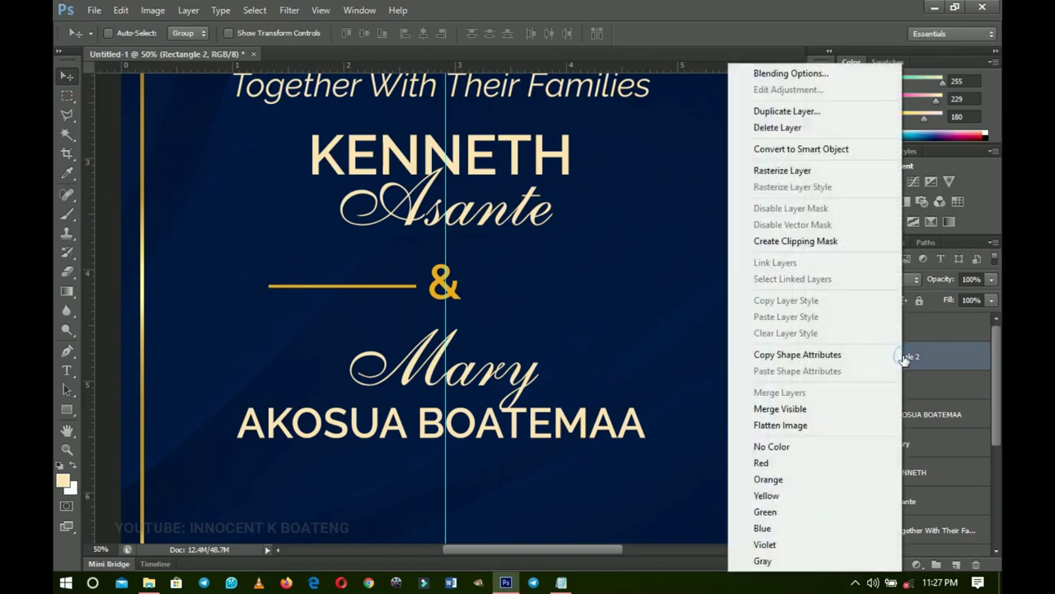
click(806, 169)
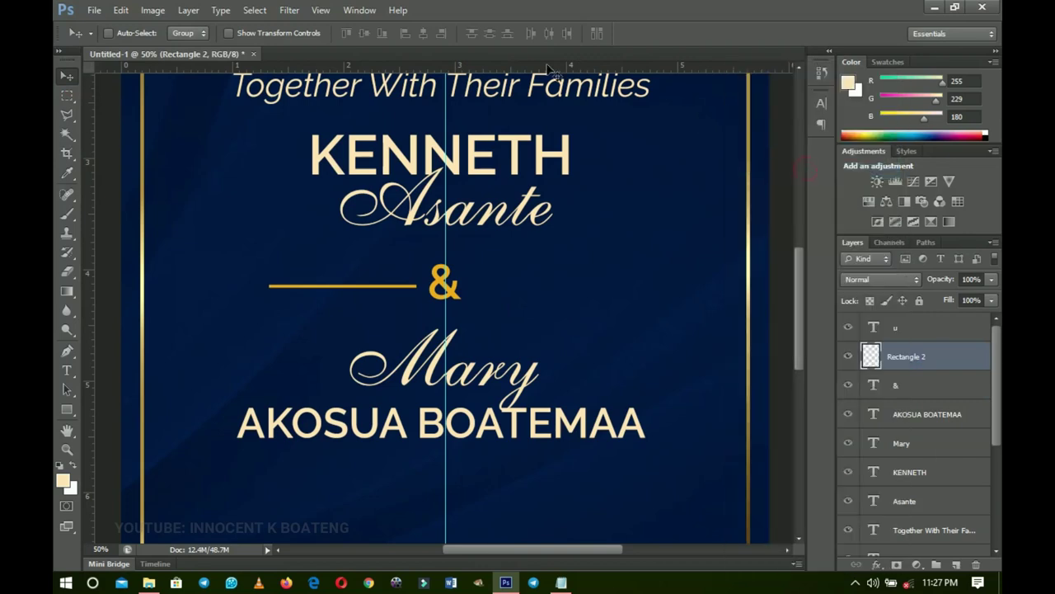
- Apply a 54-pixel Motion Blur to the gold line and duplicate the layer
click(288, 9)
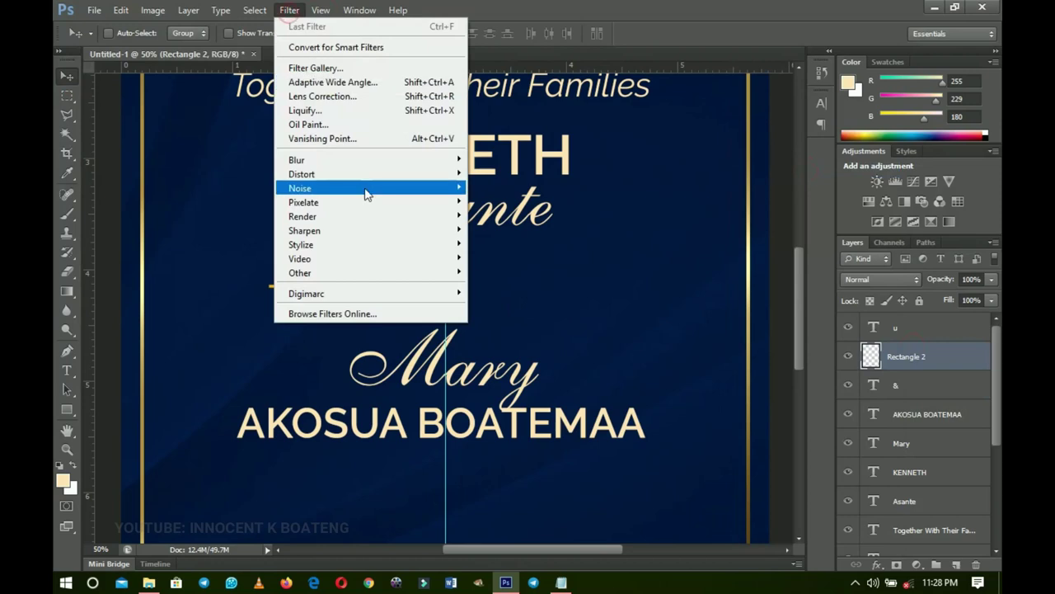
mouse_move(394, 164)
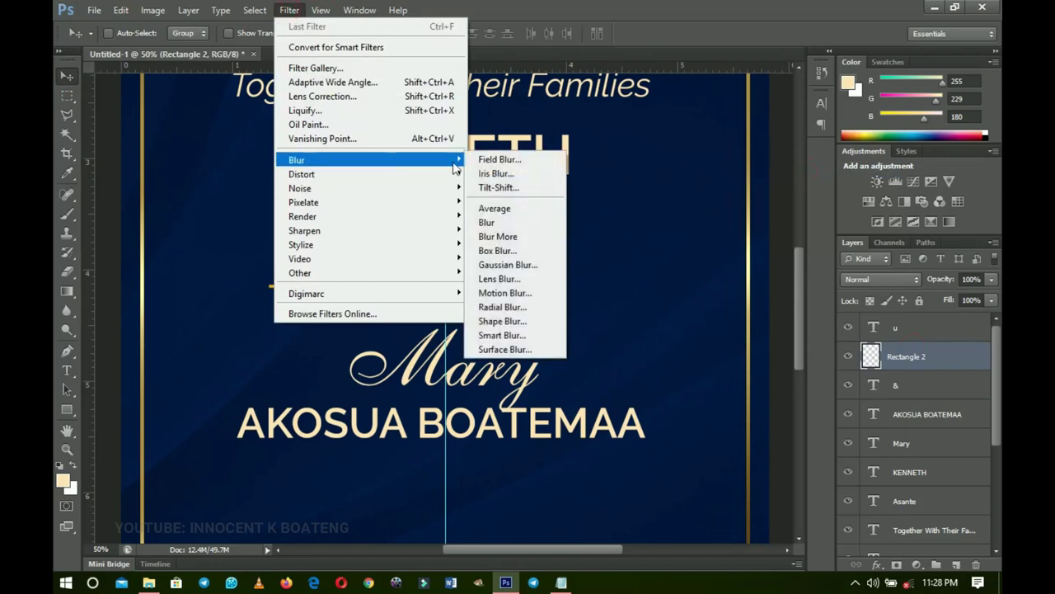
click(527, 293)
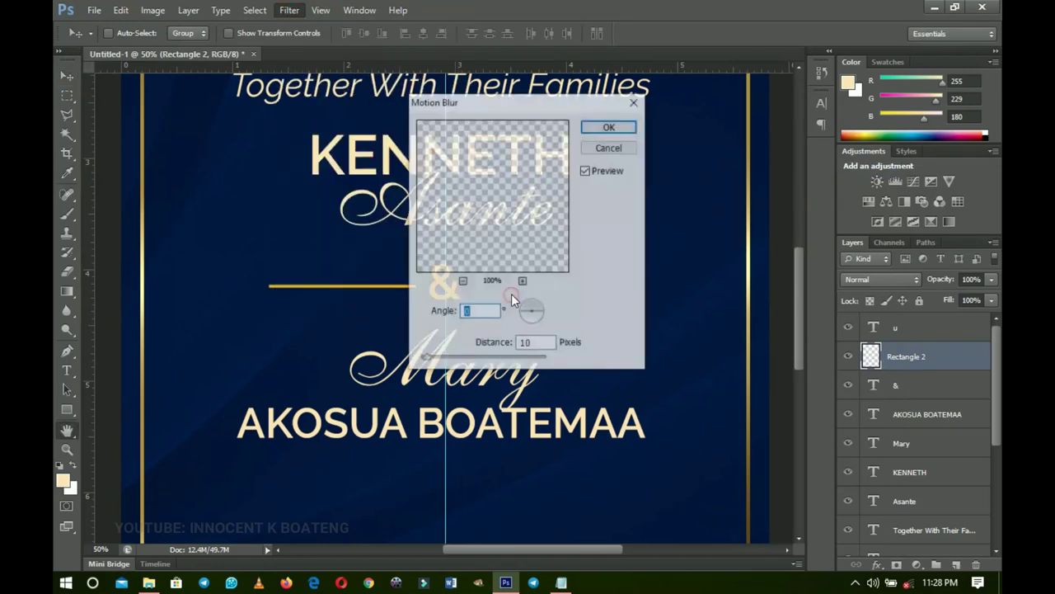
drag(471, 113, 616, 188)
drag(575, 434, 609, 434)
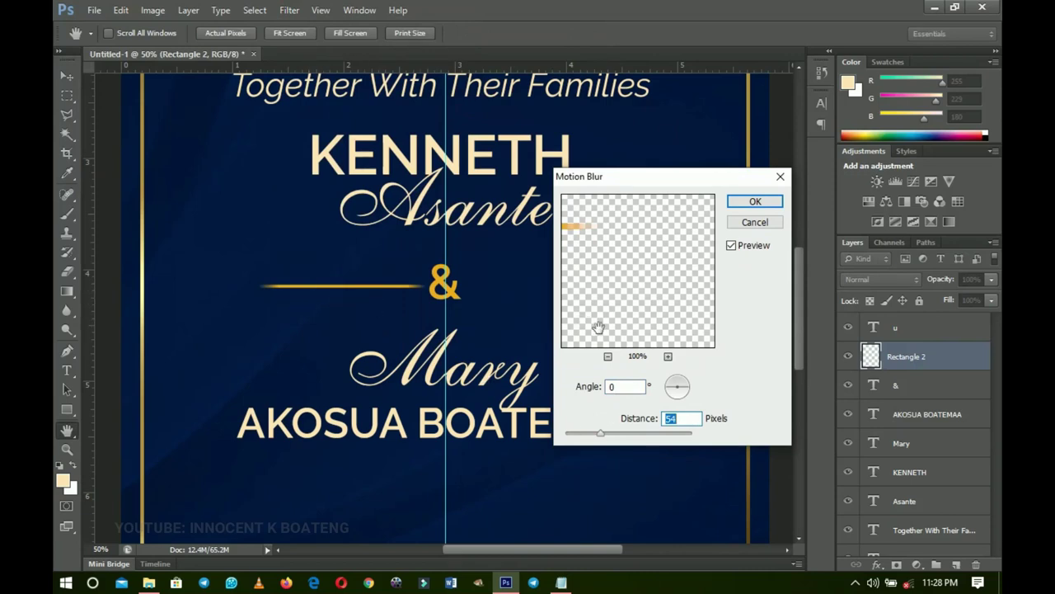
click(734, 207)
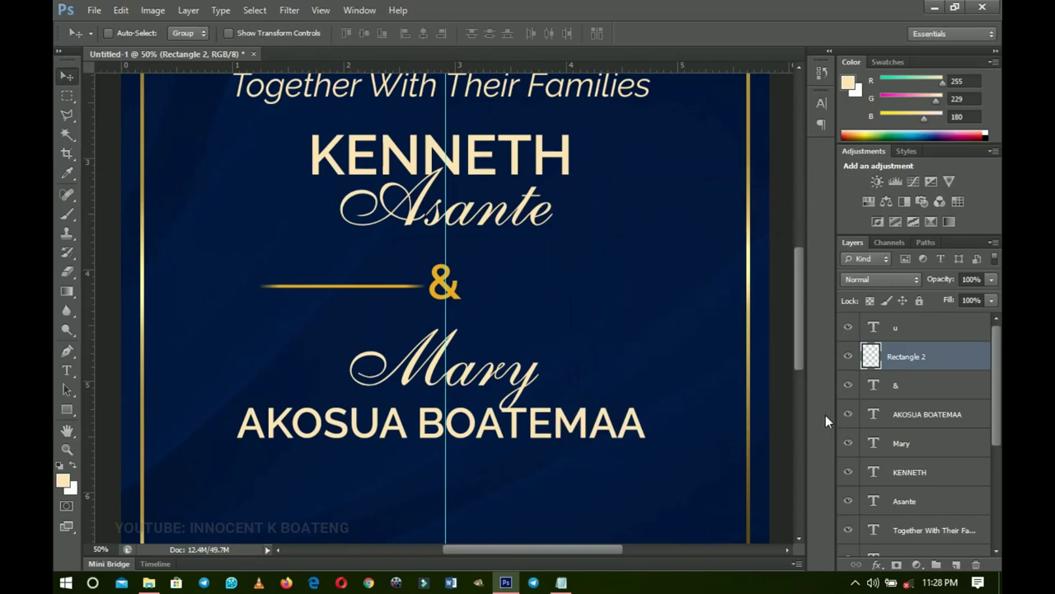
key(ctrl+j)
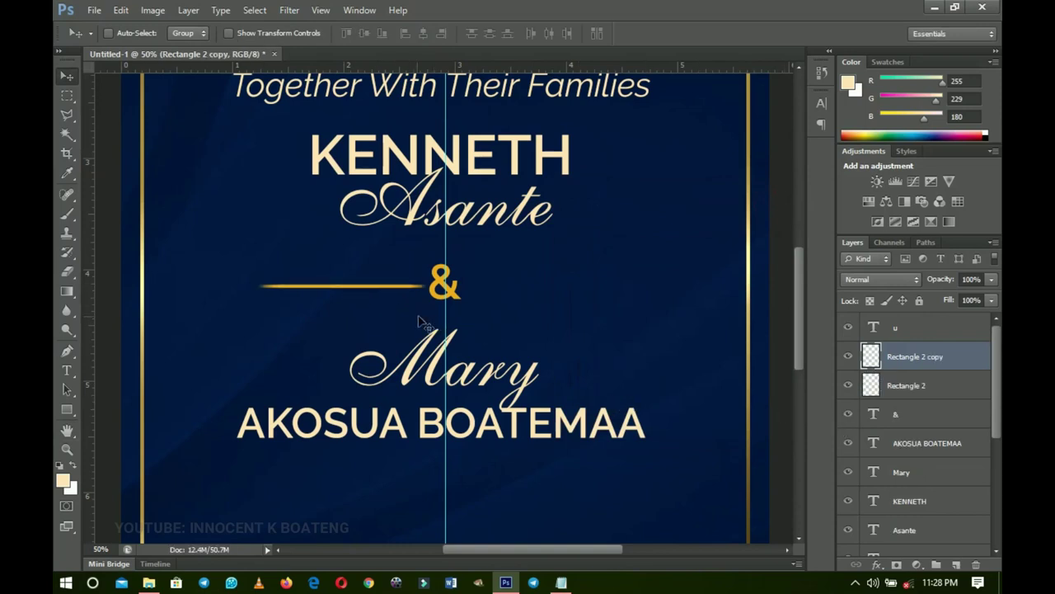
- Place the copied gold line to the right of the & and zoom out to the full card
drag(360, 294, 536, 307)
drag(533, 306, 533, 306)
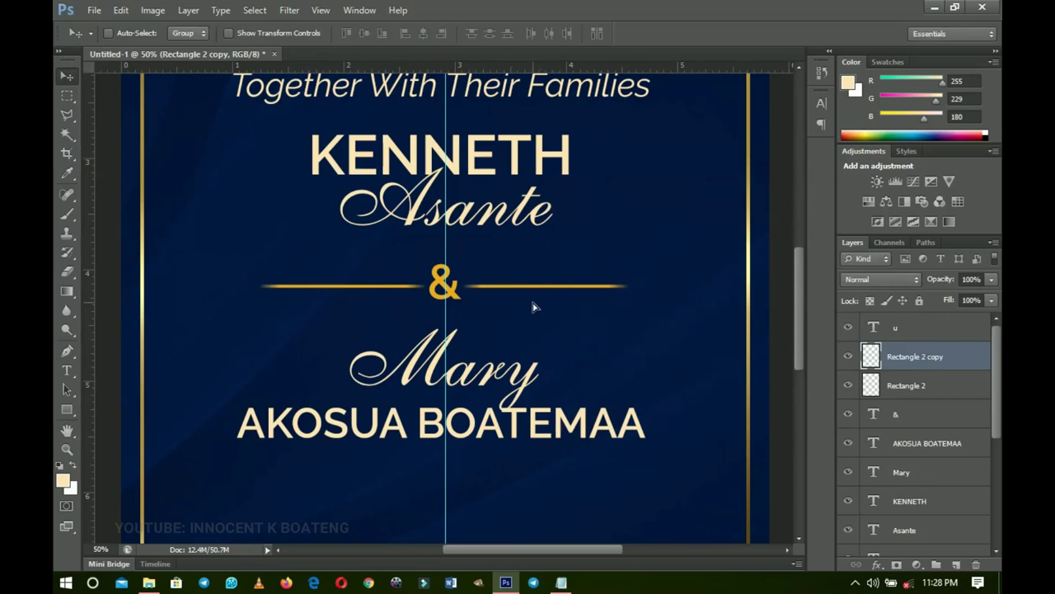
scroll(536, 330, down, 1)
key(z)
alt+click(540, 350)
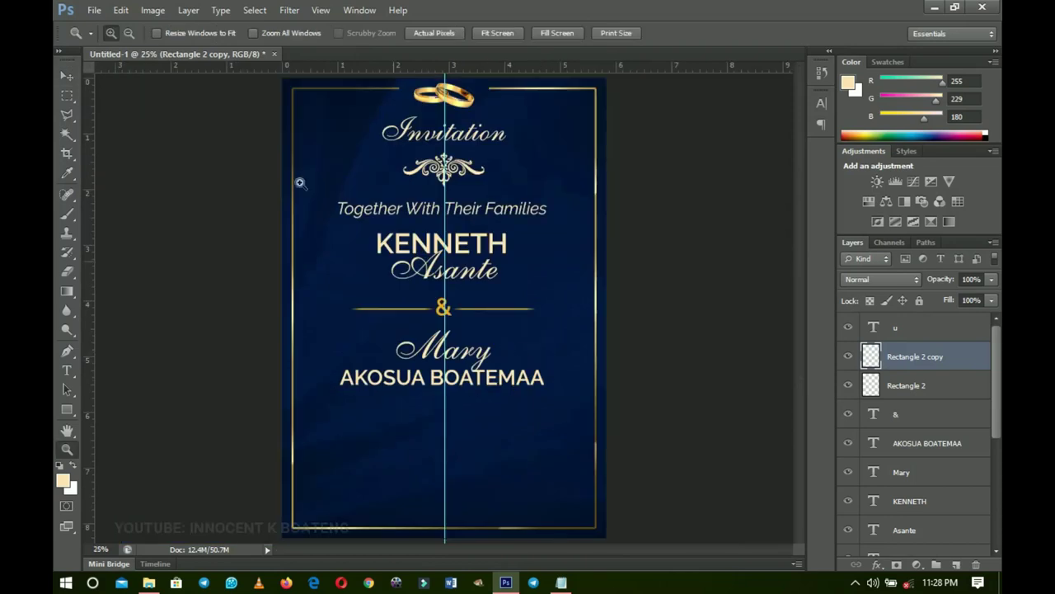
key(v)
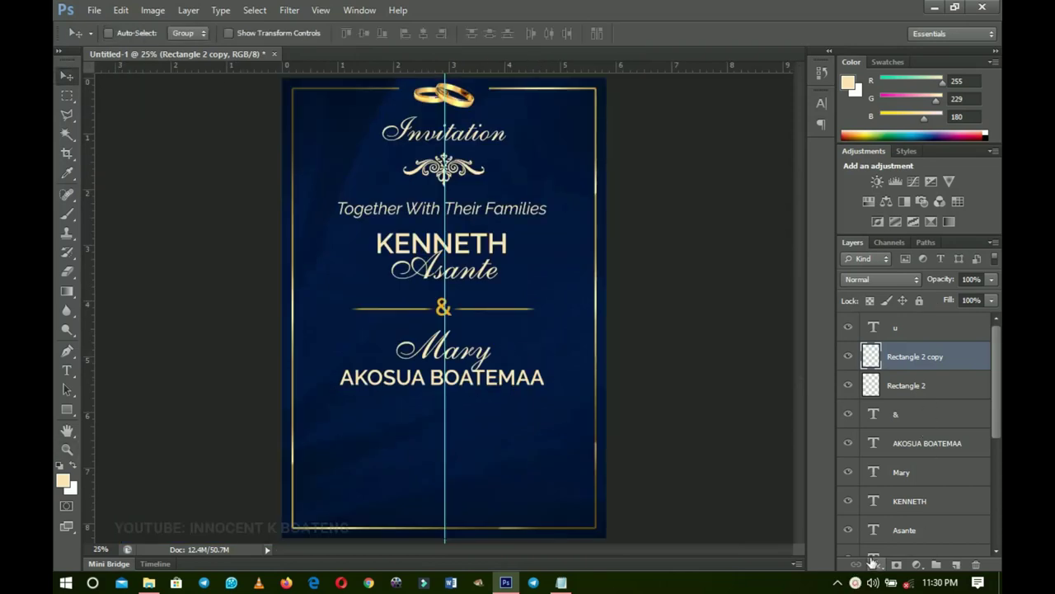
- Select the layers from the groom's surname up to the copied line and group them as Group 1
scroll(915, 495, down, 1)
click(907, 502)
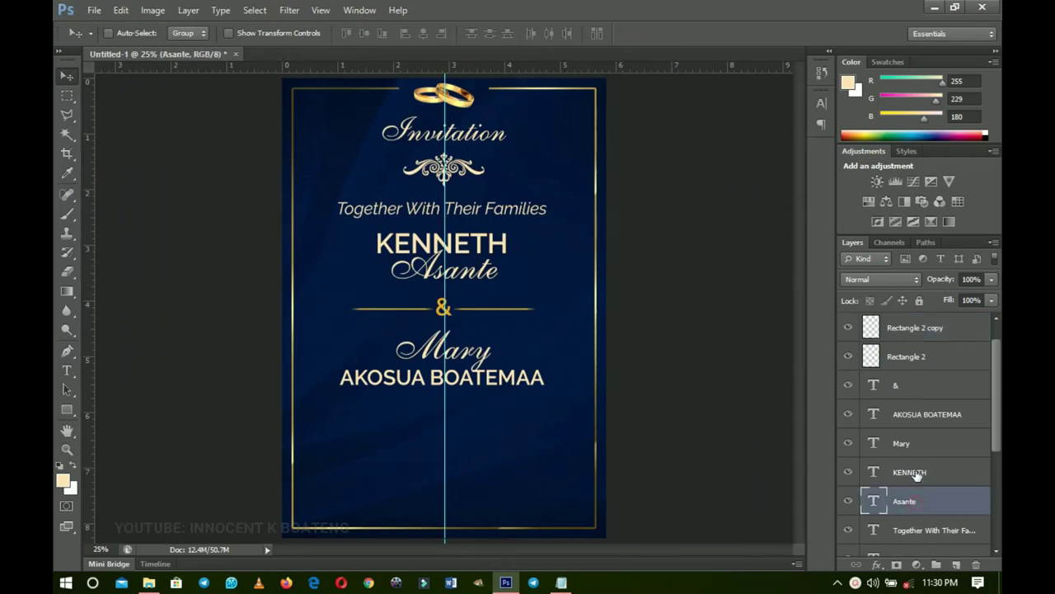
scroll(920, 399, up, 1)
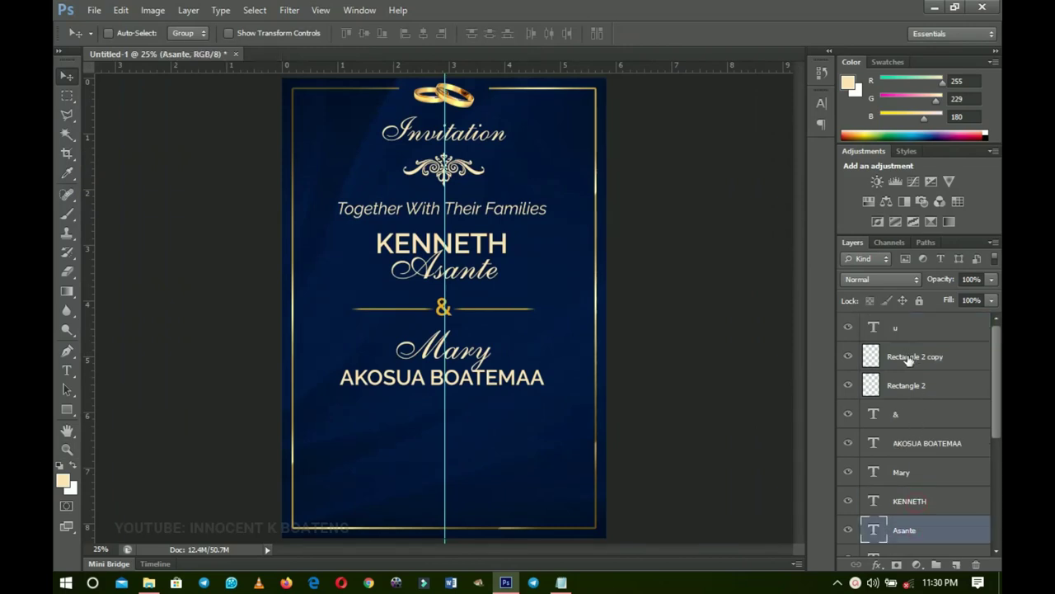
shift+click(908, 360)
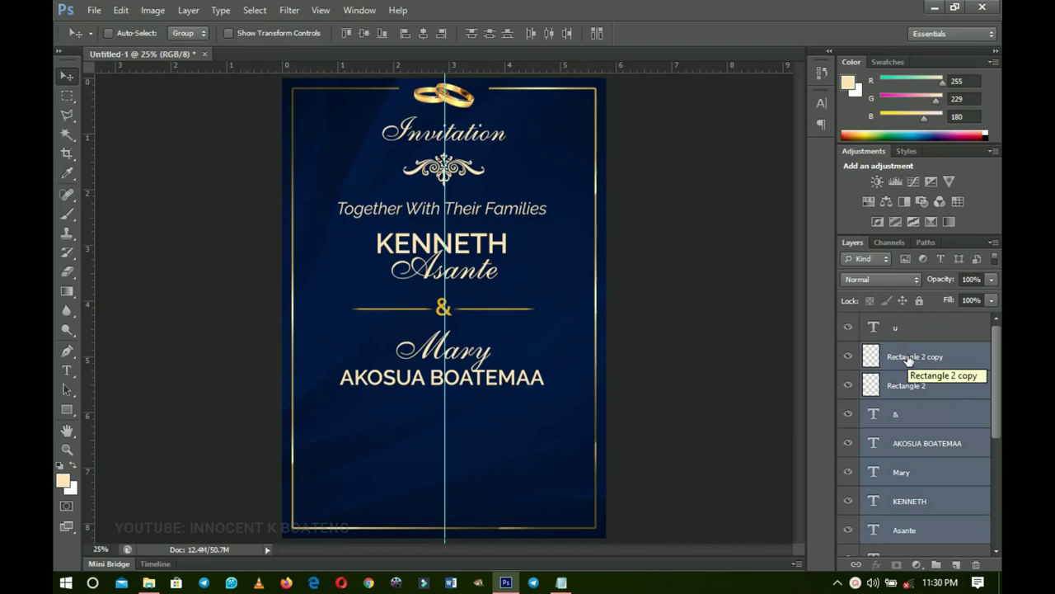
key(ctrl+g)
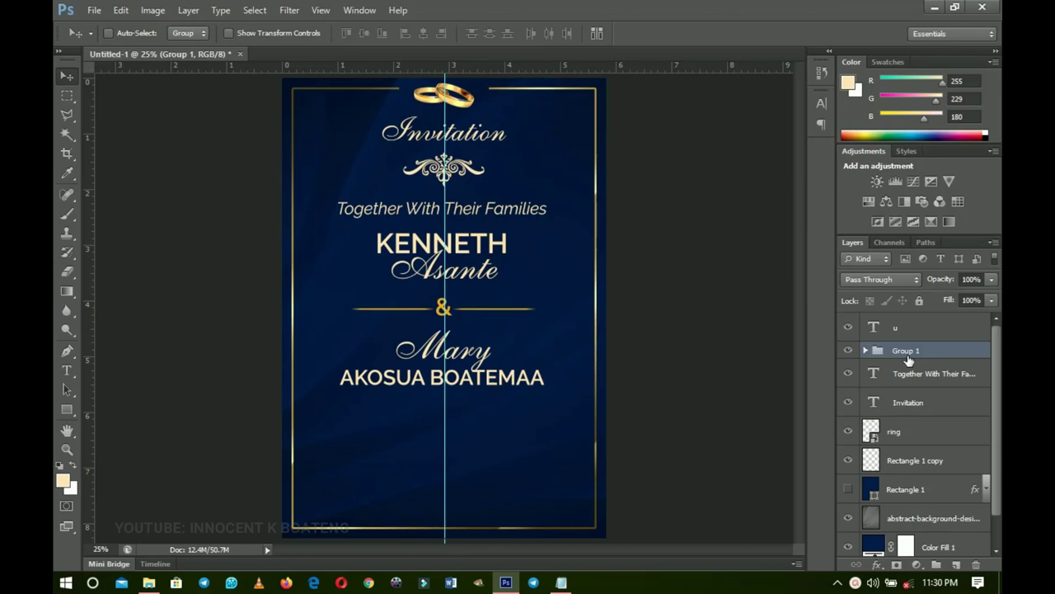
key(ctrl+t)
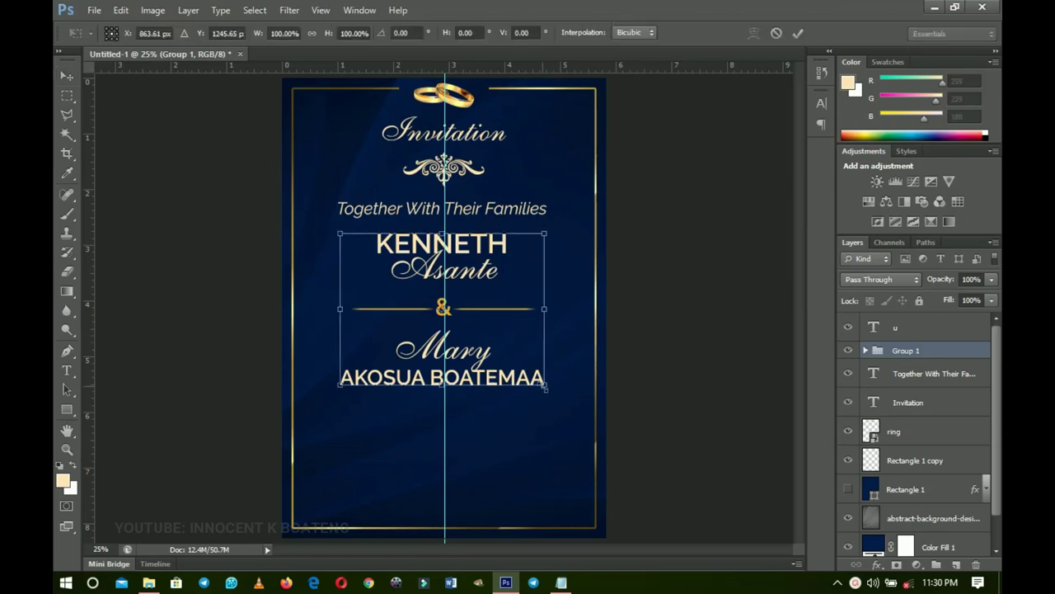
- Shrink Group 1 to about 97%, raise it slightly and centre it horizontally on the canvas
drag(545, 387, 541, 383)
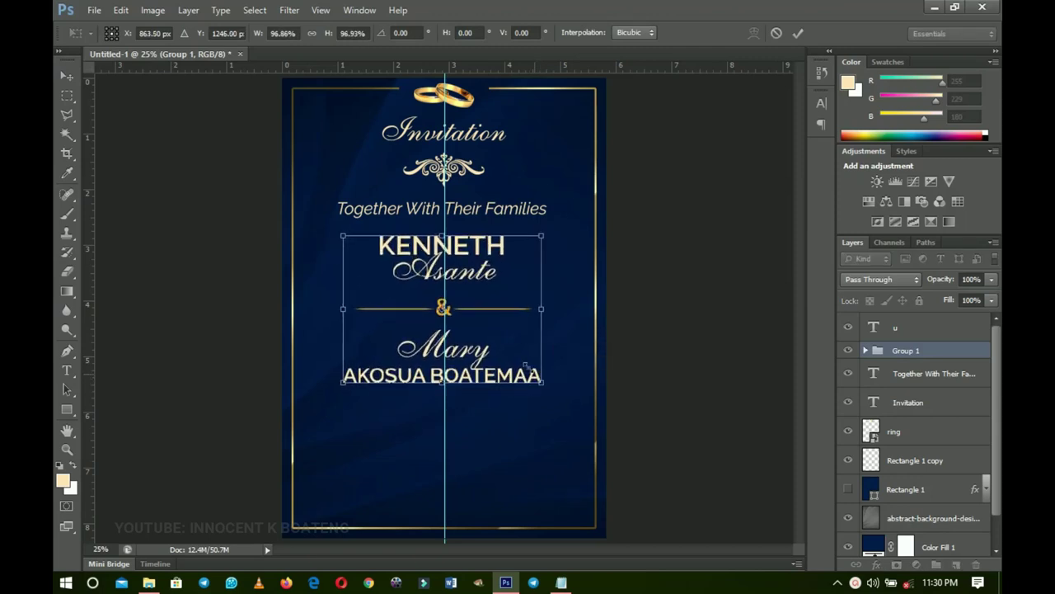
key(Return)
key(Up)
key(Up)
key(Up)
key(Up)
key(Up)
key(Up)
key(Up)
key(Up)
key(Up)
key(Up)
key(Up)
key(Up)
key(Up)
key(Up)
key(Up)
key(Up)
key(Up)
key(Up)
key(Up)
key(Up)
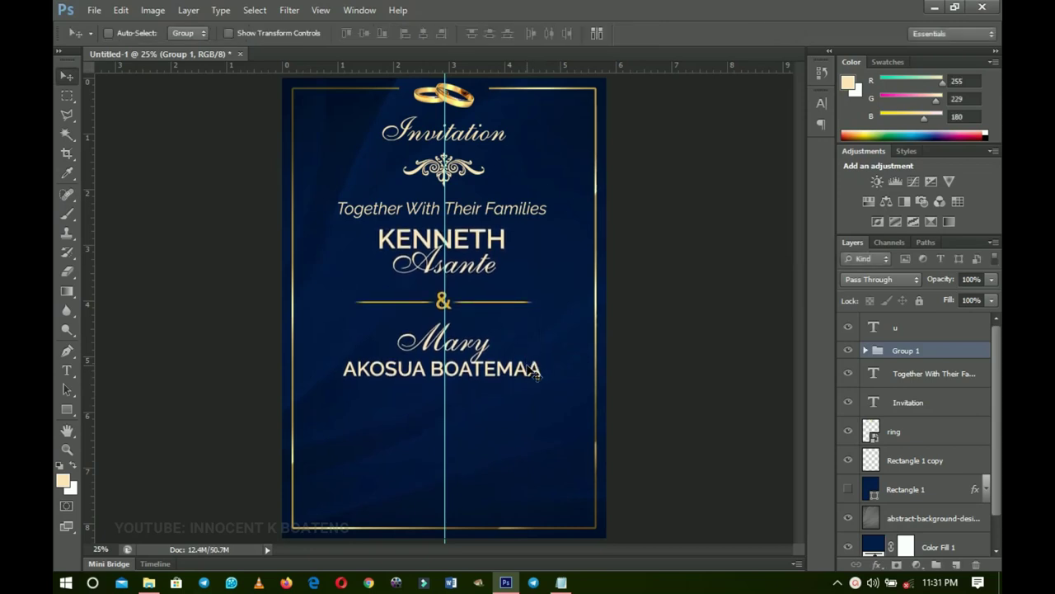
key(ctrl+a)
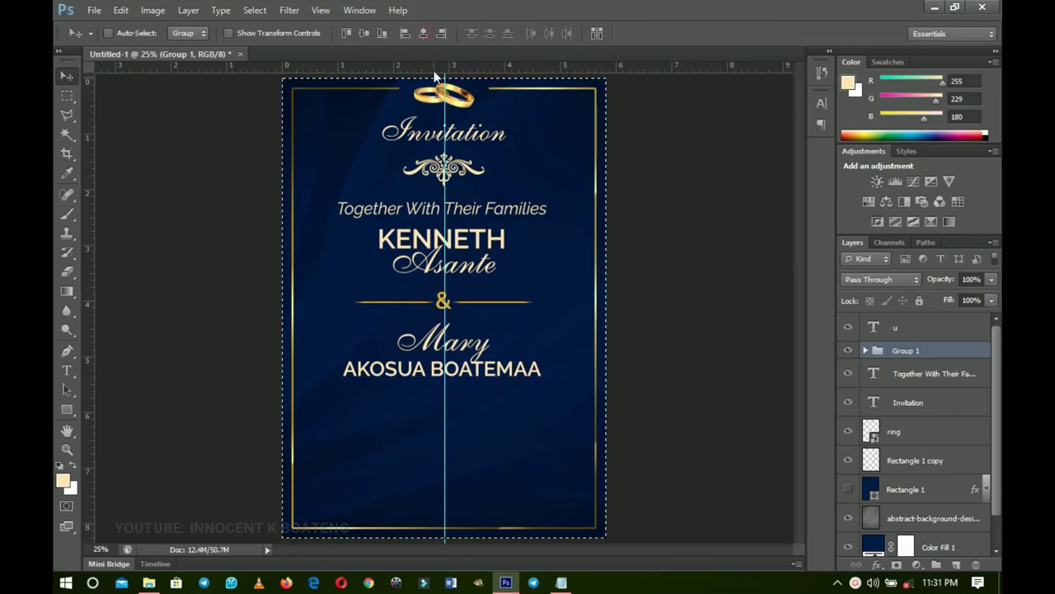
click(423, 33)
key(ctrl+d)
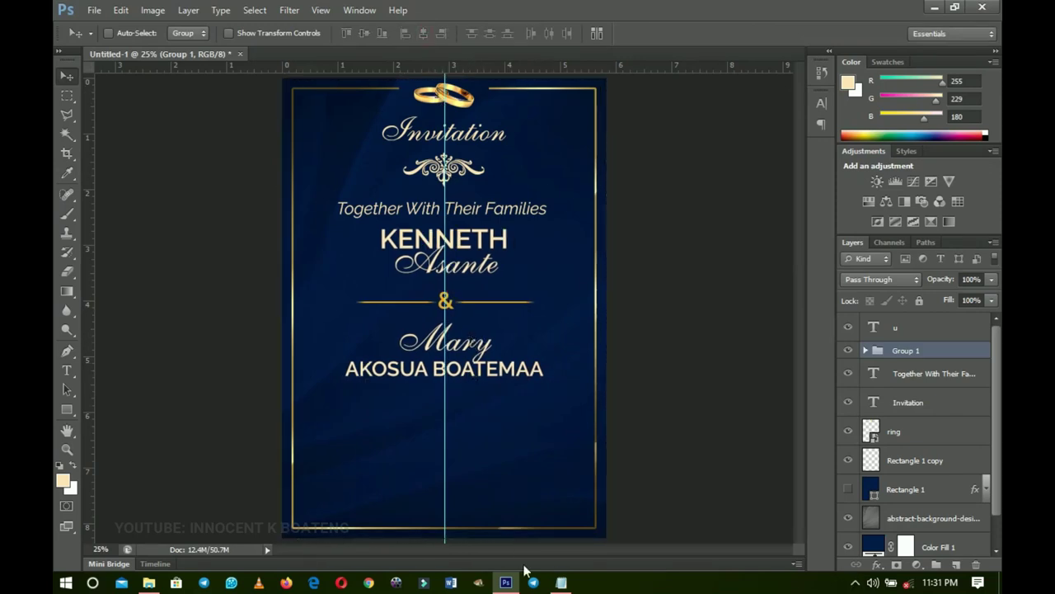
click(560, 582)
- Select the 'Request the Honor of your presence / on their WEDDING DAY' lines in Notepad, then minimize it
click(675, 297)
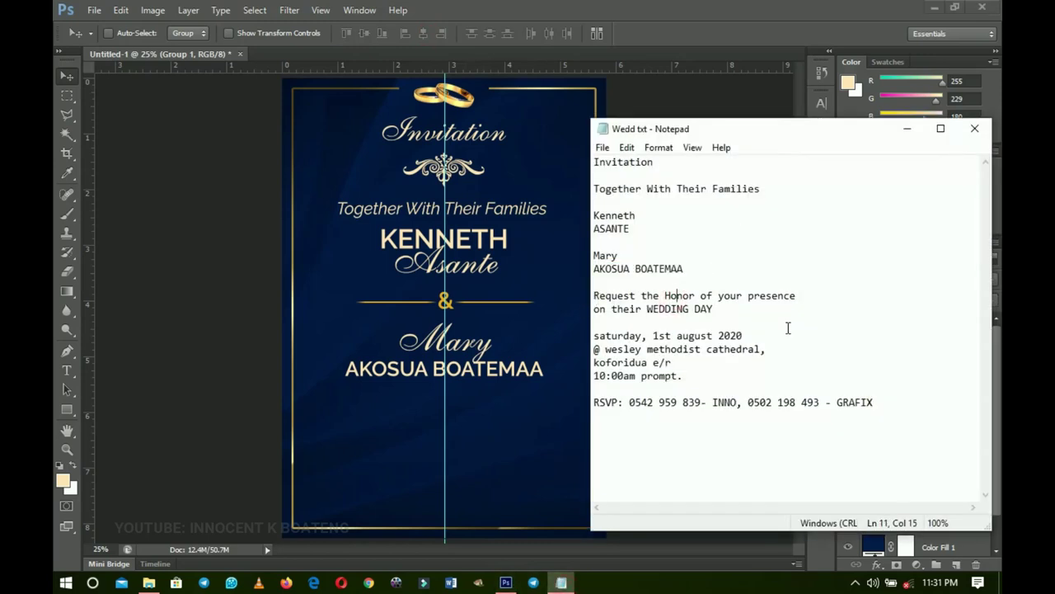
drag(595, 295, 681, 308)
click(646, 308)
drag(595, 295, 728, 308)
key(ctrl+c)
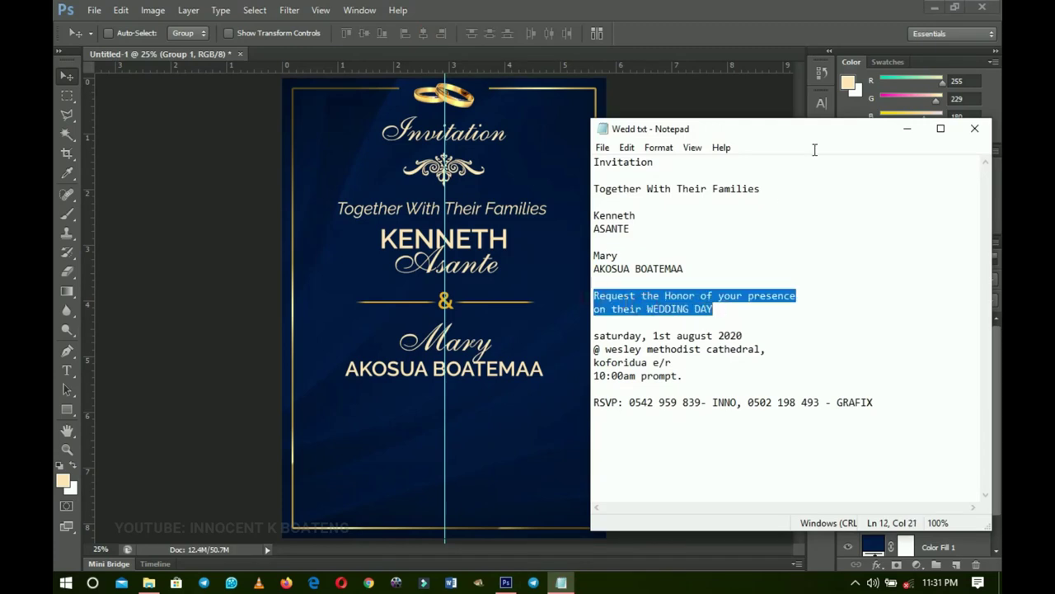
click(907, 129)
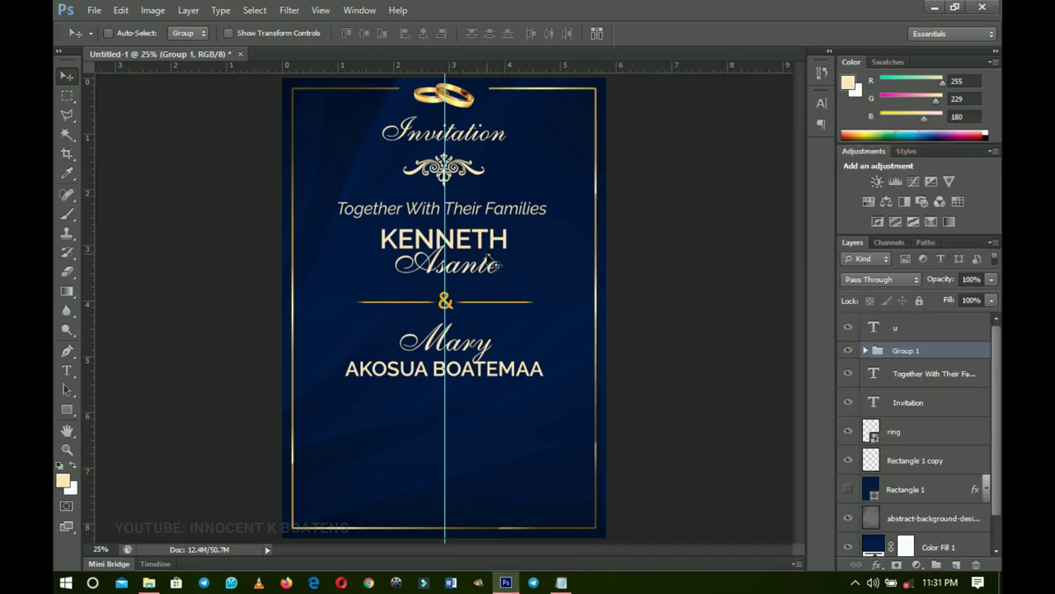
- Copy the 'Together With Their Families' text below the bride's names and paste in the Request the Honor wording
right_click(488, 210)
click(530, 235)
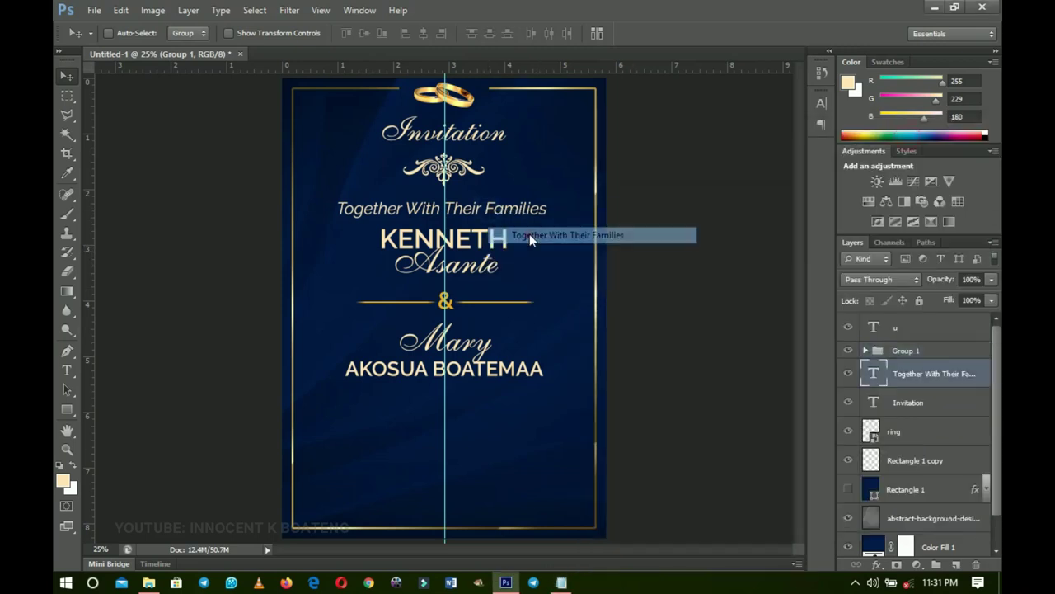
key(ctrl+j)
drag(486, 221, 491, 409)
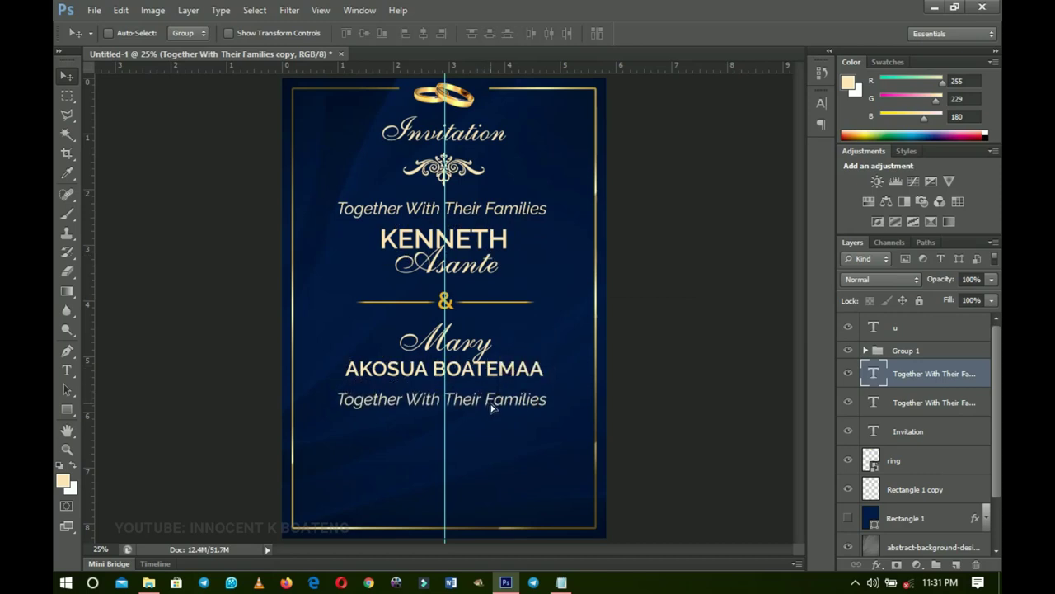
key(t)
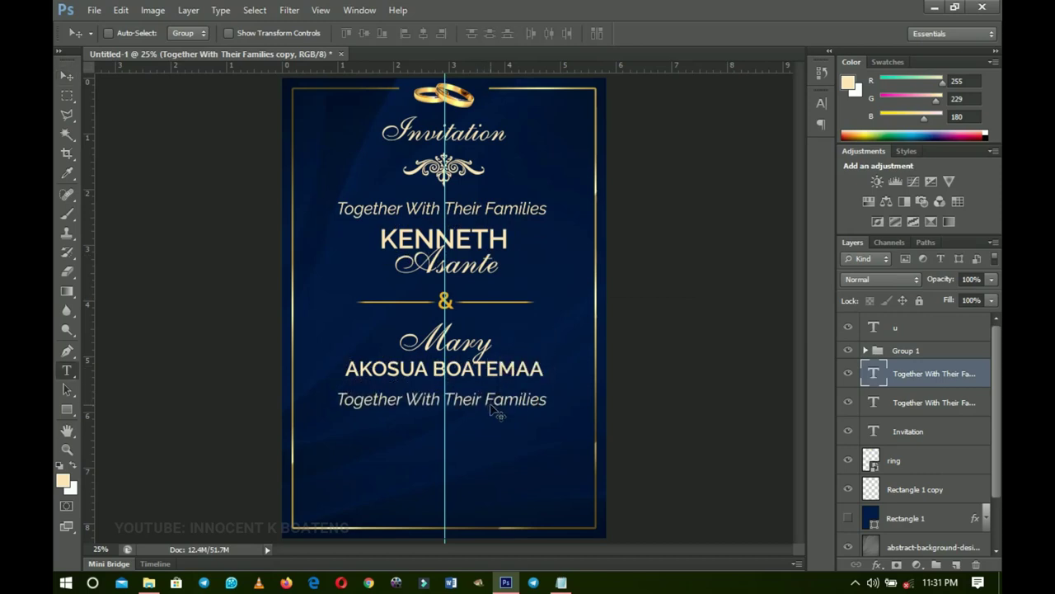
click(490, 402)
key(ctrl+a)
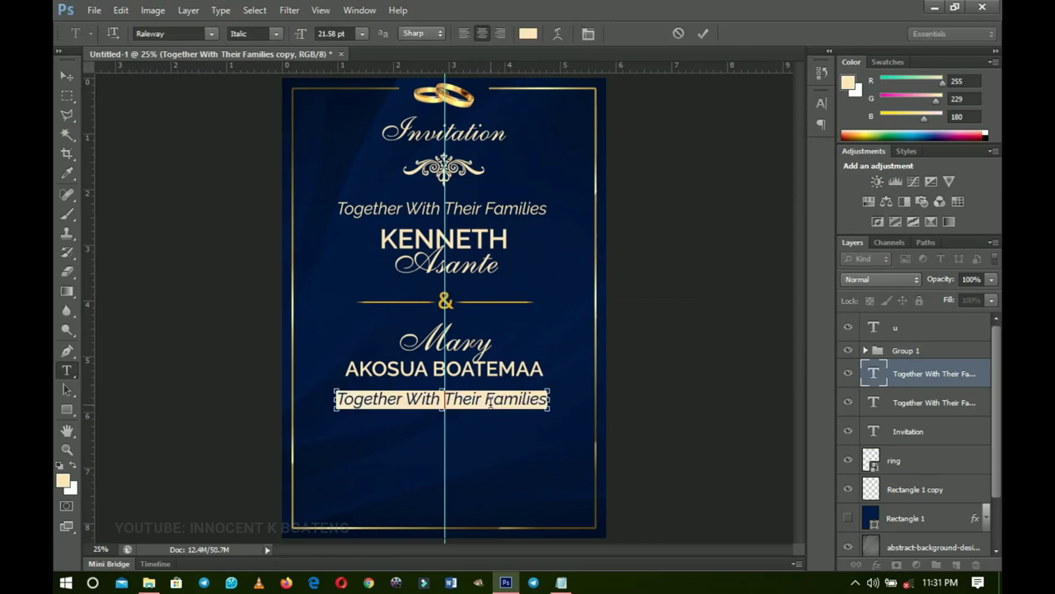
key(ctrl+v)
- Set the new text to the Akrobat font in white
key(ctrl+a)
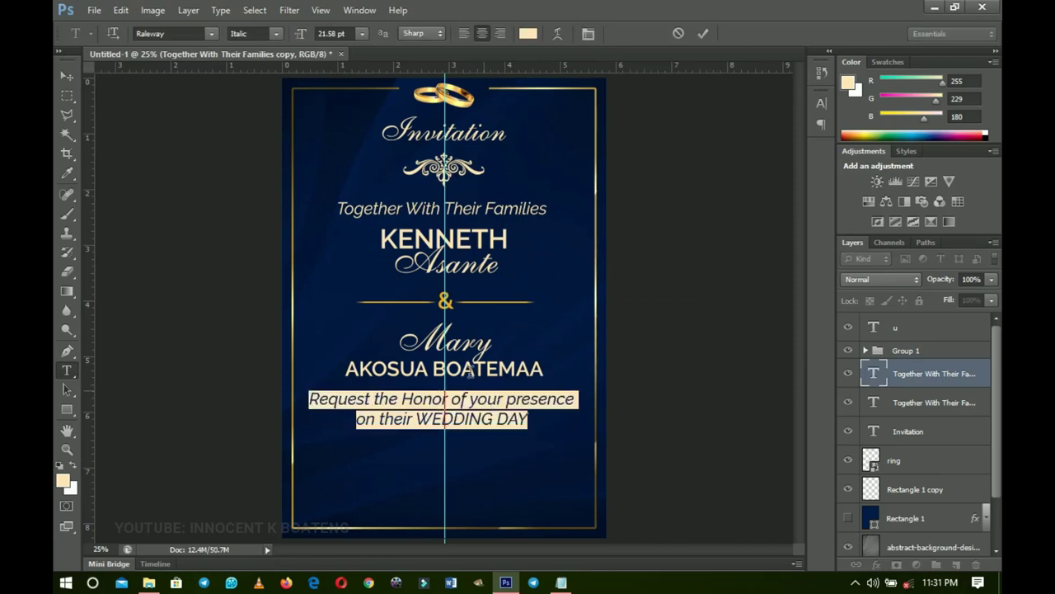
click(189, 31)
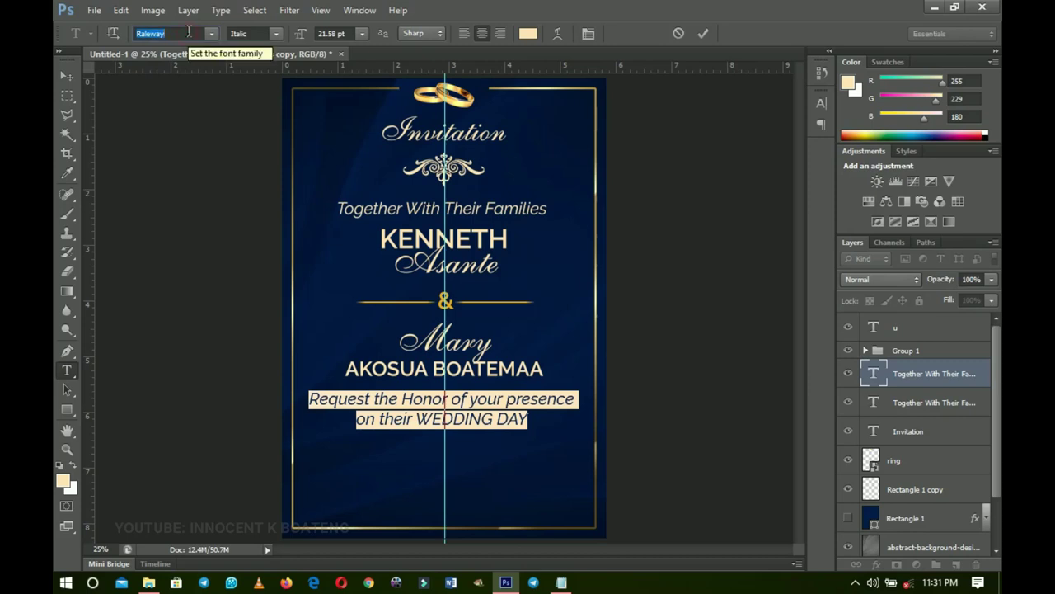
text(Akrobat)
key(Return)
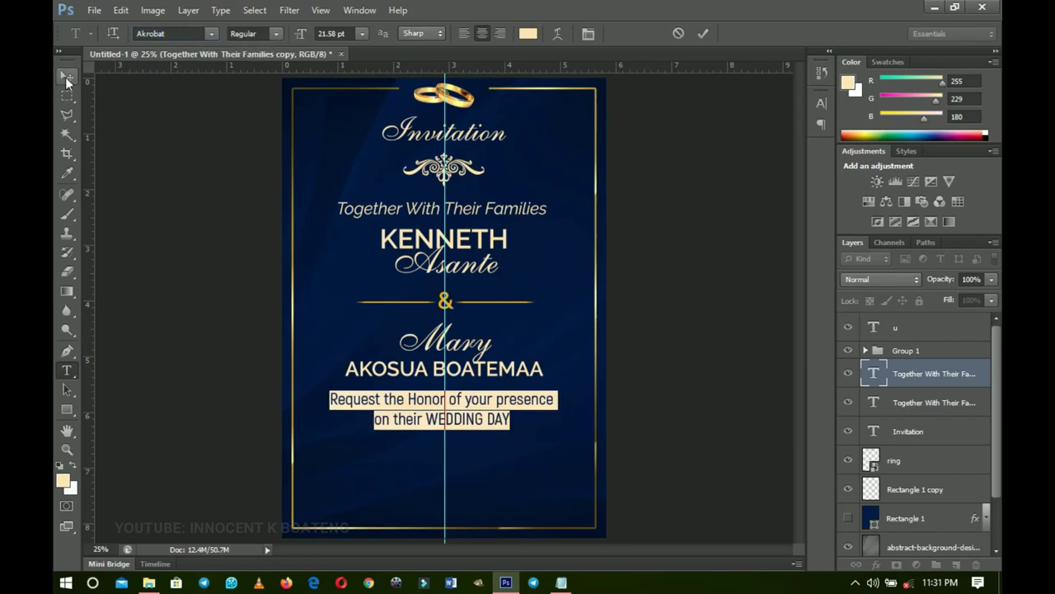
click(527, 33)
click(602, 196)
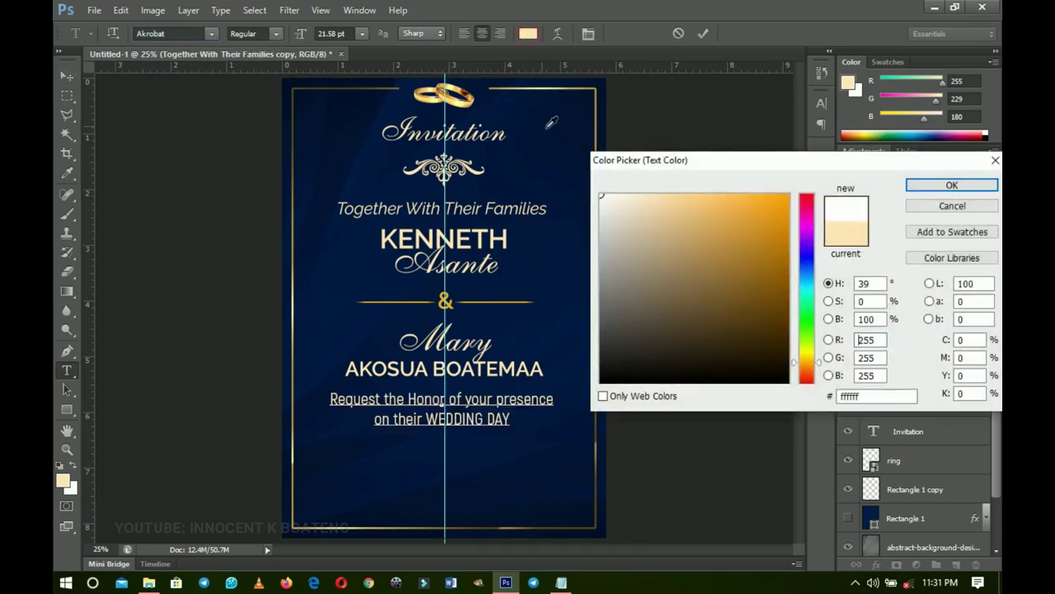
click(951, 185)
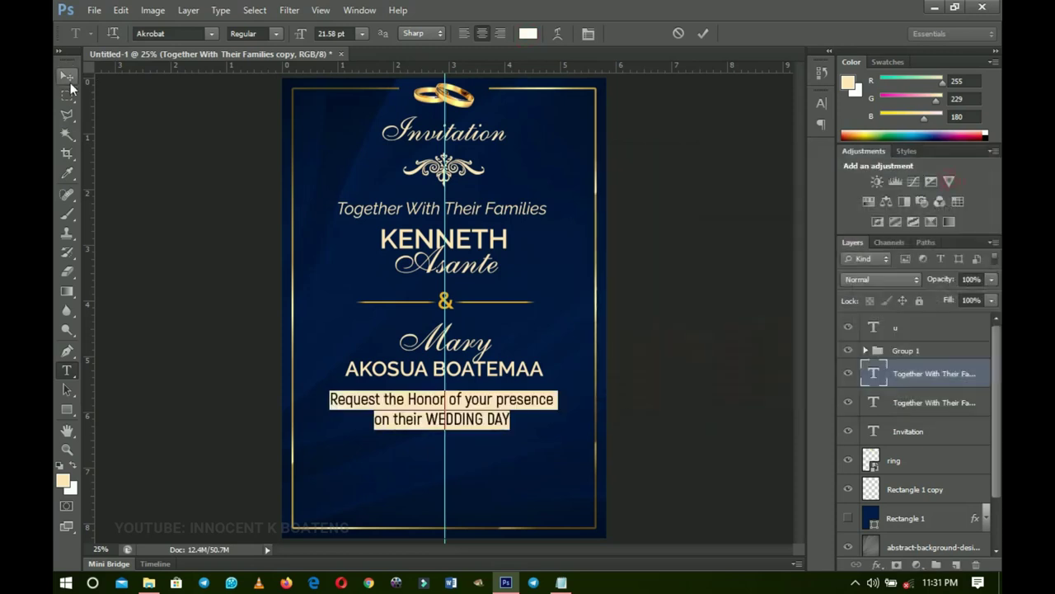
click(69, 78)
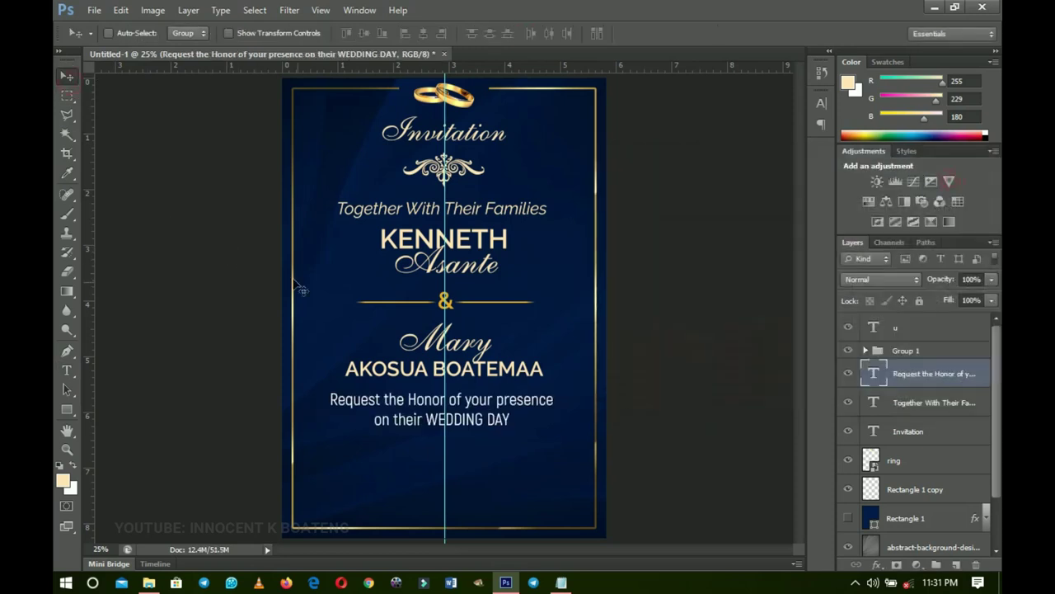
- Shrink the Request the Honor text to about 88% and centre it horizontally
key(ctrl+t)
drag(553, 428, 541, 427)
key(Return)
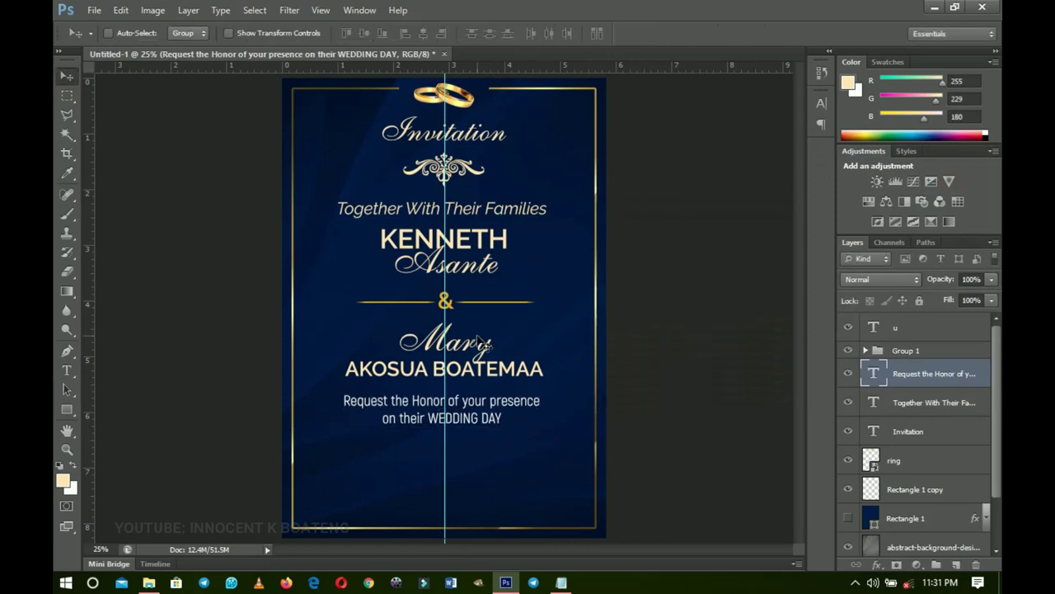
key(ctrl+a)
click(423, 33)
- Zoom in and nudge the Request the Honor text up toward the bride's names
key(ctrl+d)
key(z)
click(487, 410)
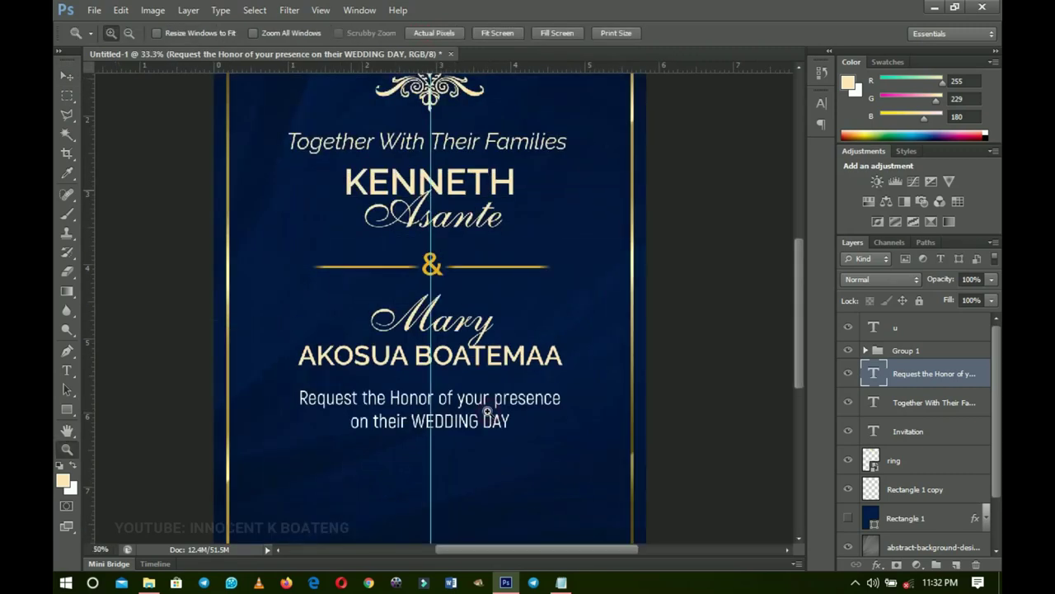
click(487, 410)
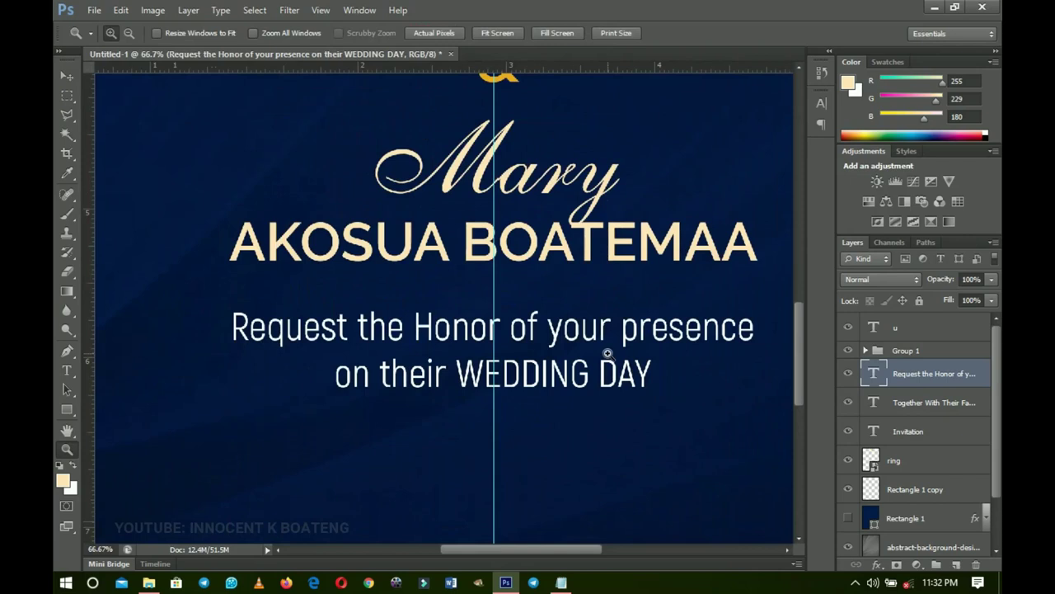
key(v)
key(Up)
key(Up)
key(Up)
key(Up)
key(Up)
key(Up)
key(Up)
key(Up)
key(Up)
key(Up)
key(Up)
key(Up)
key(Up)
key(Up)
key(Up)
key(Up)
key(Up)
key(Up)
key(Up)
key(Up)
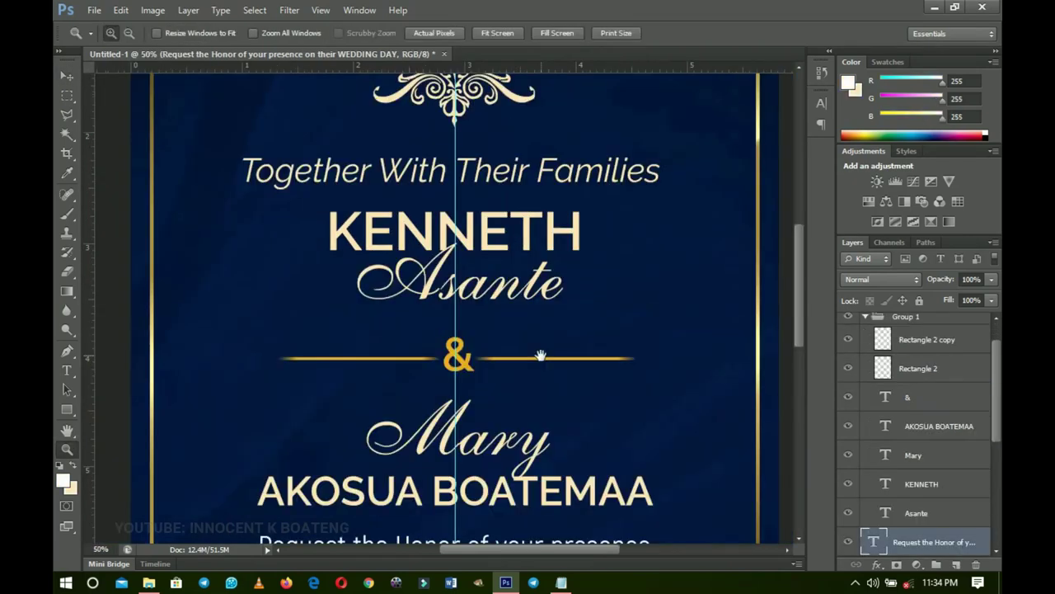
scroll(459, 393, down, 3)
scroll(516, 329, up, 3)
scroll(516, 330, down, 1)
scroll(516, 330, down, 1)
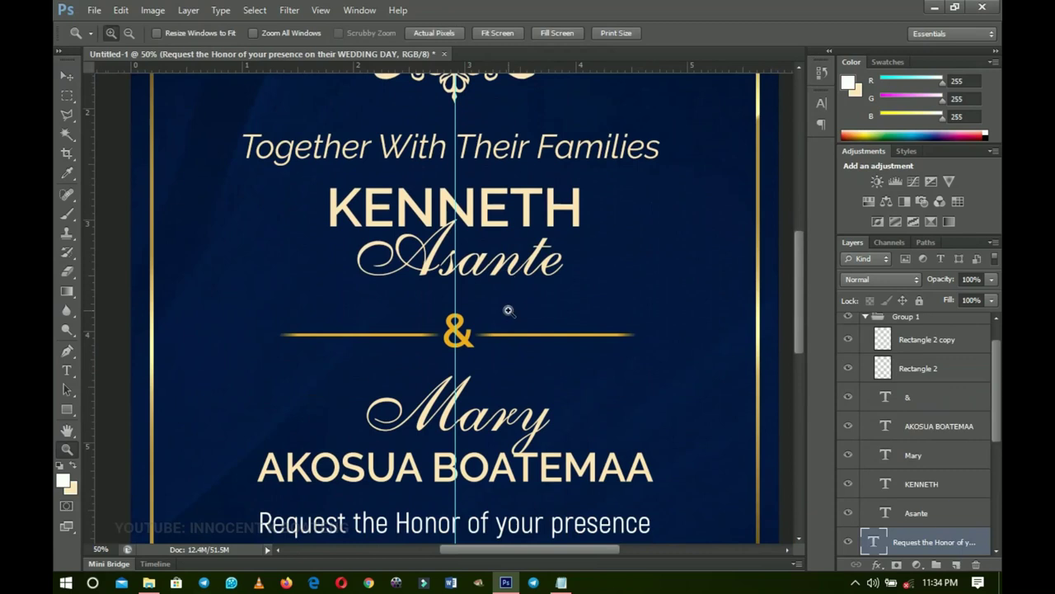
- Delete the letters after K in the KENNETH name text and set it in ALS Script
ctrl+click(509, 254)
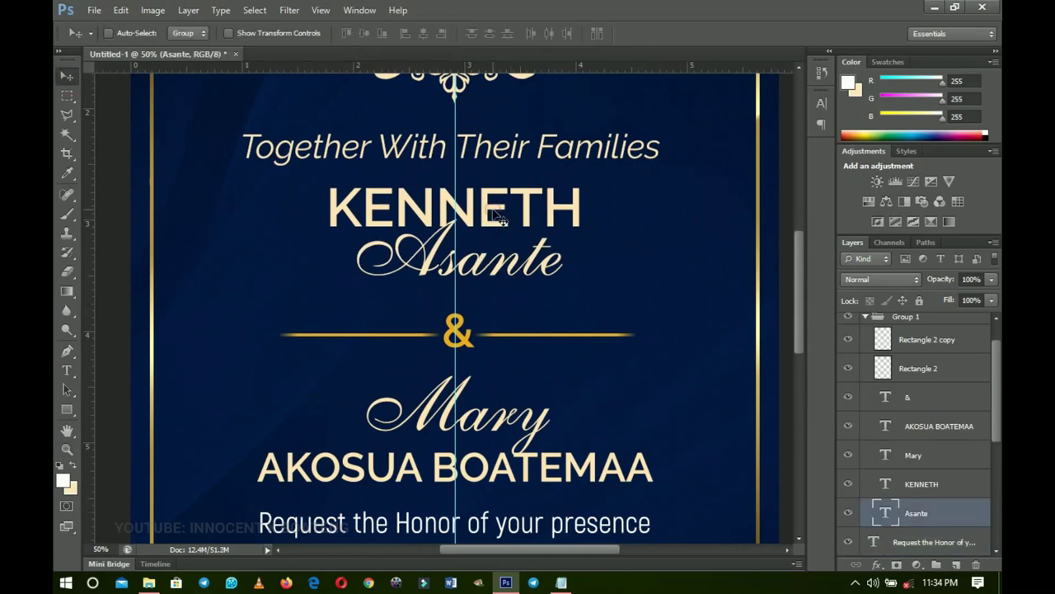
key(t)
drag(371, 205, 578, 205)
key(BackSpace)
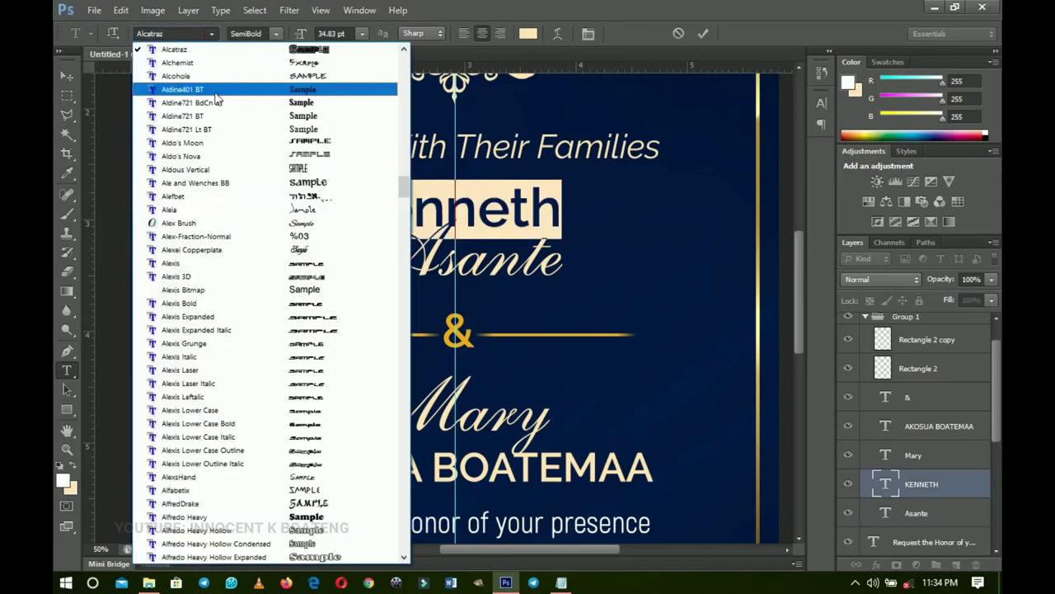
click(175, 33)
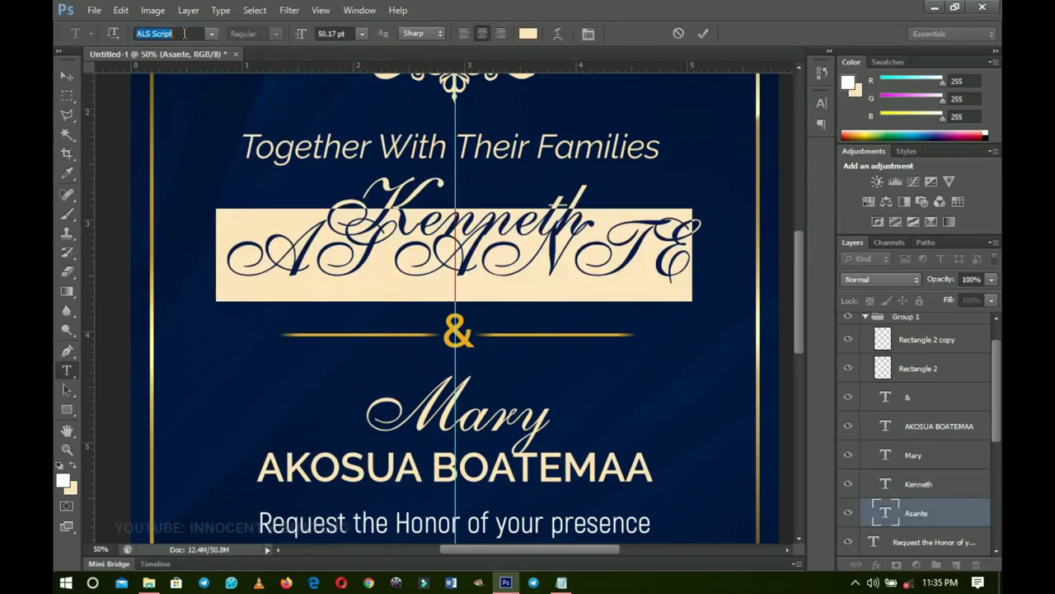
key(Escape)
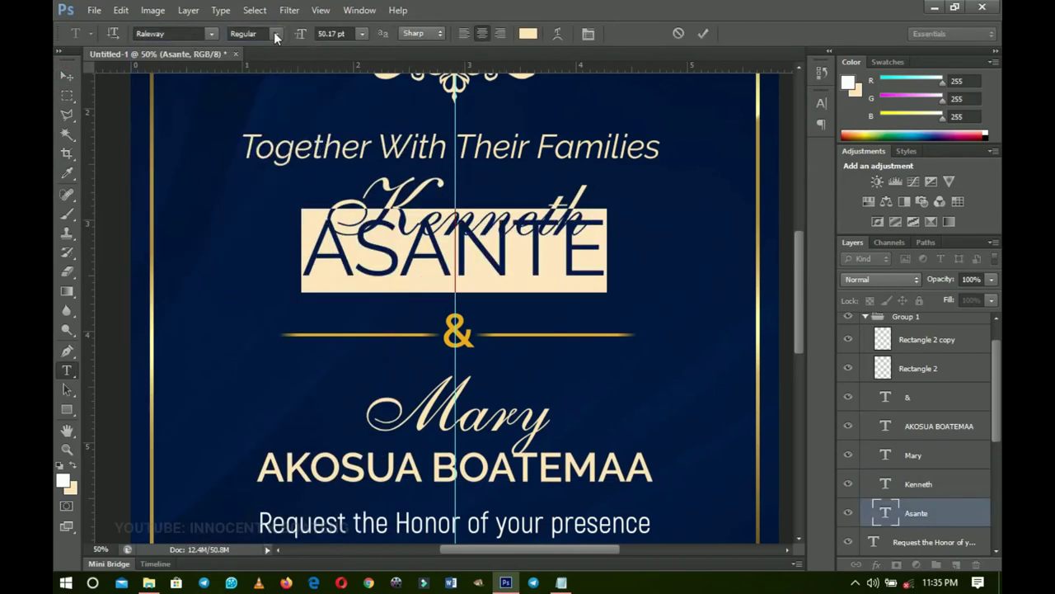
key(Escape)
key(v)
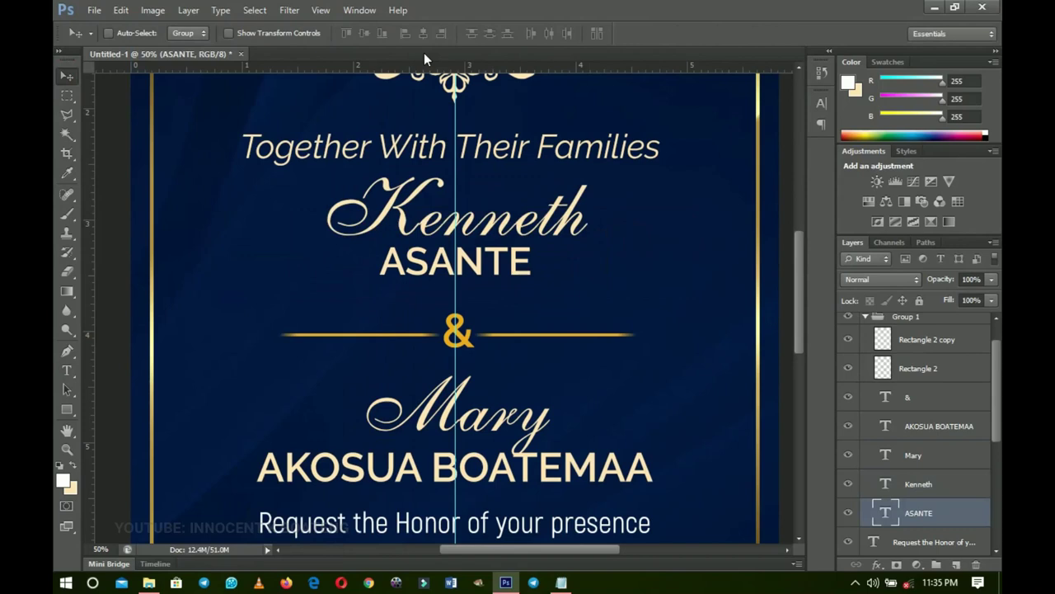
- Make the Kenneth name text white (ffffff)
key(ctrl+0)
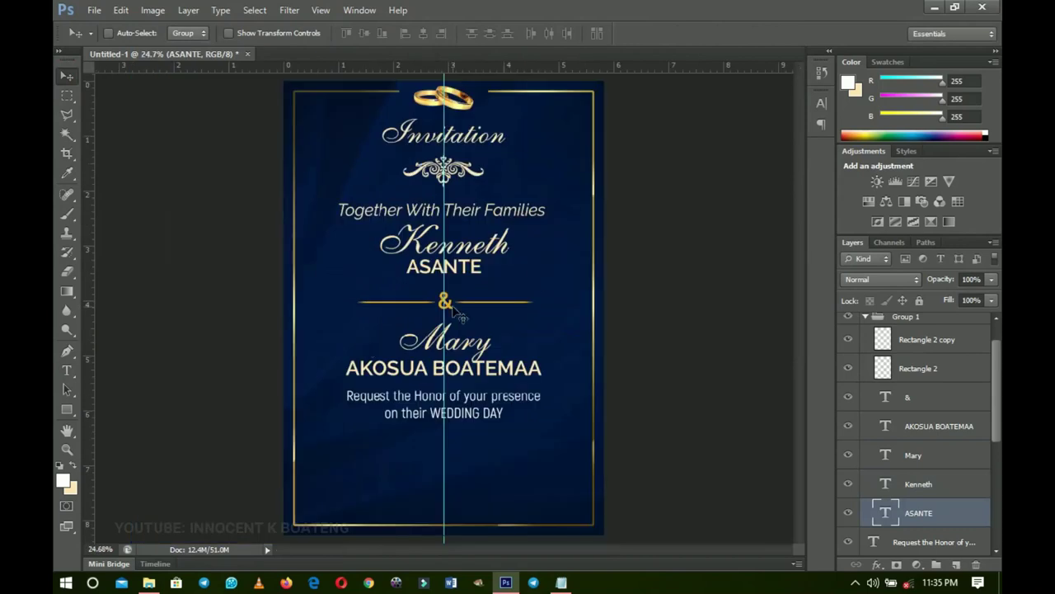
key(t)
click(464, 246)
double_click(465, 246)
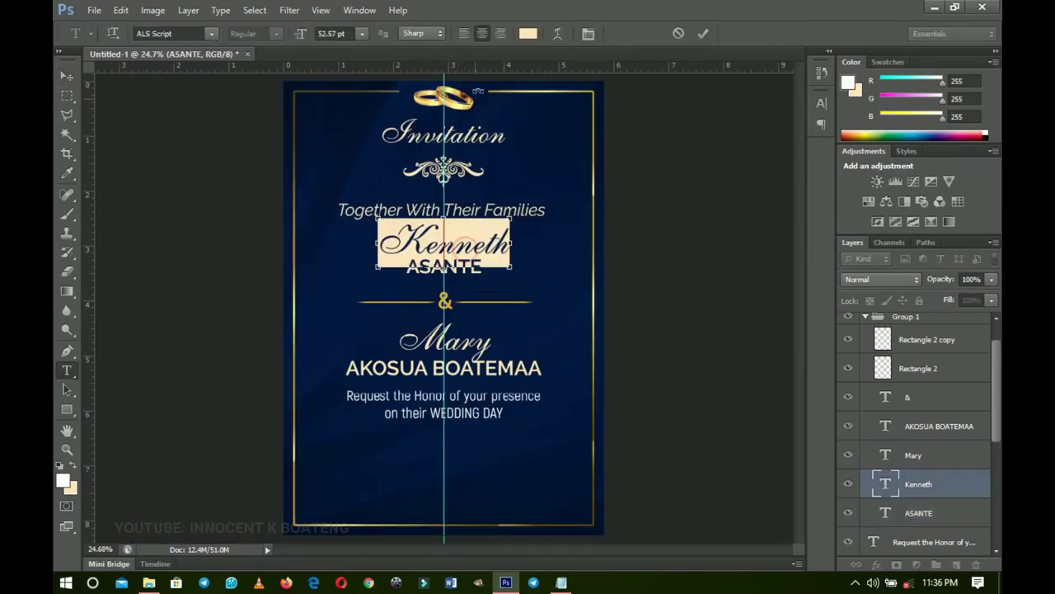
click(529, 34)
drag(716, 264, 600, 194)
click(952, 185)
click(67, 75)
- Make the Mary name text white as well
key(t)
click(429, 336)
key(ctrl+a)
click(528, 34)
click(601, 194)
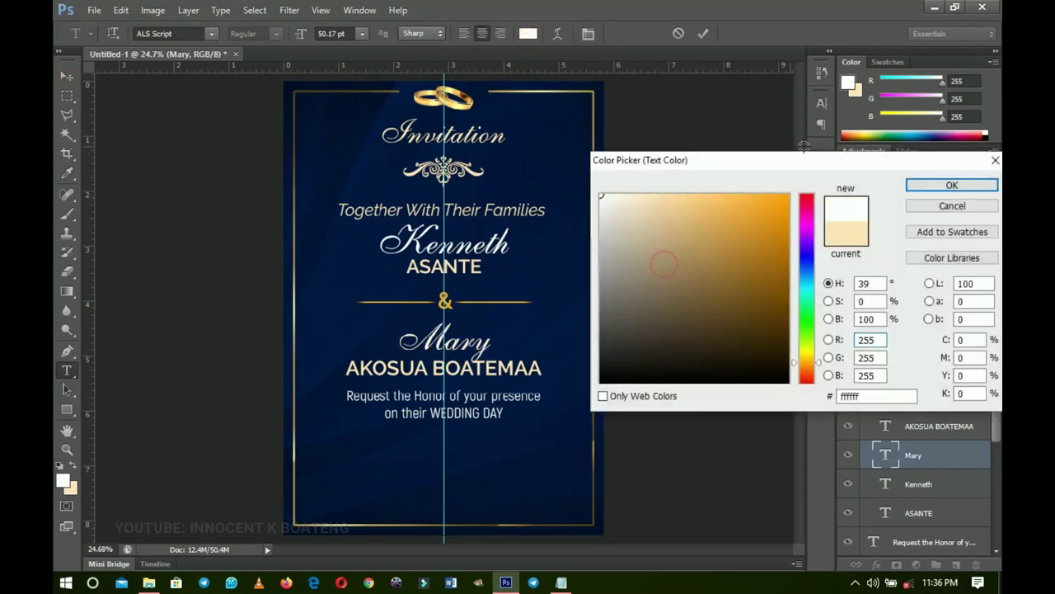
click(947, 185)
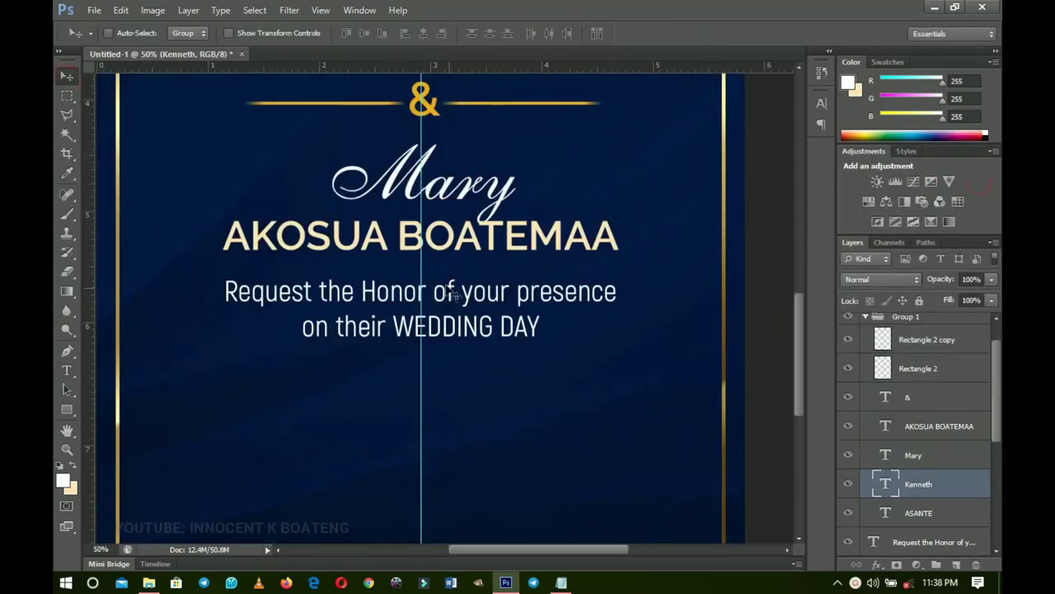
- Nudge the wedding-day request text layer up slightly
scroll(452, 294, up, 1)
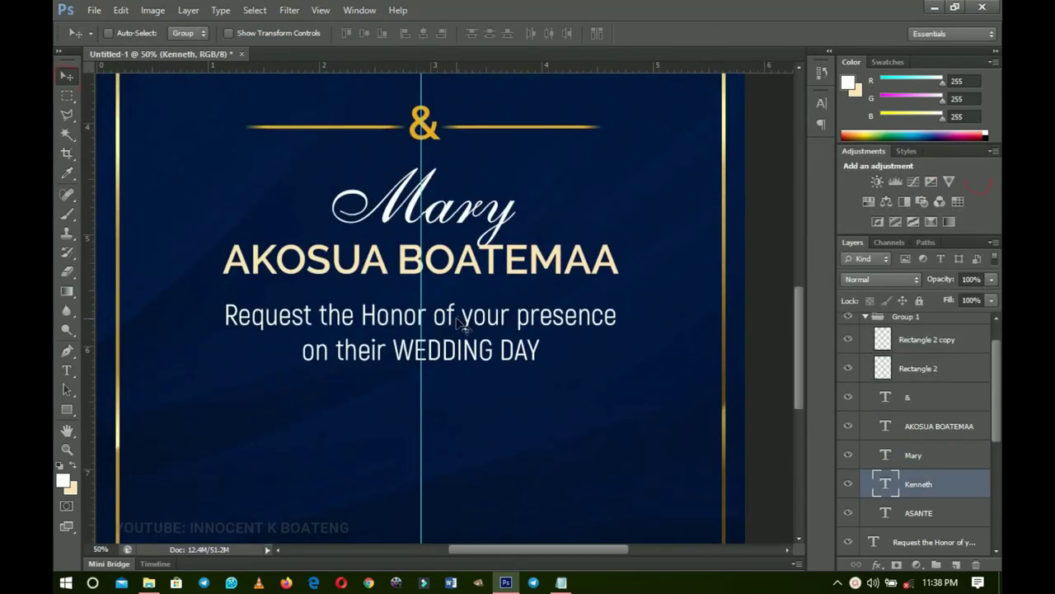
right_click(457, 320)
click(524, 346)
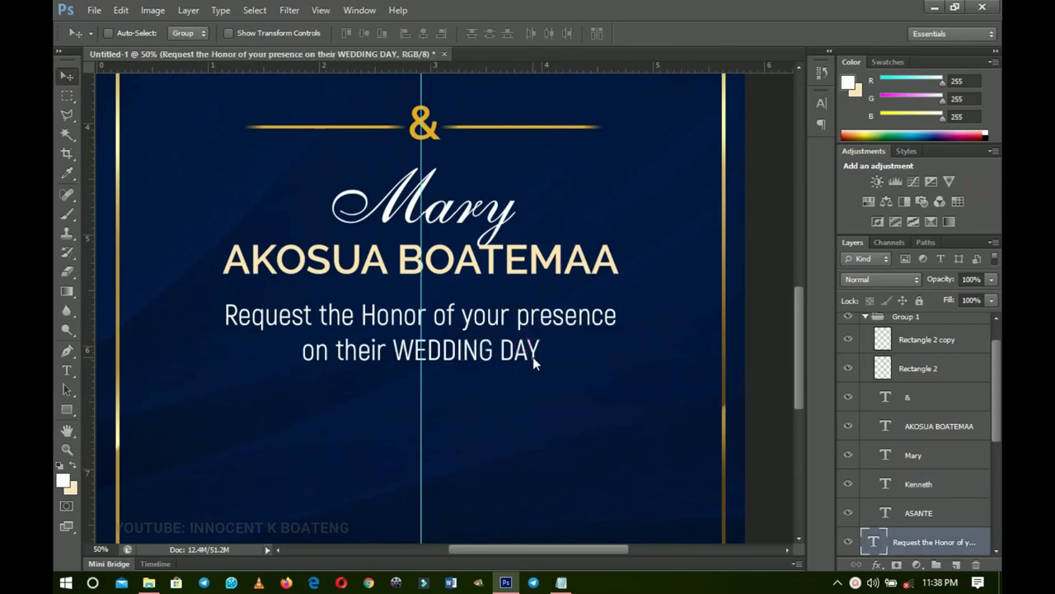
key(shift+Up)
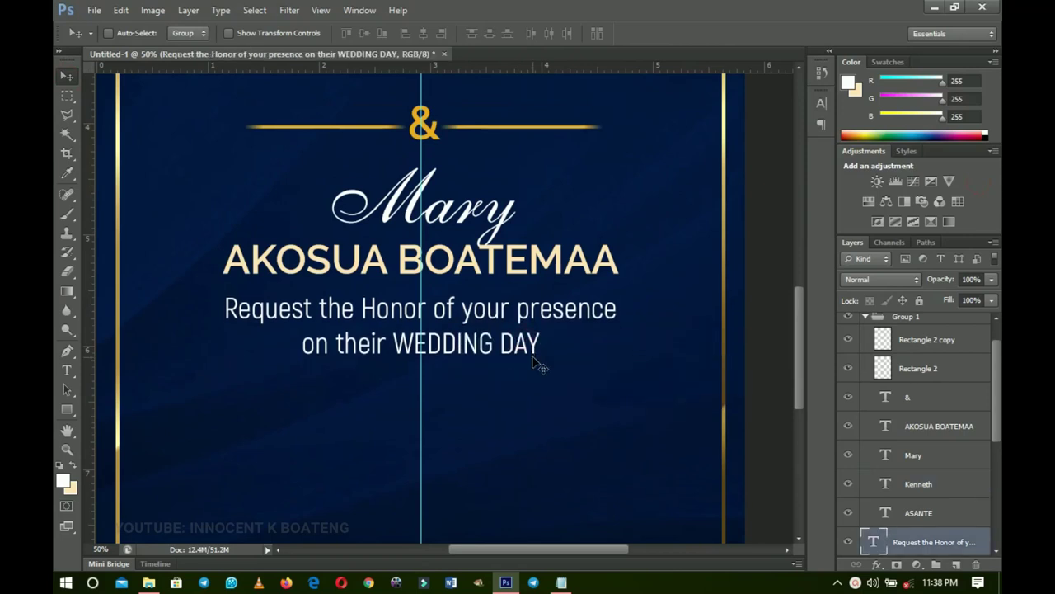
alt+click(537, 365)
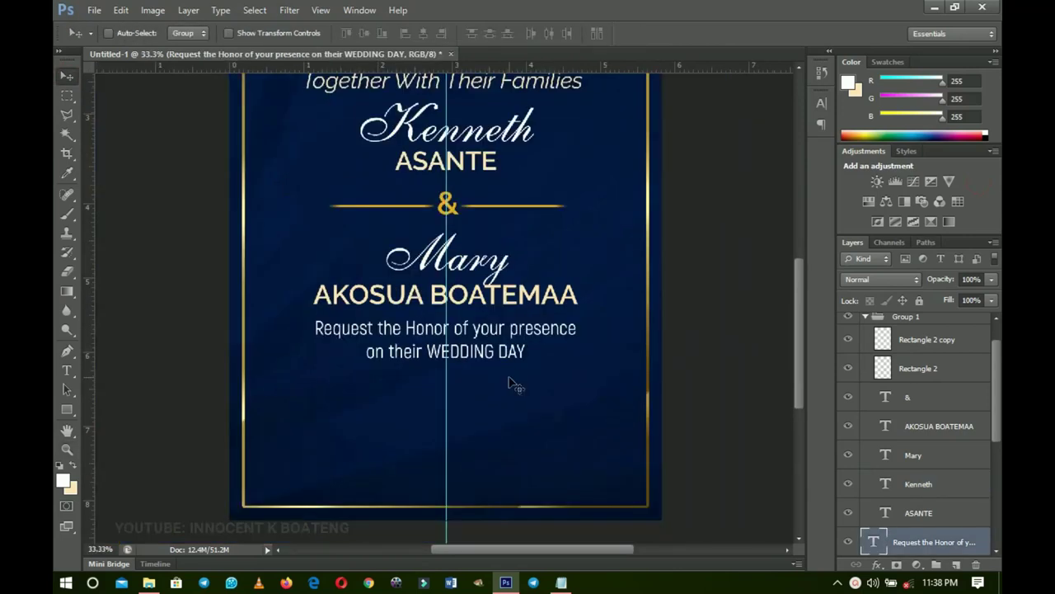
drag(537, 414, 538, 373)
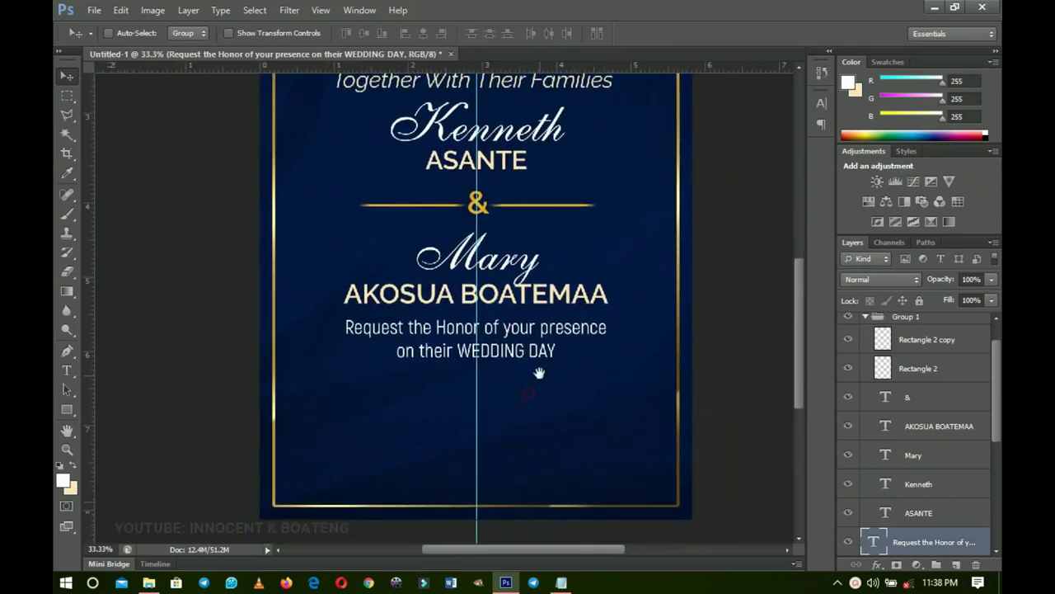
scroll(549, 415, up, 3)
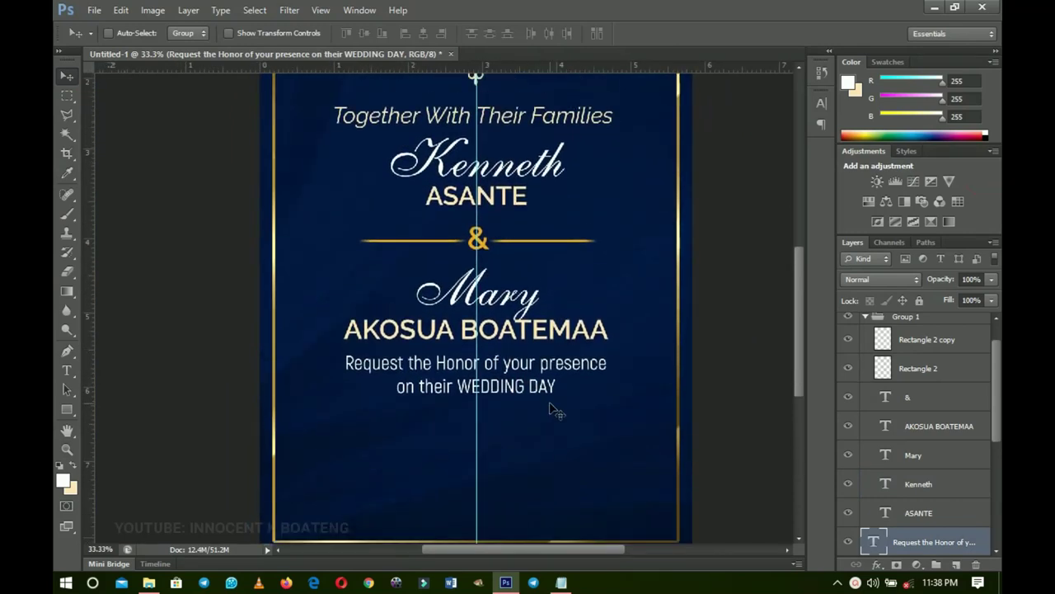
right_click(526, 377)
click(545, 379)
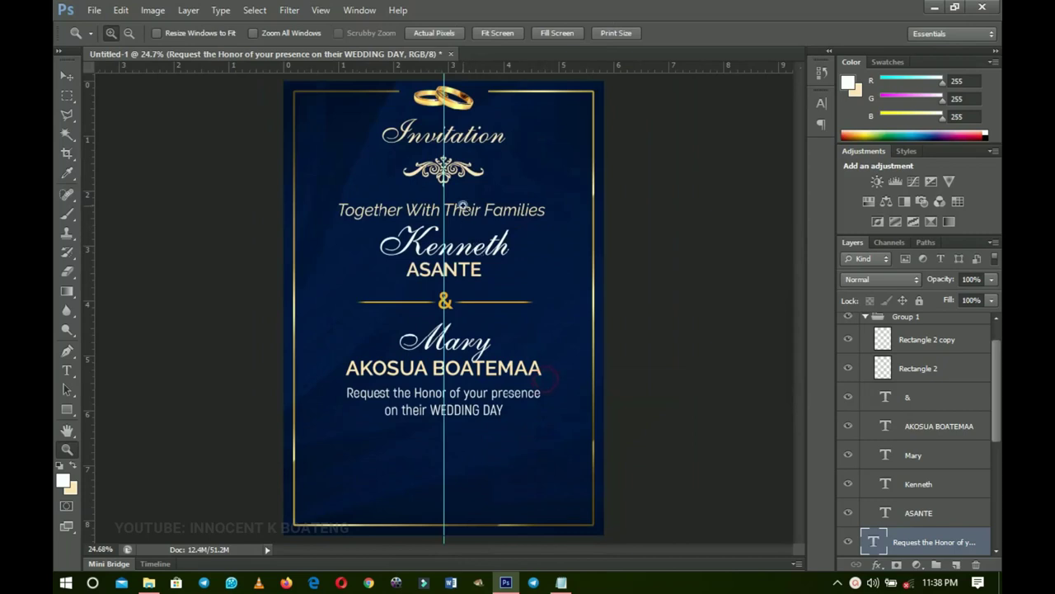
- Duplicate ornament layer u and move the copy below the WEDDING DAY line
key(v)
right_click(454, 165)
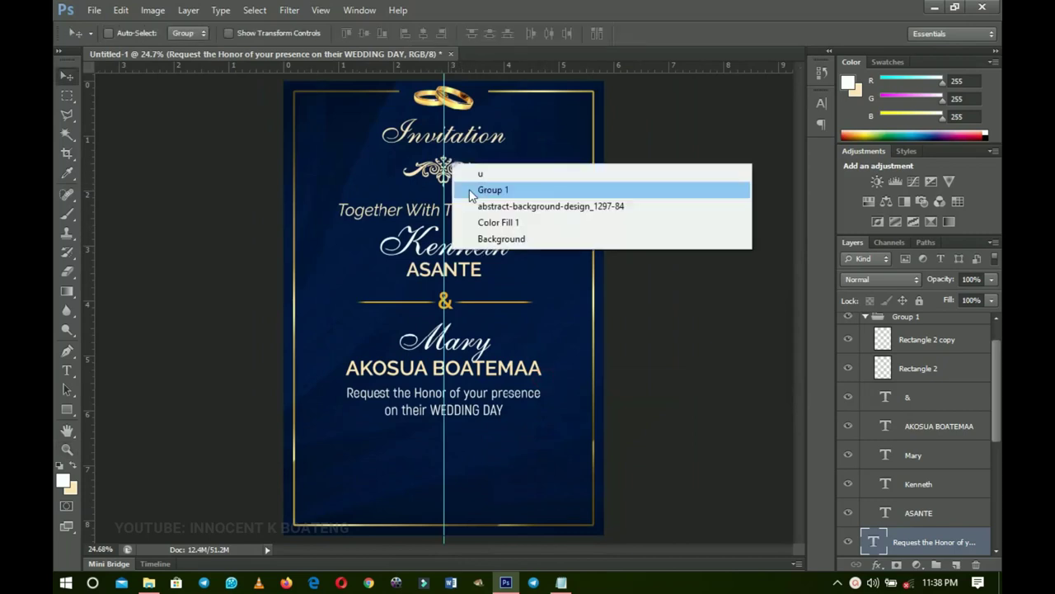
click(483, 178)
key(ctrl+j)
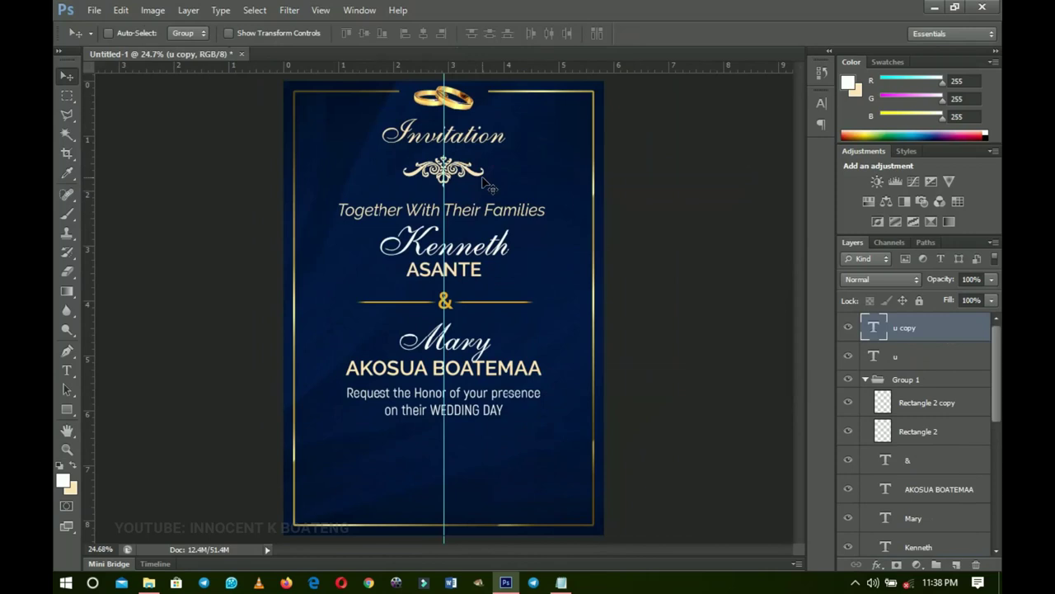
drag(459, 178, 474, 453)
key(ctrl+t)
key(Return)
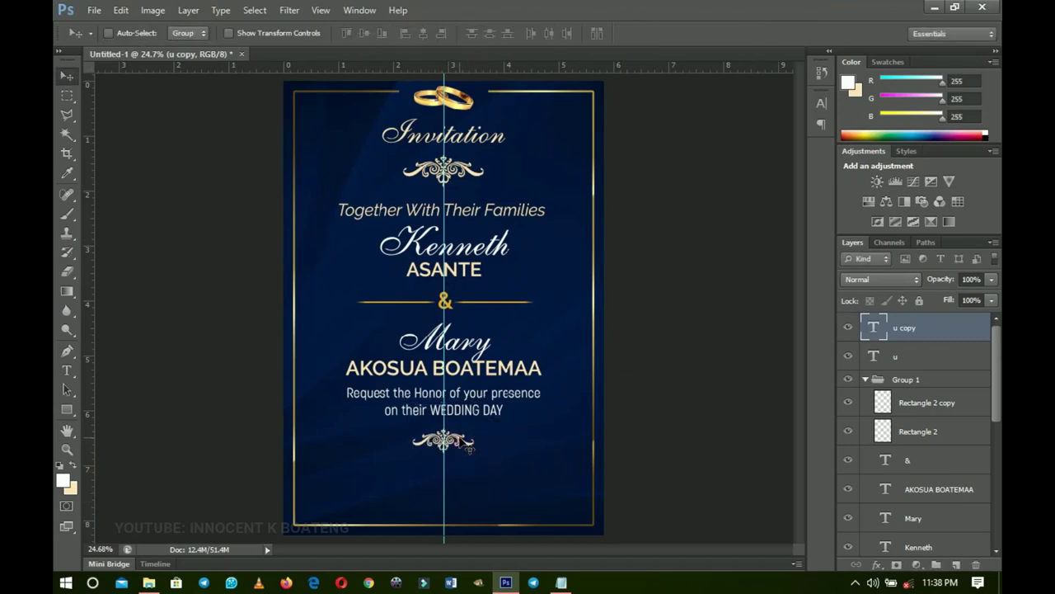
- Change the copy's glyph to 'v' and colour it white
key(t)
double_click(462, 446)
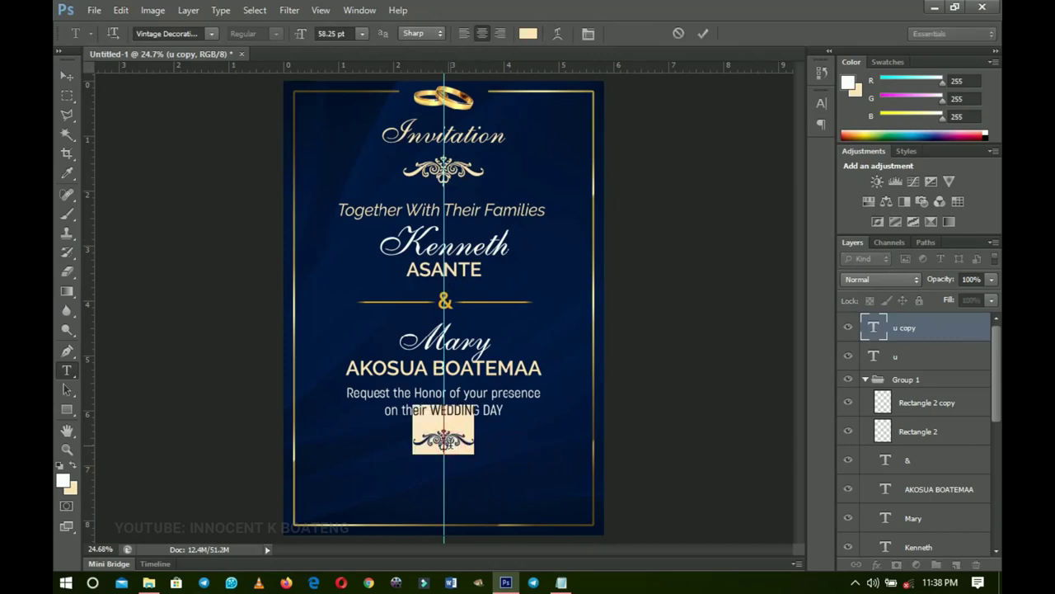
text(v)
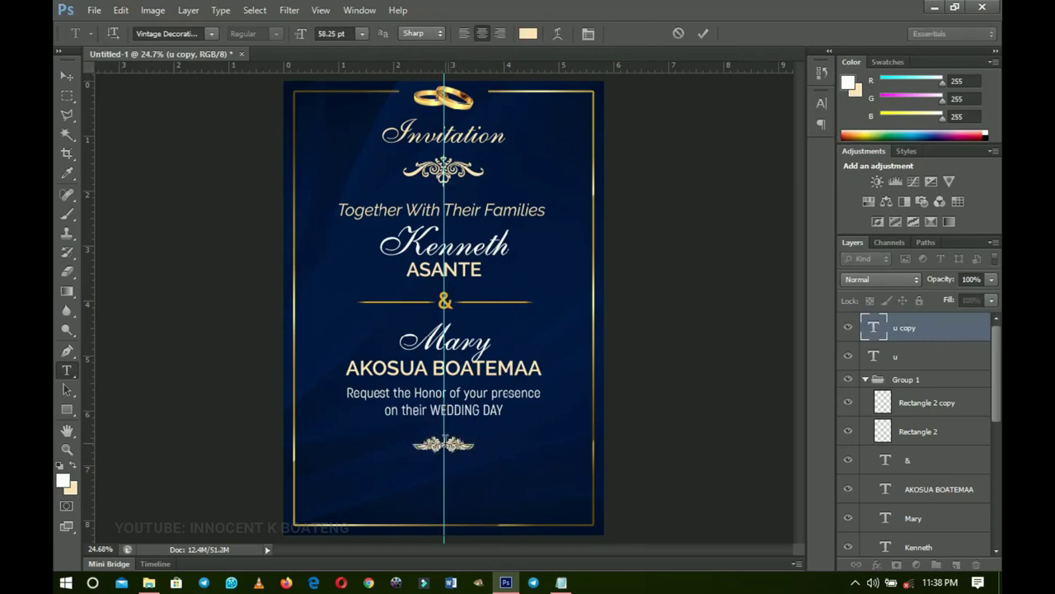
double_click(444, 446)
click(528, 33)
click(740, 292)
click(602, 195)
click(951, 185)
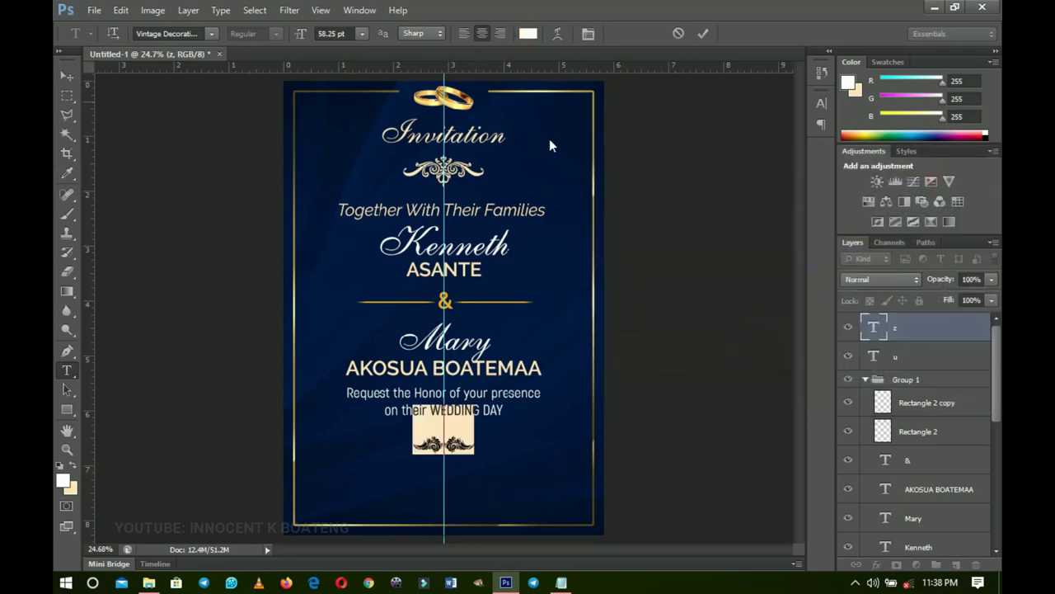
click(66, 75)
- Scale the white ornament to about 87%, nudge it up, and centre it on the canvas
key(ctrl+t)
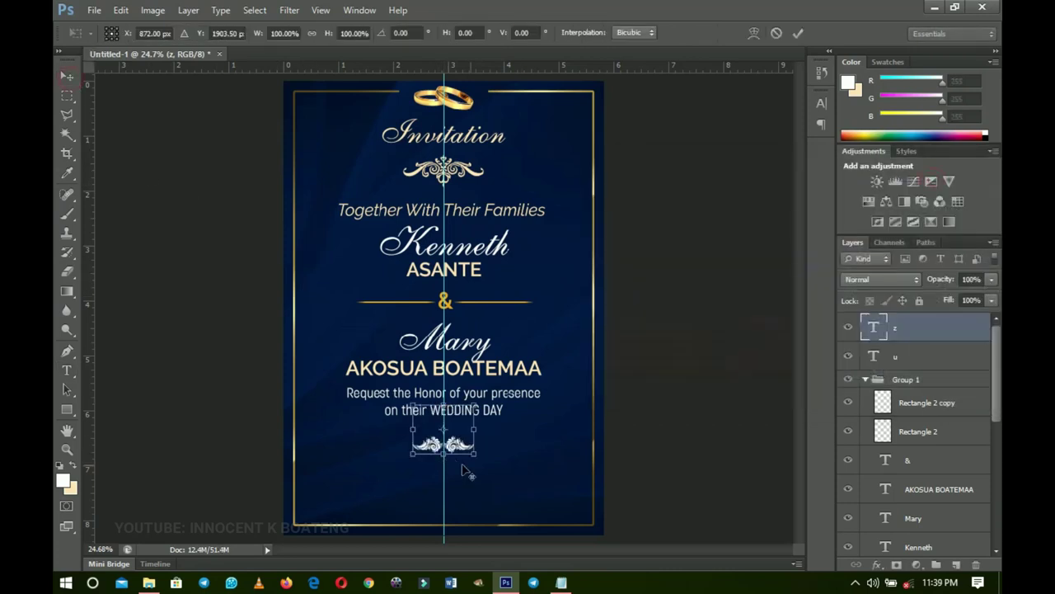
drag(480, 455, 476, 453)
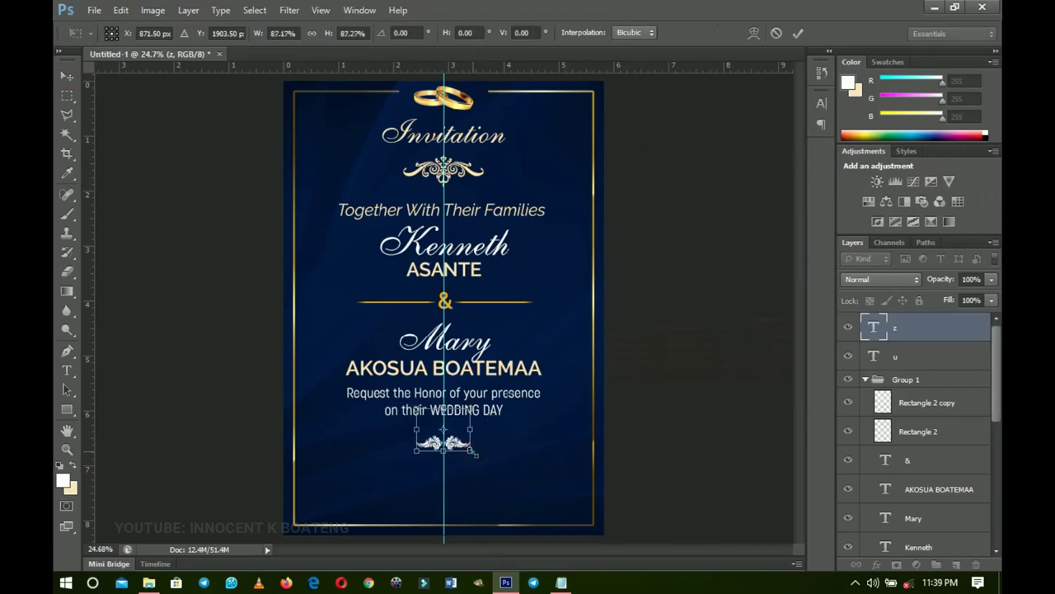
key(Return)
key(shift+Up)
key(shift+Up)
key(shift+Up)
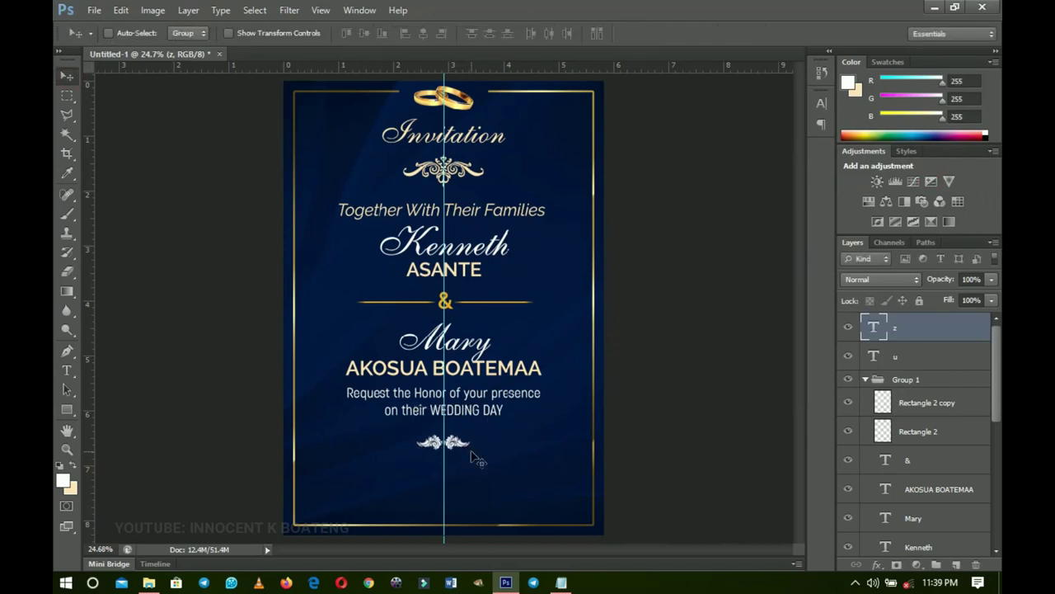
key(shift+Up)
key(shift+Up)
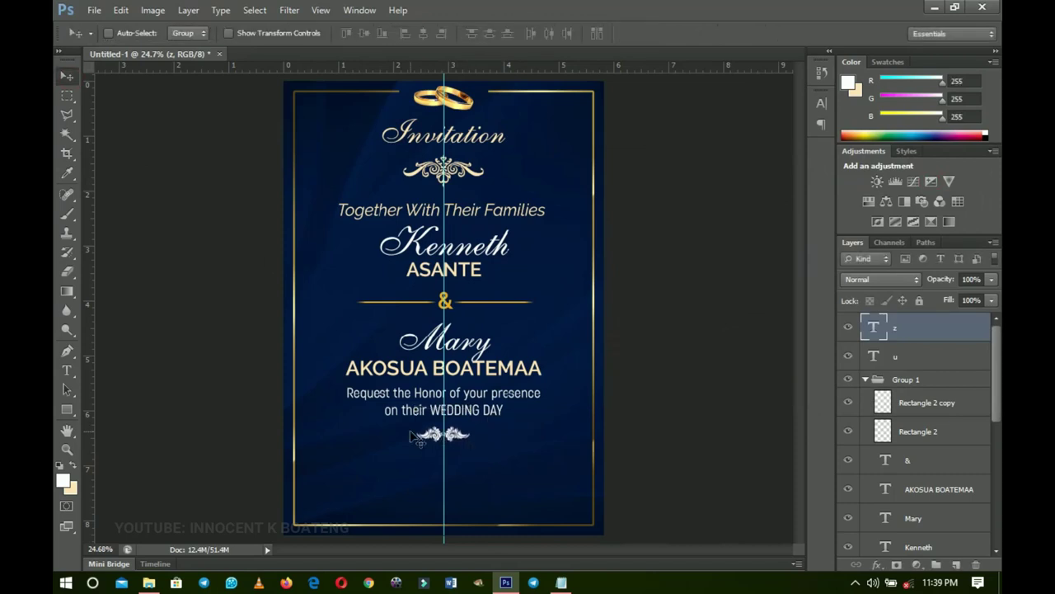
key(ctrl+a)
key(ctrl+d)
- Place a copy of the wedding-day request text below the lower ornament
key(z)
click(472, 419)
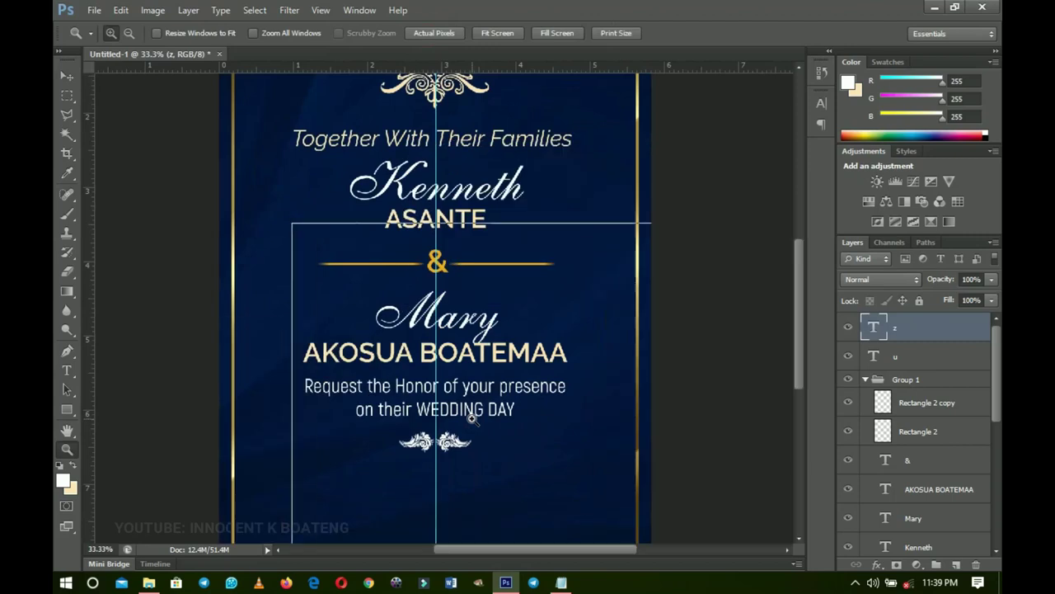
click(474, 422)
key(v)
drag(477, 425, 493, 287)
scroll(493, 287, down, 2)
scroll(493, 287, up, 1)
right_click(475, 246)
click(513, 251)
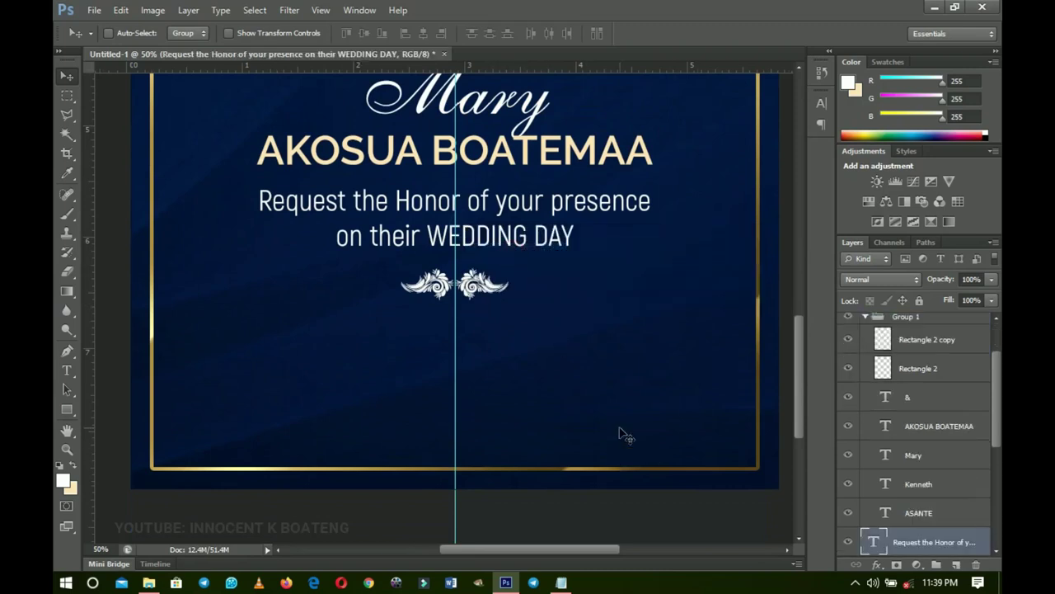
scroll(583, 332, down, 1)
drag(523, 184, 523, 302)
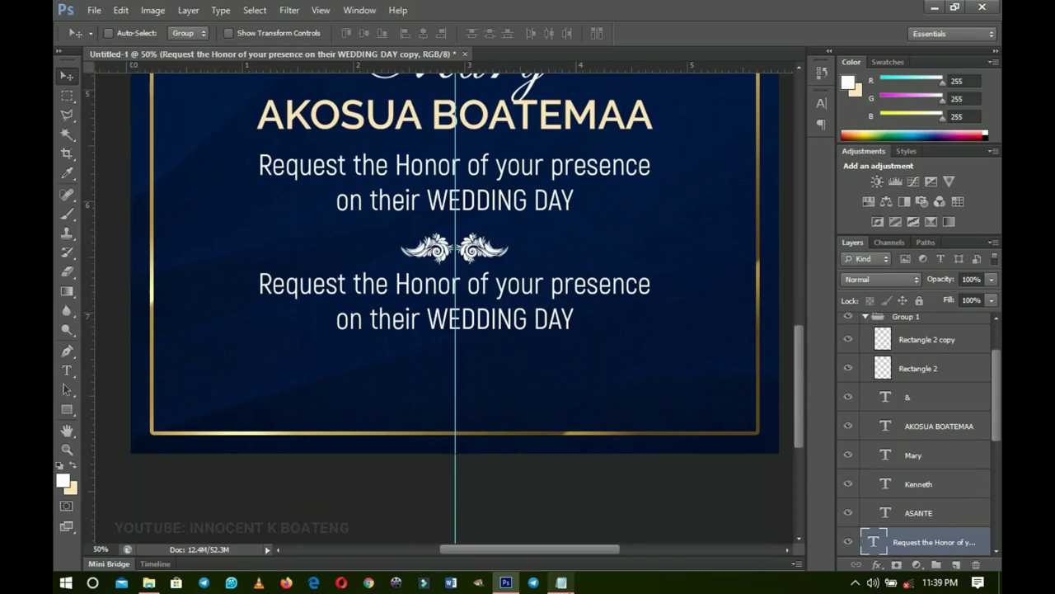
- Replace the copied text with the date, venue and time lines from the notes
click(568, 583)
drag(690, 383, 585, 321)
key(ctrl+c)
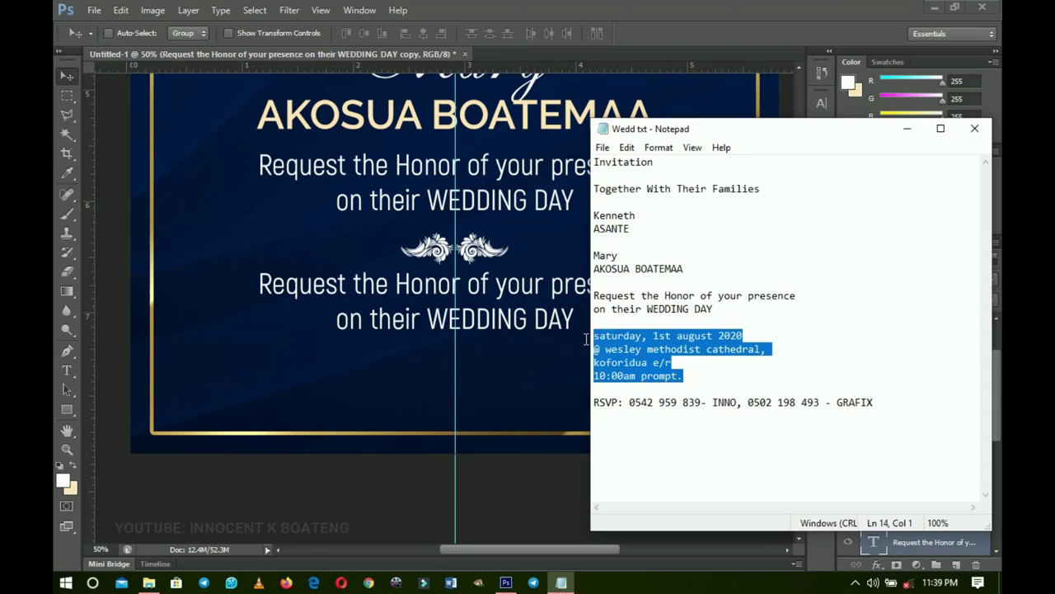
click(519, 326)
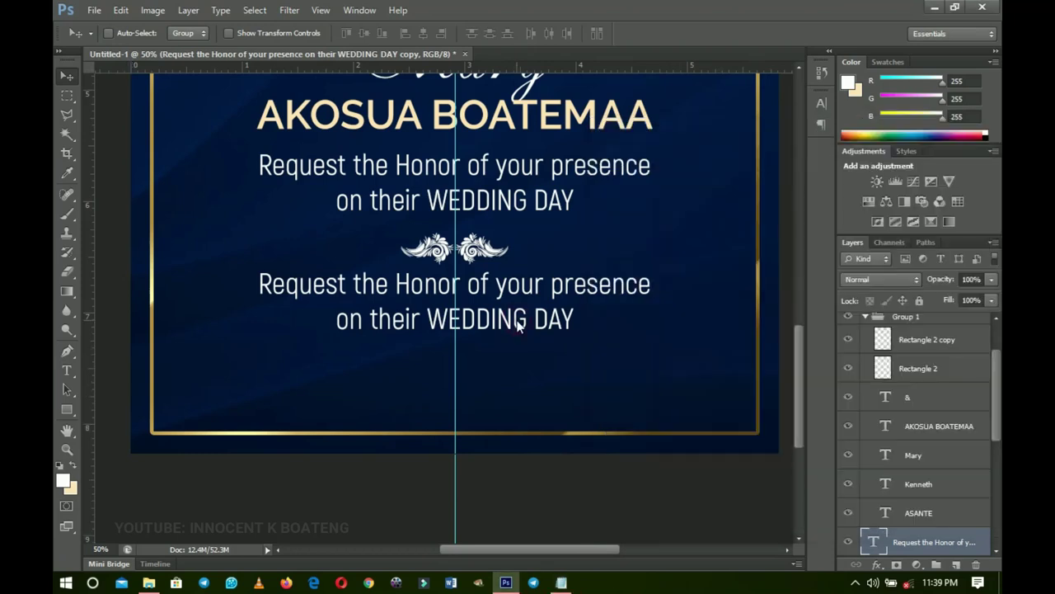
key(t)
click(524, 326)
key(ctrl+a)
key(ctrl+v)
- Capitalise the S of Saturday in the date text
click(318, 291)
key(Delete)
text(S)
key(ctrl+a)
key(ctrl+t)
key(Return)
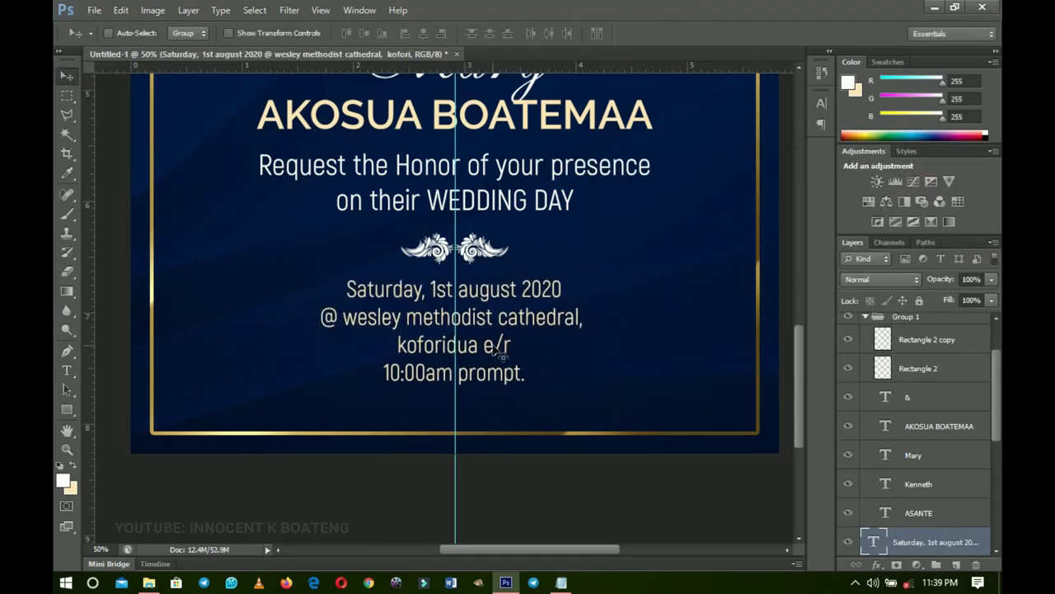
- Set the date text to SemiBold and capitalise the remaining lowercase initials
double_click(500, 353)
key(ctrl+a)
click(246, 33)
click(247, 106)
click(460, 290)
key(Delete)
text(A)
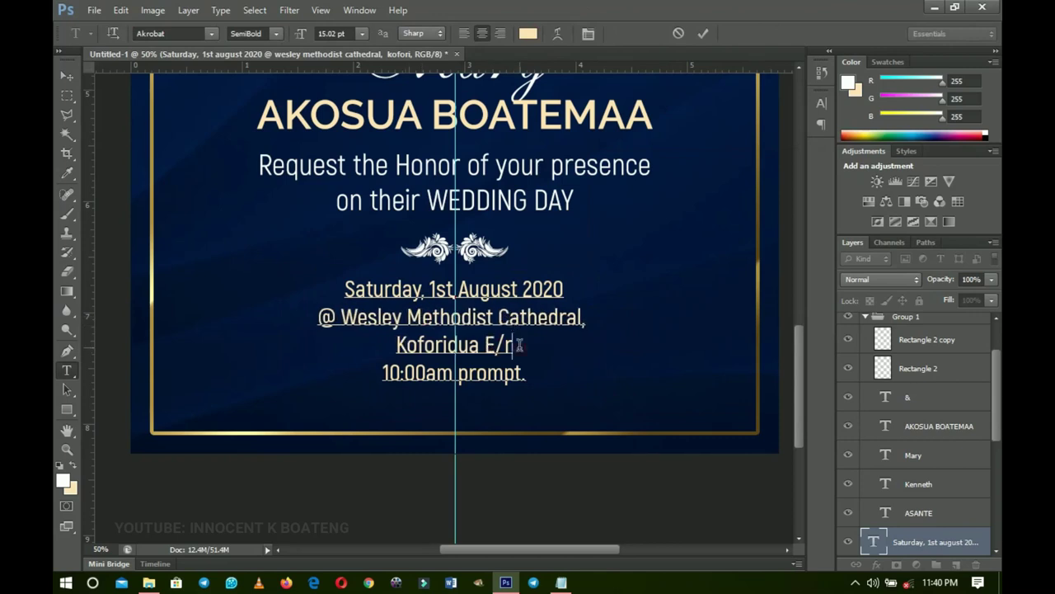
key(BackSpace)
text(R)
key(ctrl+Return)
key(v)
- Scale the date text to about 90% and nudge it up
scroll(505, 350, up, 1)
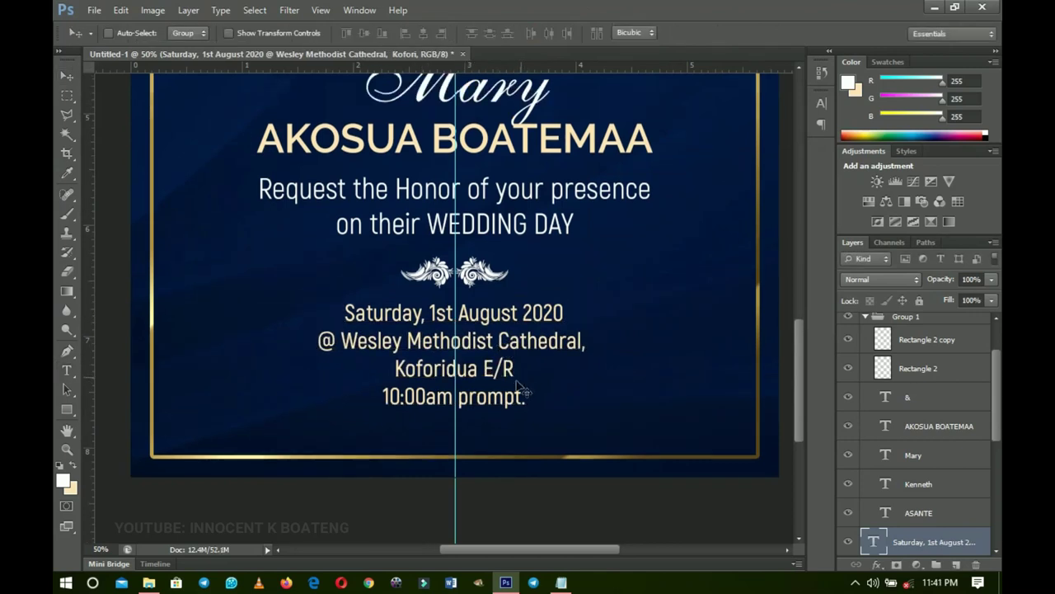
key(ctrl+t)
drag(593, 413, 578, 404)
key(Return)
key(Up)
key(Up)
key(Up)
key(Up)
key(Up)
key(Up)
key(Up)
key(Up)
key(Up)
key(Up)
key(Up)
key(Up)
key(Up)
key(Up)
right_click(484, 265)
- Copy the RSVP line from the notes and paste it below the 10:00am time
key(Escape)
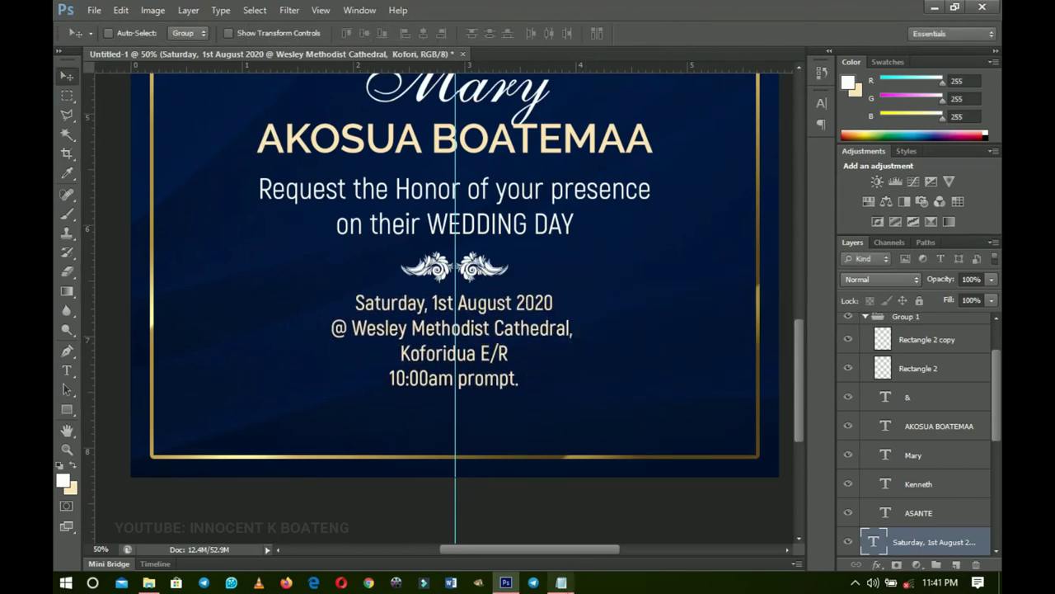
click(560, 583)
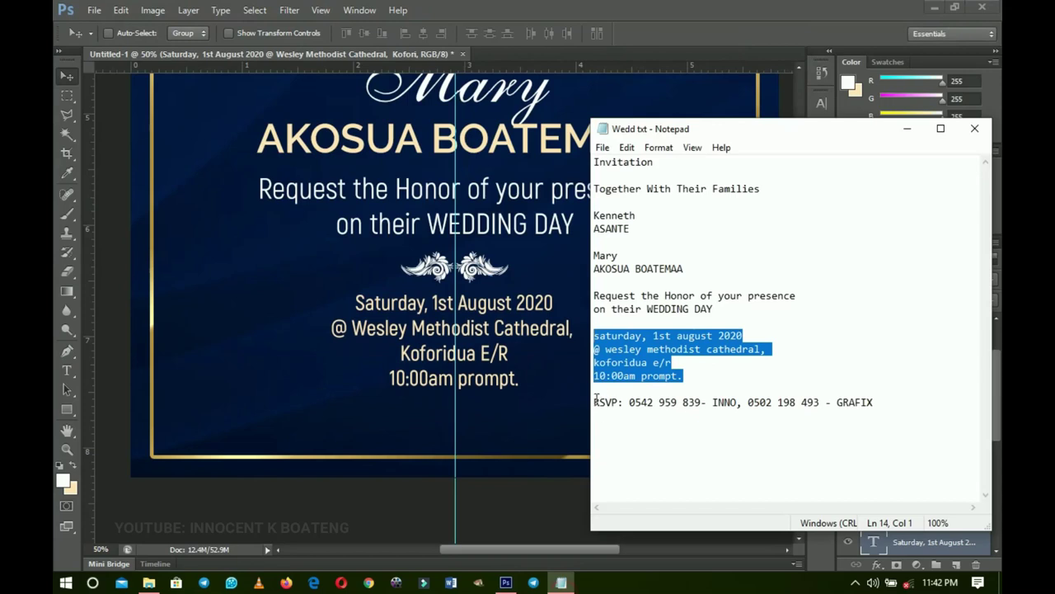
drag(594, 402, 878, 401)
key(ctrl+c)
click(885, 395)
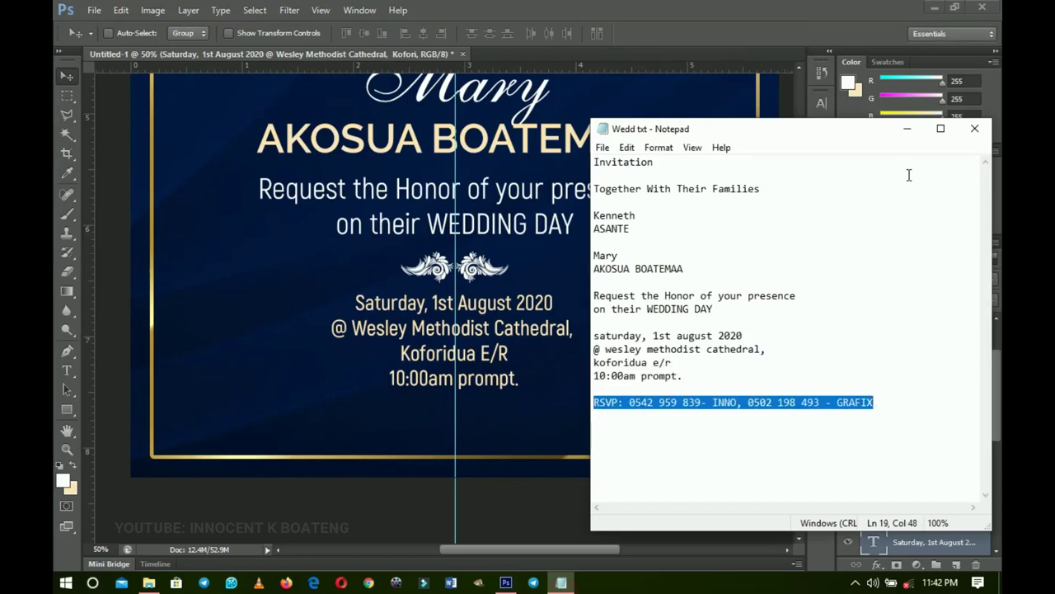
click(907, 128)
key(t)
click(521, 378)
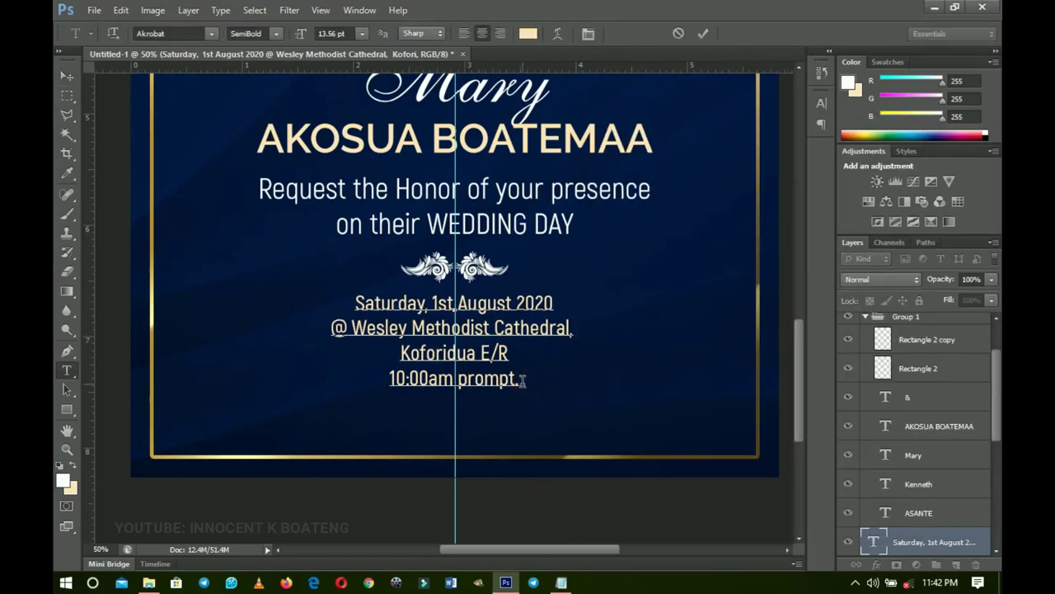
key(Return)
key(Return)
key(ctrl+v)
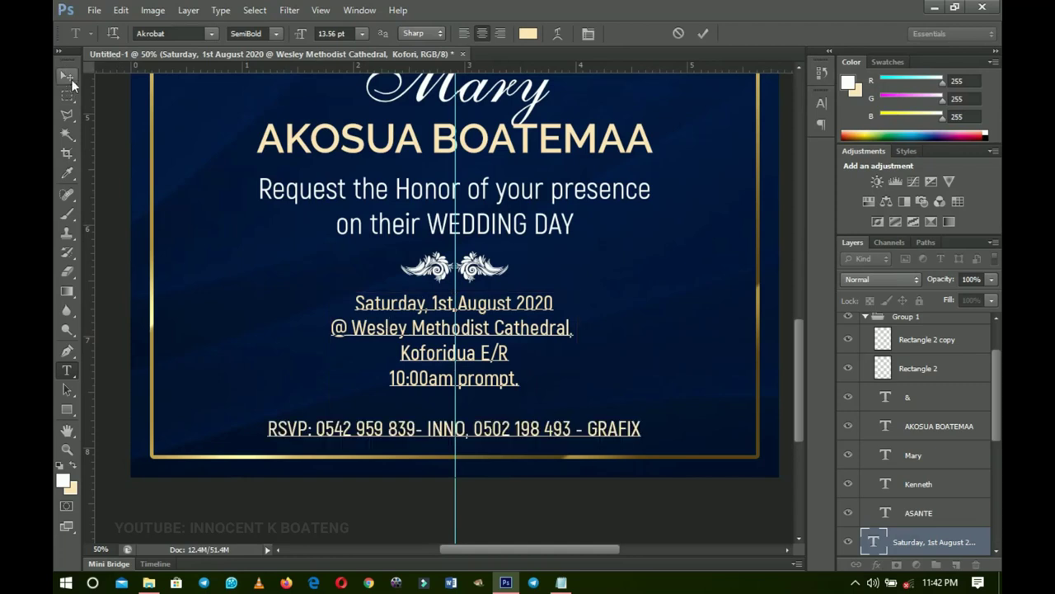
click(70, 77)
- Shrink the date and RSVP text block to about 88%
key(ctrl+t)
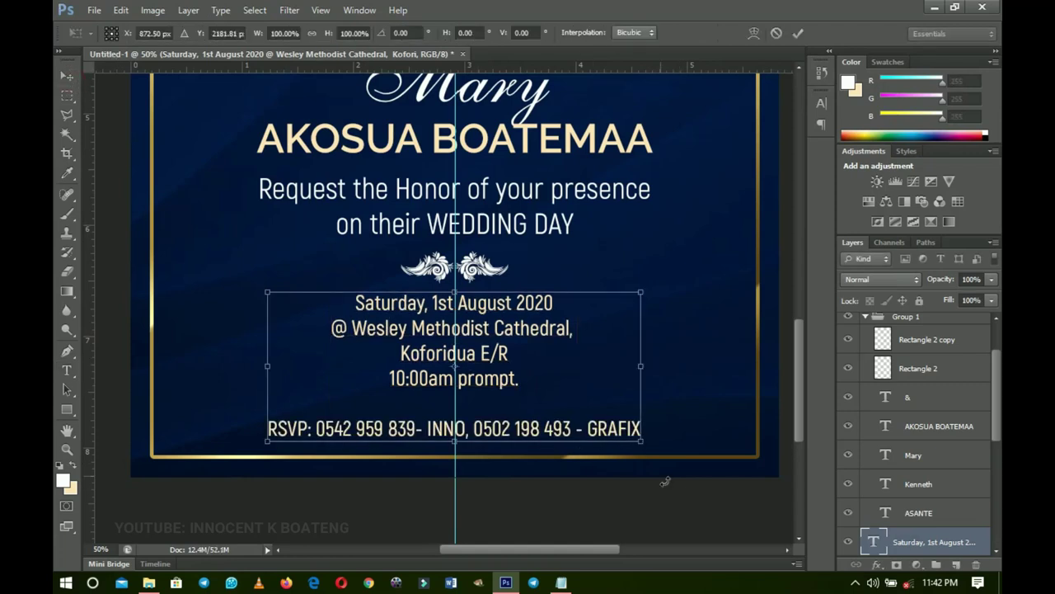
drag(640, 445, 617, 431)
key(Return)
- Nudge the date block up, then scale the Request the Honor text to about 80% and raise it
key(Up)
key(Up)
key(Up)
key(Up)
key(Up)
key(Up)
key(Up)
key(Up)
key(Up)
key(Up)
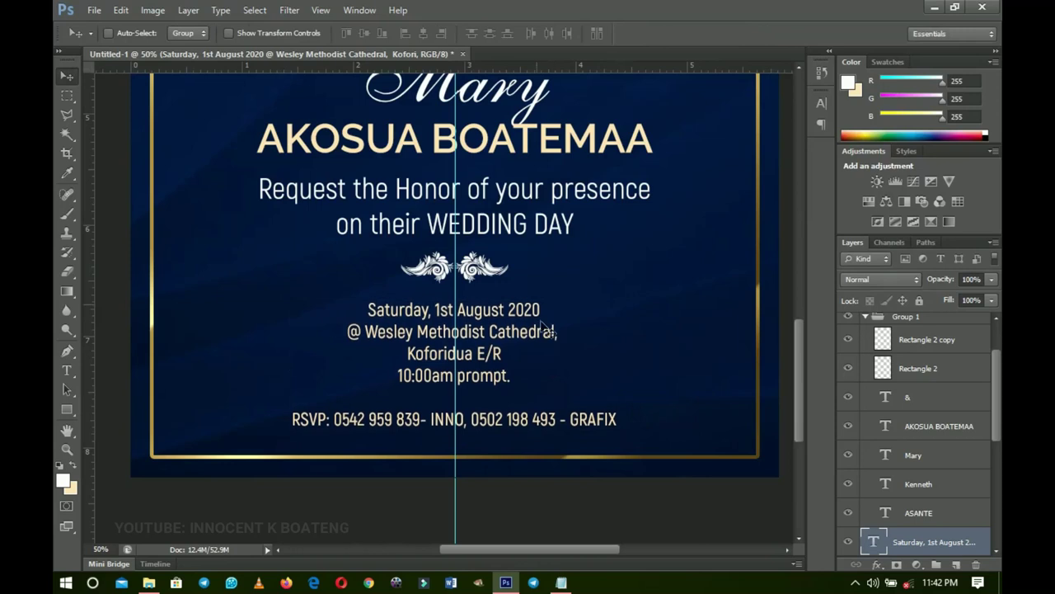
right_click(505, 196)
click(562, 220)
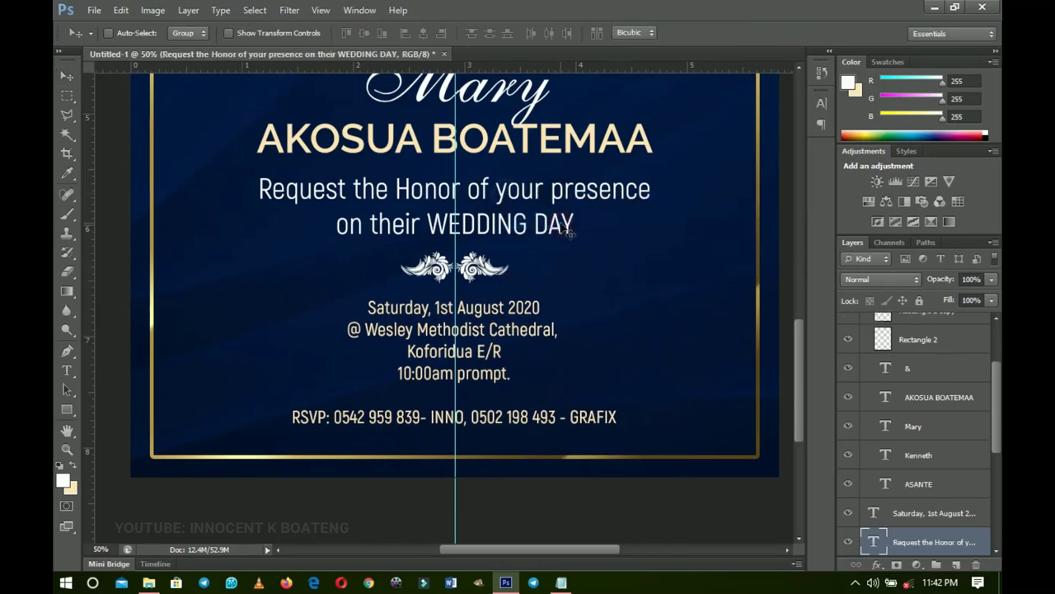
key(ctrl+t)
drag(649, 245, 613, 233)
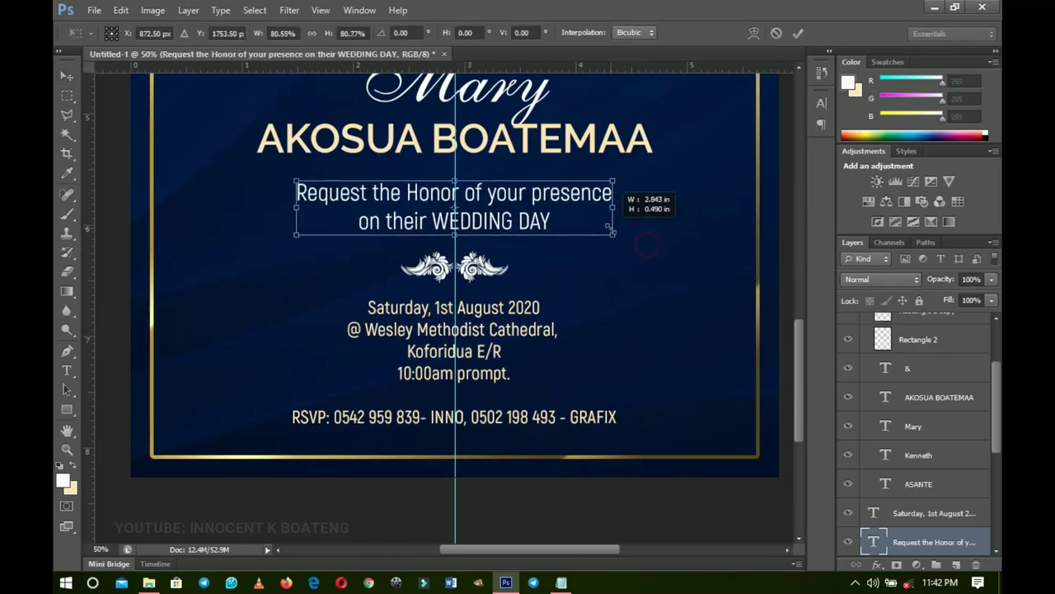
key(Return)
key(Up)
key(Up)
key(Up)
key(Up)
key(Up)
key(Up)
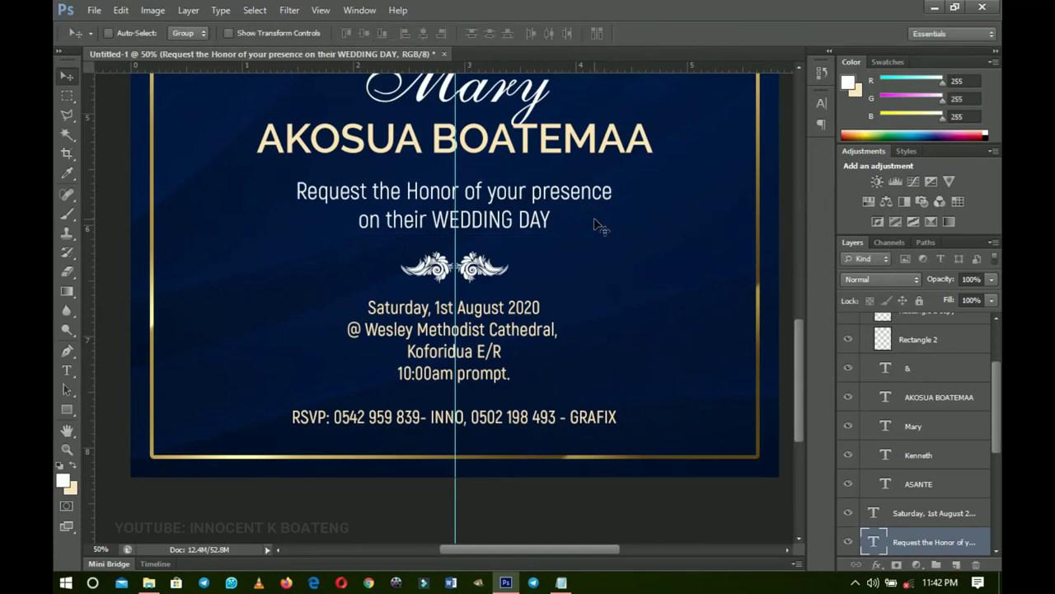
key(Up)
key(Up)
key(Up)
key(Up)
key(Up)
key(Up)
key(Up)
key(Up)
- Move ornament layer z and the Saturday event details block up
right_click(482, 268)
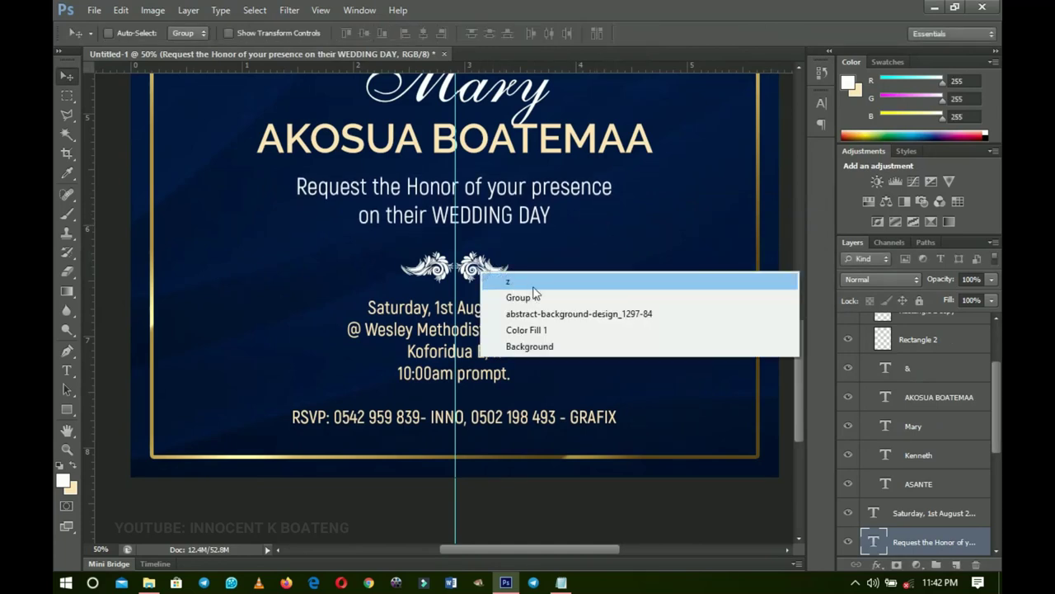
click(531, 284)
key(Up)
key(Up)
key(Up)
key(Up)
key(Up)
key(Up)
key(Up)
key(Up)
key(Up)
key(Up)
key(Up)
key(Up)
key(Up)
key(Up)
key(Up)
key(Up)
key(Up)
key(Up)
key(Up)
key(Up)
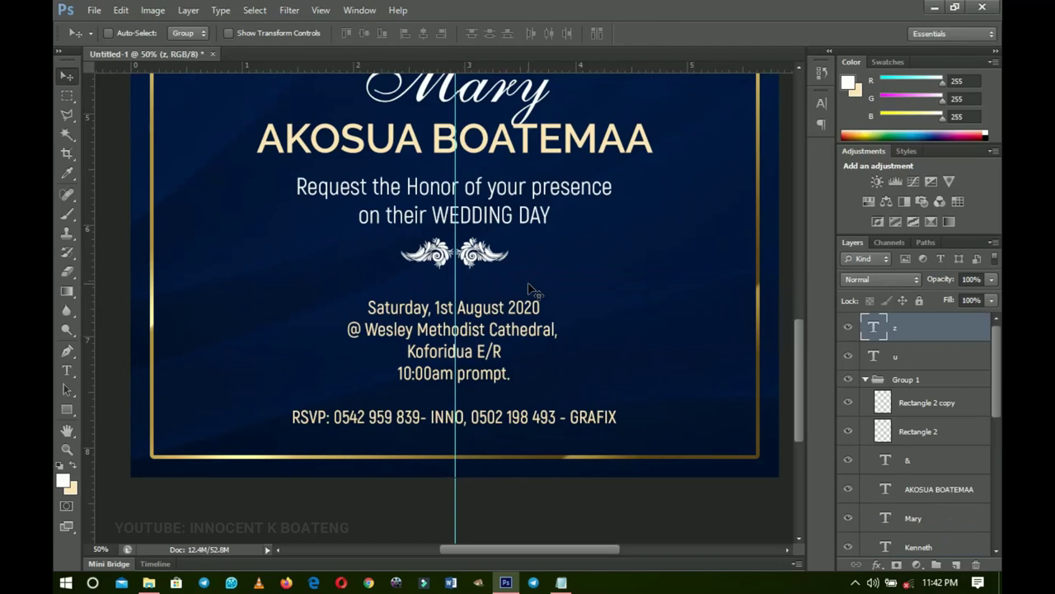
right_click(495, 339)
click(532, 365)
key(Up)
key(Up)
key(Up)
key(Up)
key(Up)
key(Up)
key(Up)
key(Up)
key(Up)
key(Up)
key(Up)
key(Up)
key(Up)
key(Up)
key(Up)
key(Up)
key(Up)
key(Up)
key(Up)
key(Up)
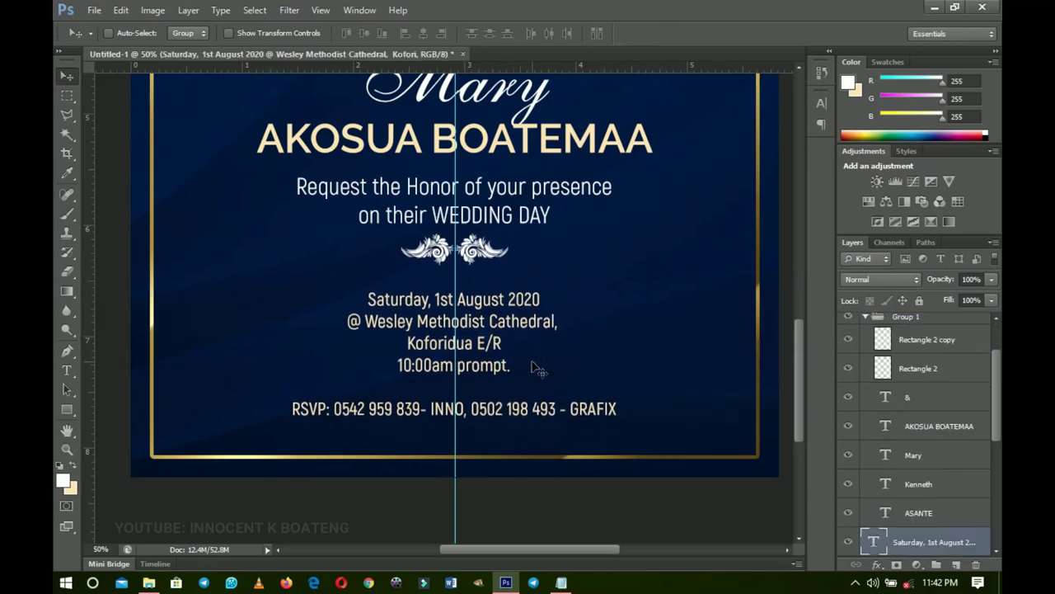
key(Up)
key(Up)
key(Up)
key(Up)
key(Up)
key(Up)
key(Up)
key(Up)
key(Up)
key(Up)
key(Up)
key(Up)
key(Up)
key(Up)
key(Up)
key(Up)
key(Up)
key(Up)
key(Up)
key(Up)
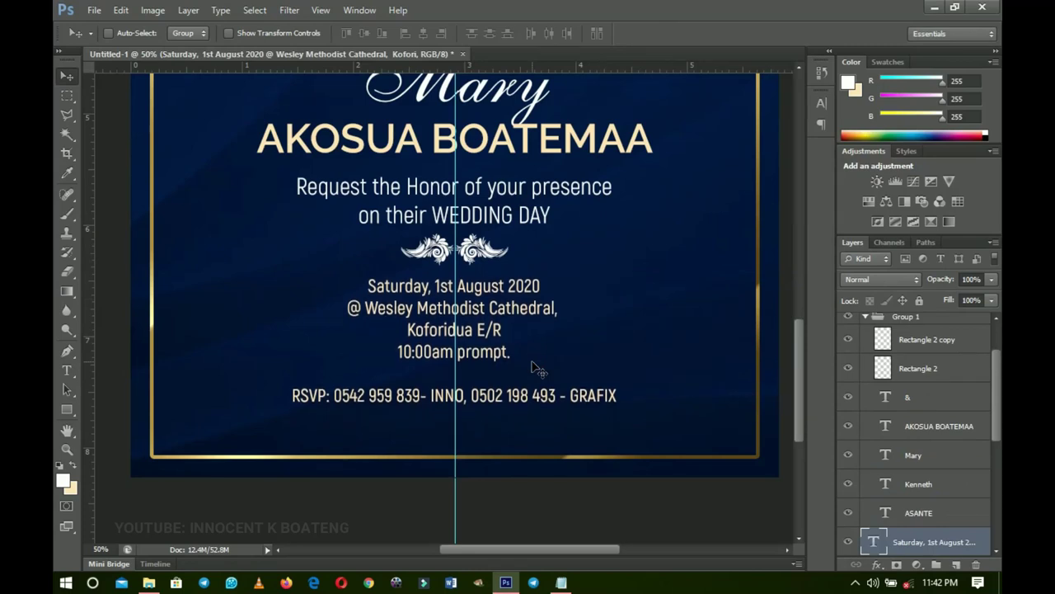
- Colour the RSVP: label a brighter gold sampled from the border (#f3af0b)
key(t)
drag(292, 396, 331, 395)
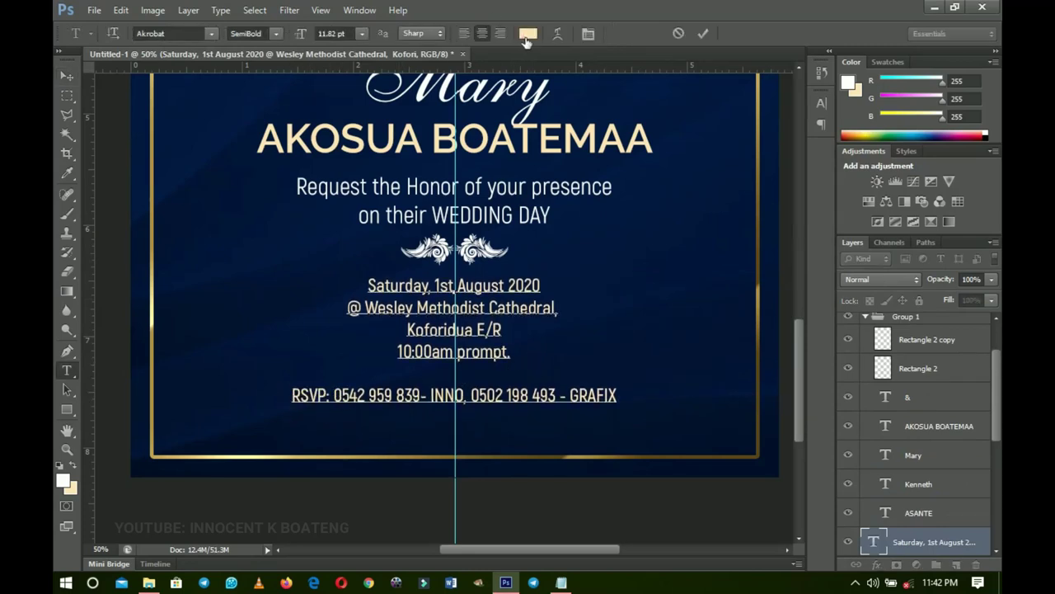
click(528, 33)
click(150, 110)
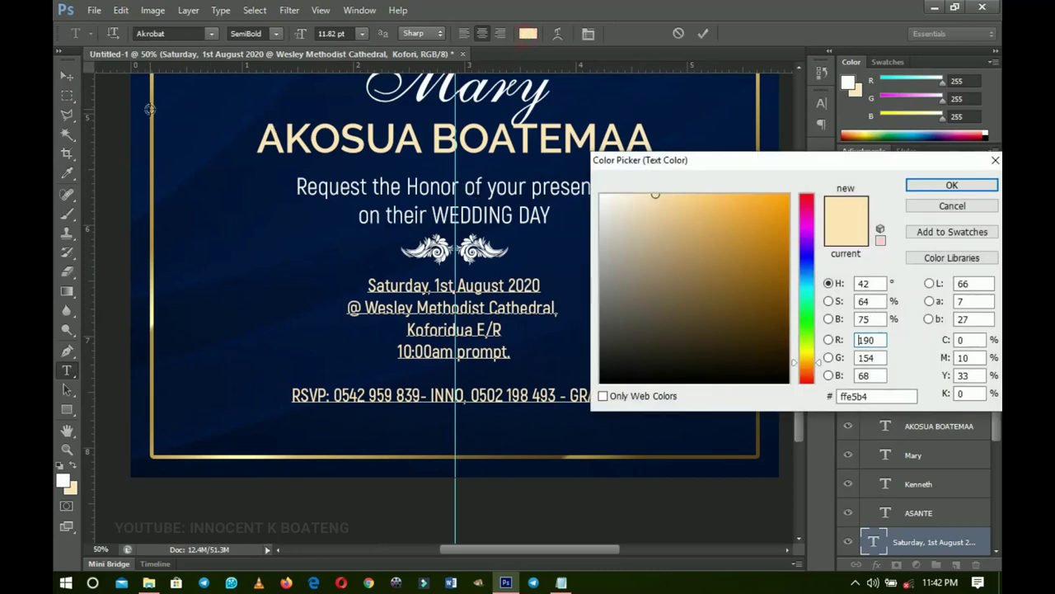
drag(723, 218, 780, 203)
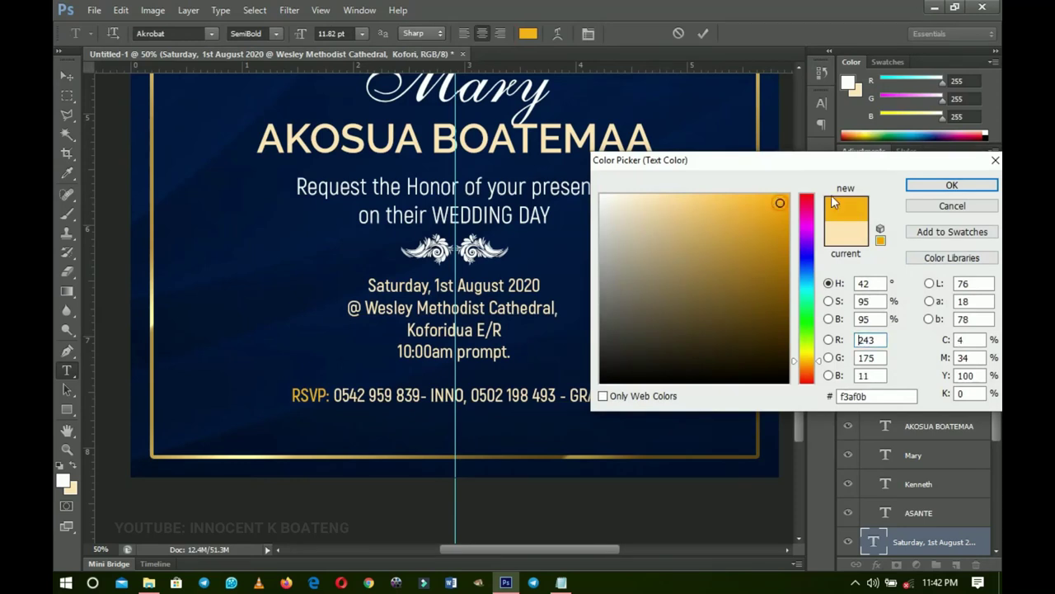
click(987, 188)
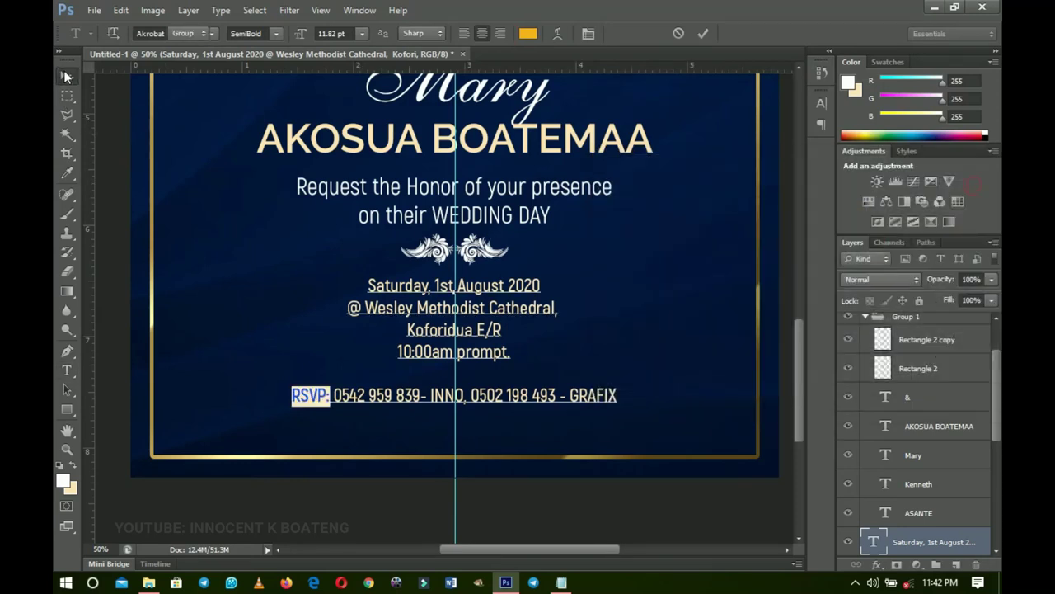
click(65, 73)
- Duplicate ornament layer z, flip the copy vertically, and place it centred below the RSVP line
right_click(484, 263)
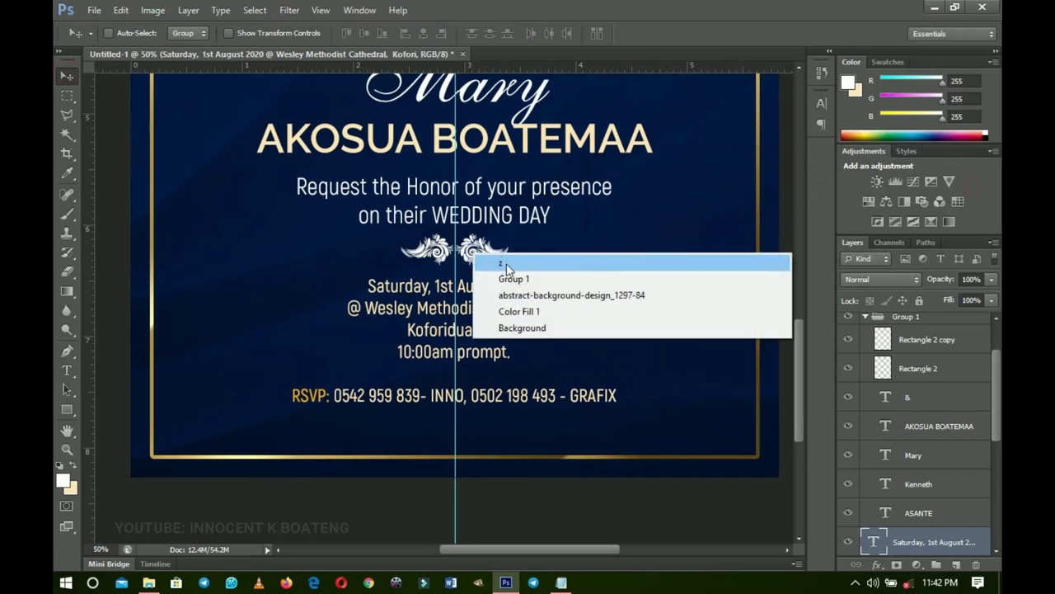
click(507, 263)
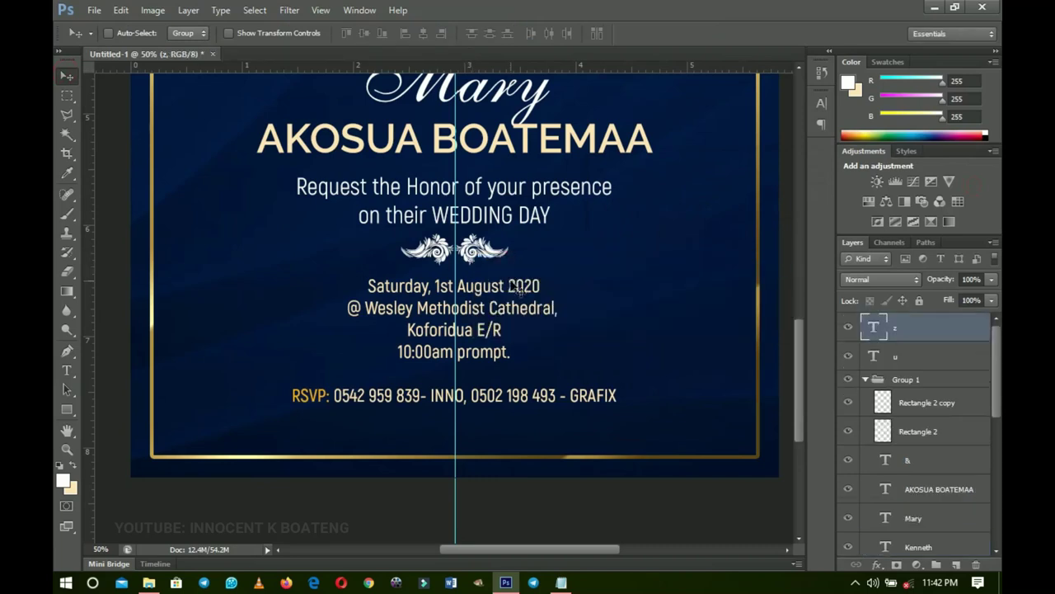
key(ctrl+j)
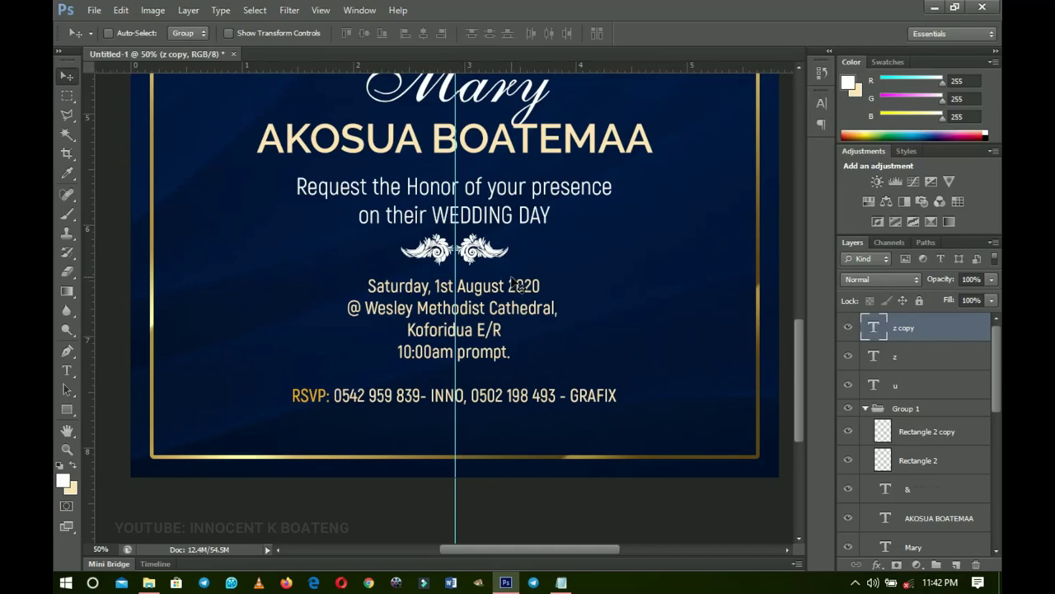
key(ctrl+t)
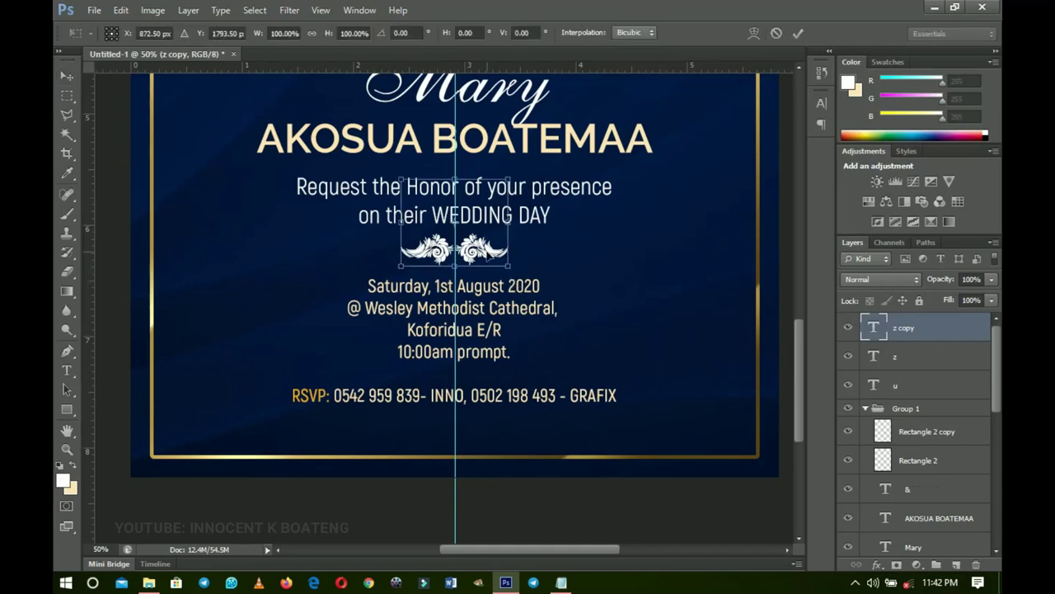
right_click(485, 249)
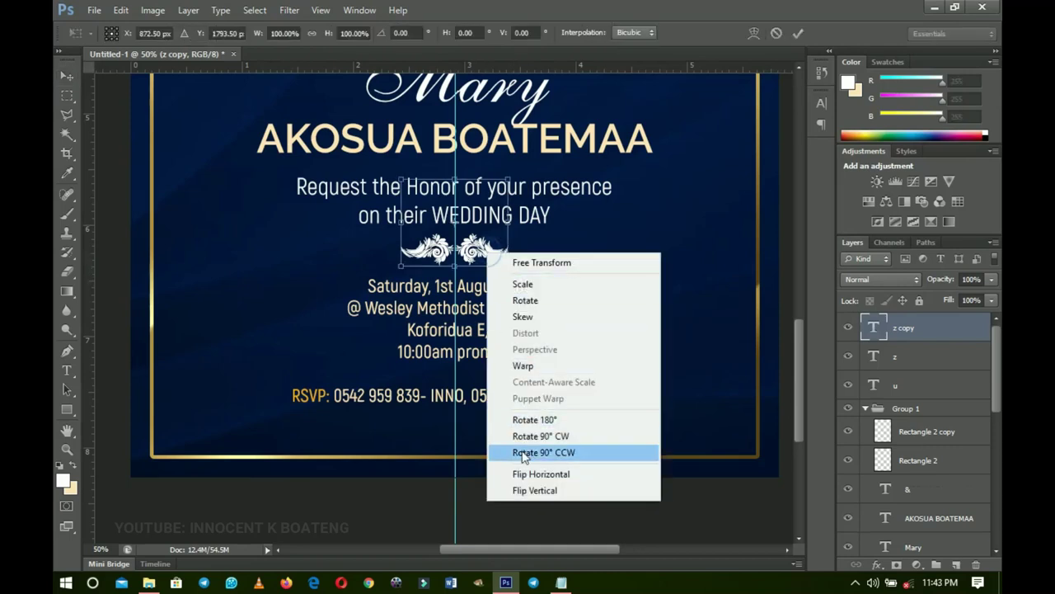
click(539, 490)
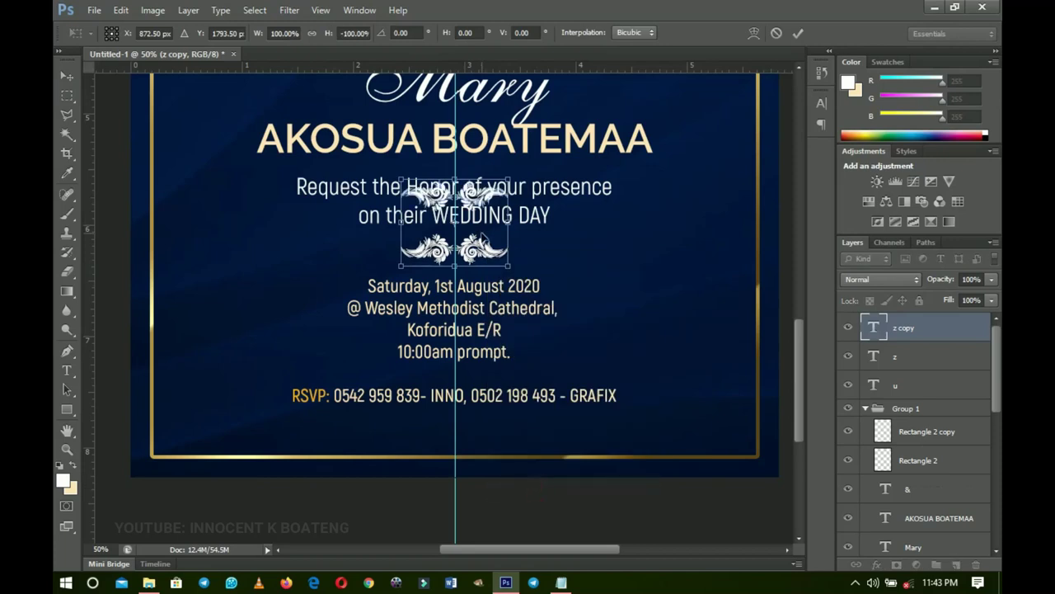
key(Return)
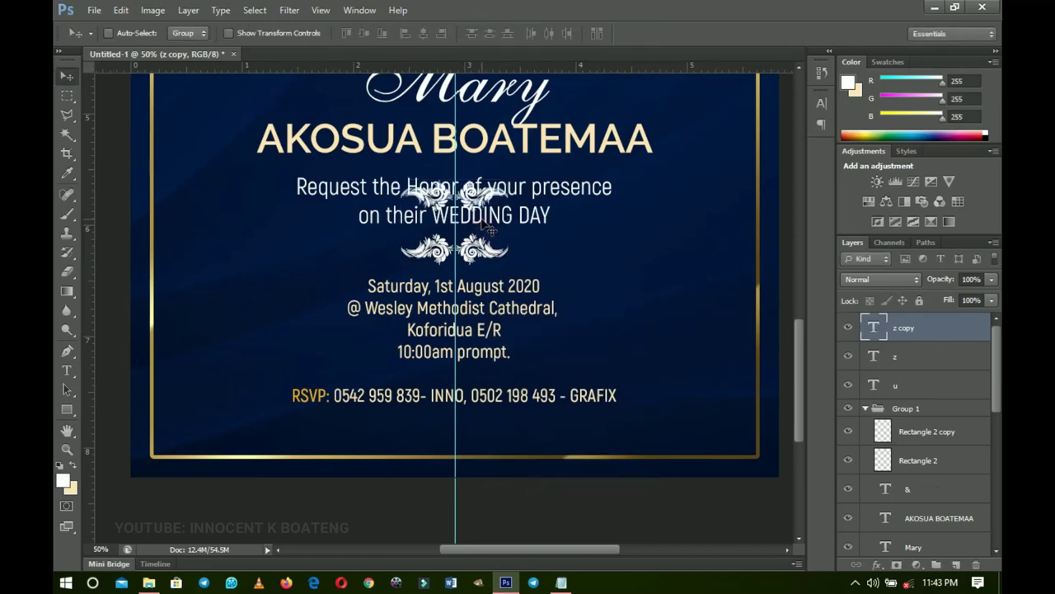
drag(486, 207, 474, 452)
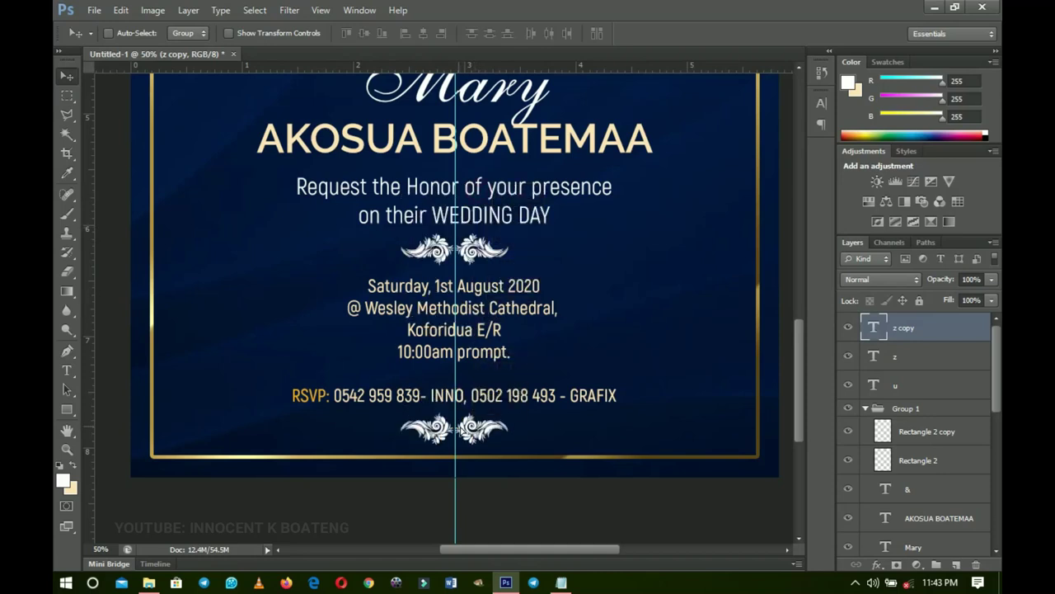
- Fit the entire invitation on screen with the Zoom tool and scroll the Layers panel down
key(z)
right_click(537, 354)
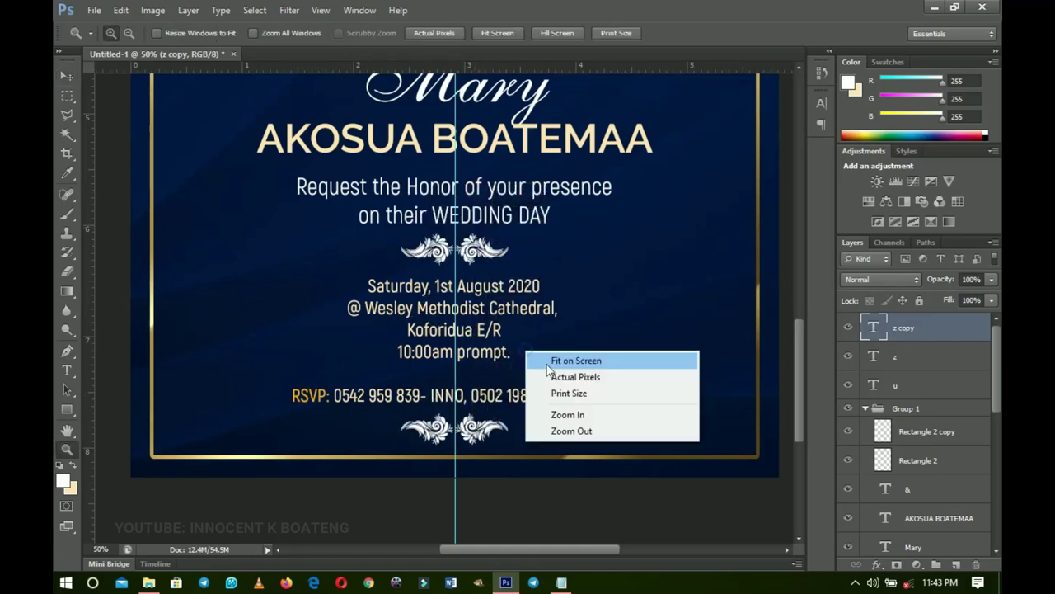
click(569, 359)
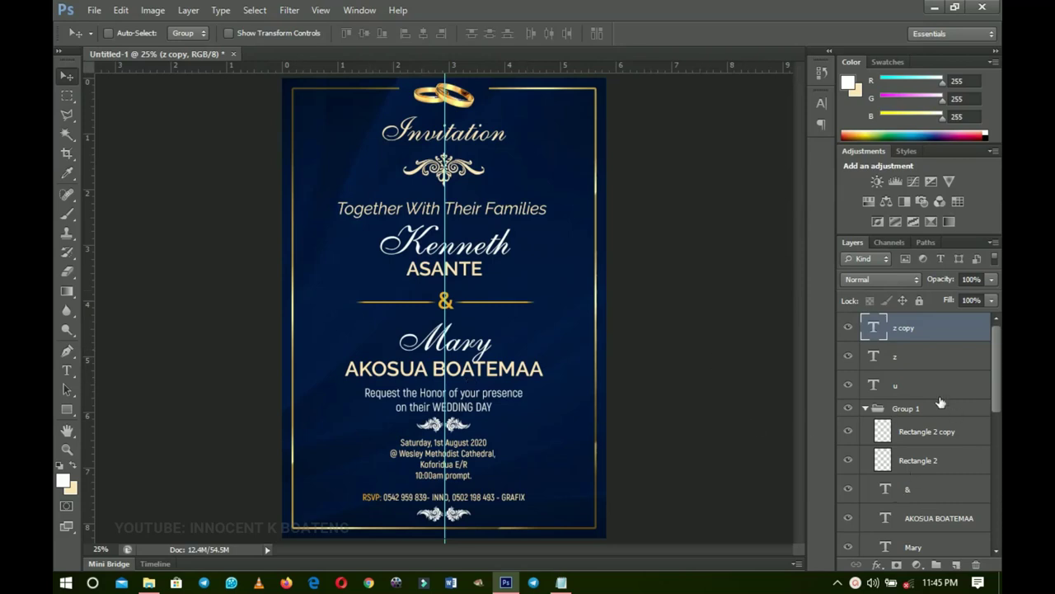
scroll(944, 403, down, 12)
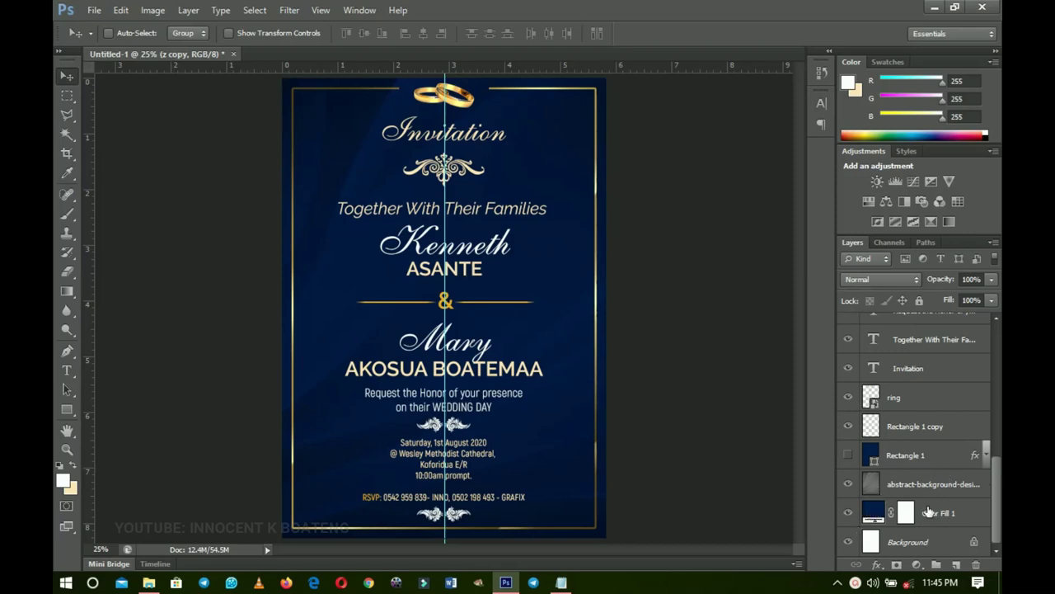
- Recolour the Color Fill 1 layer dark green, after comparing red and the original blue
double_click(874, 513)
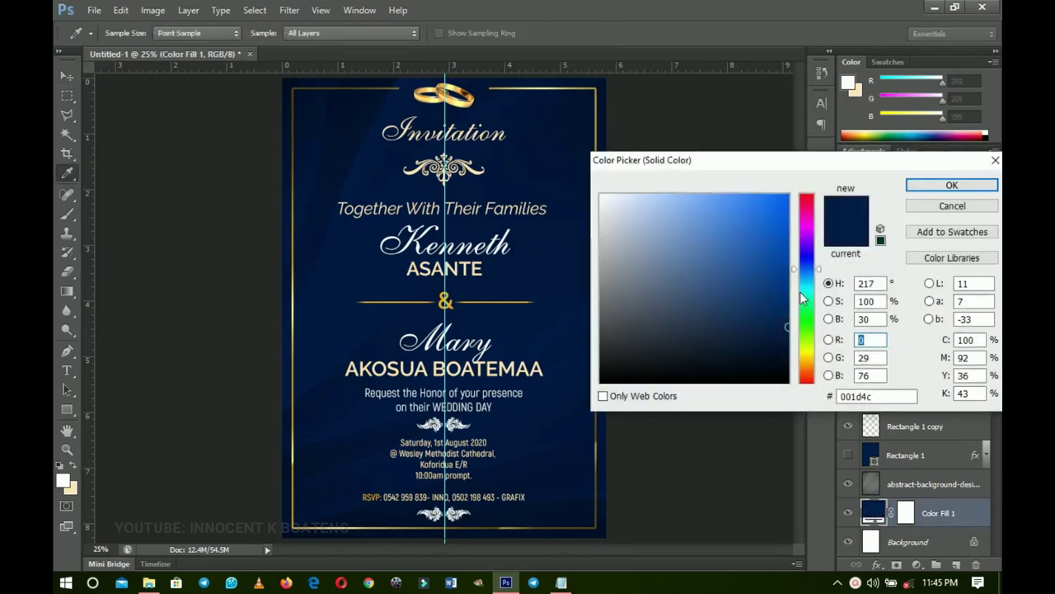
drag(806, 306, 808, 334)
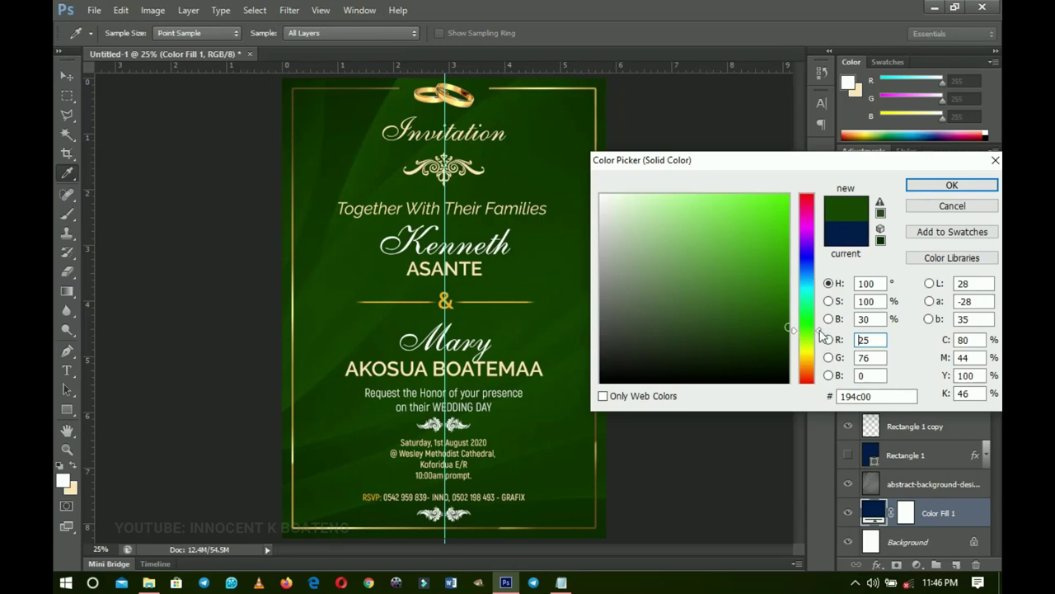
mouse_move(820, 331)
mouse_down()
mouse_move(820, 193)
mouse_move(822, 386)
mouse_move(834, 264)
mouse_move(819, 159)
mouse_up()
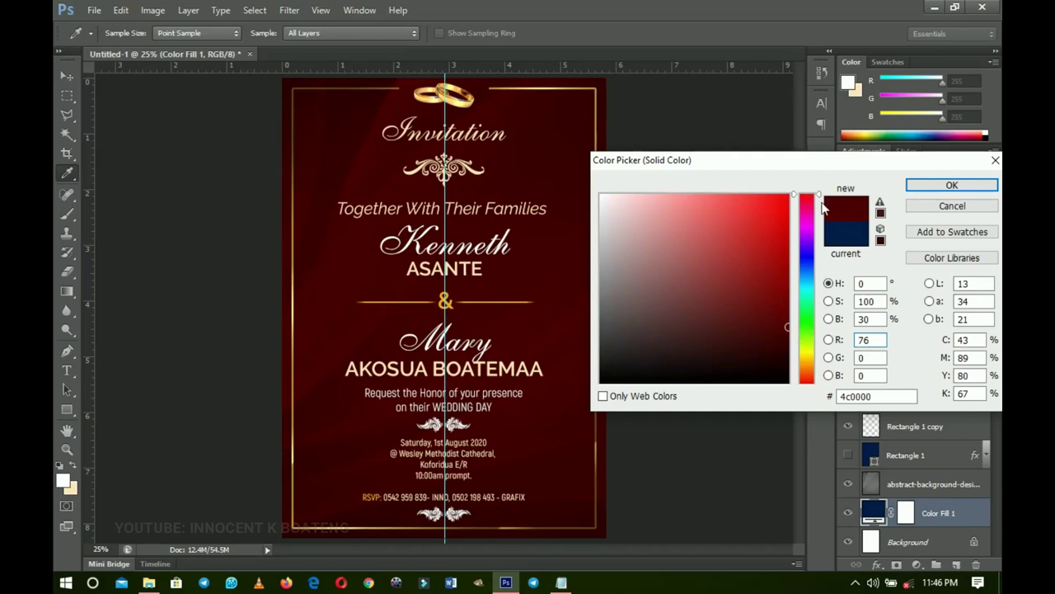
mouse_move(809, 328)
mouse_down()
mouse_move(818, 284)
mouse_move(817, 319)
mouse_up()
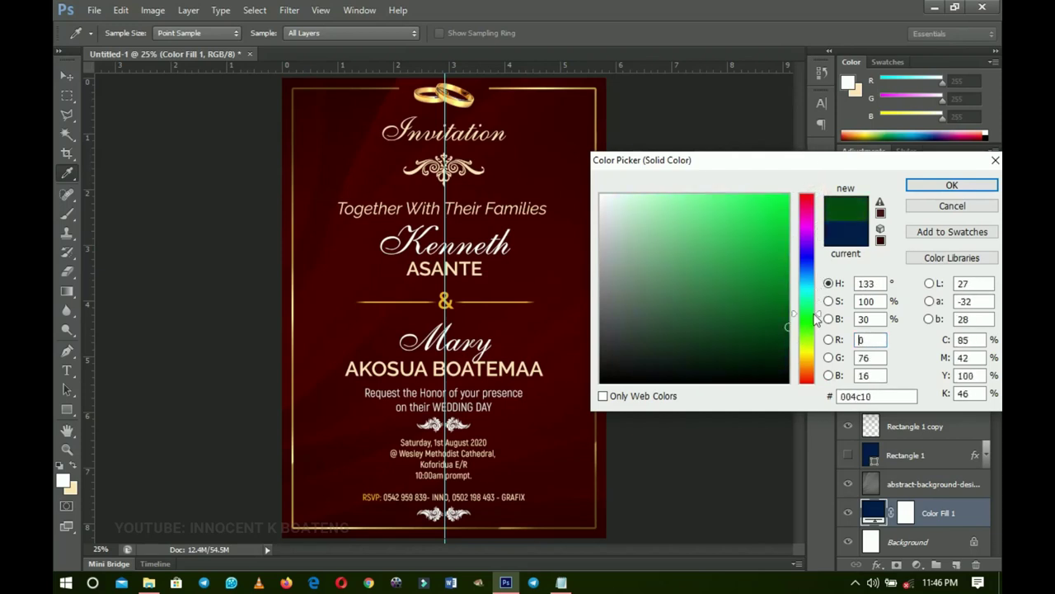
mouse_move(780, 355)
mouse_down()
mouse_move(792, 361)
mouse_move(786, 330)
mouse_up()
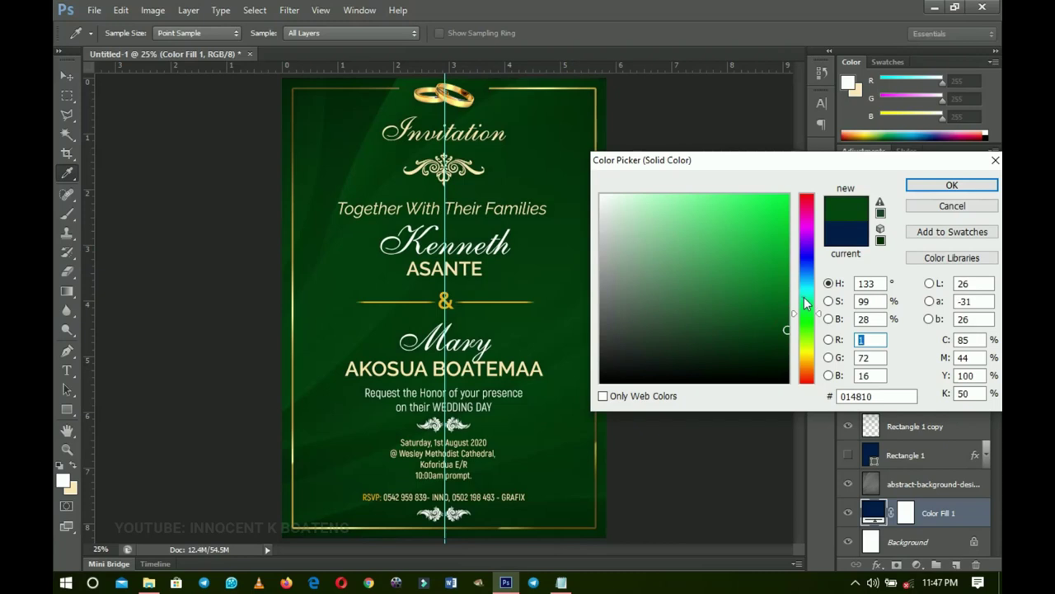
click(805, 274)
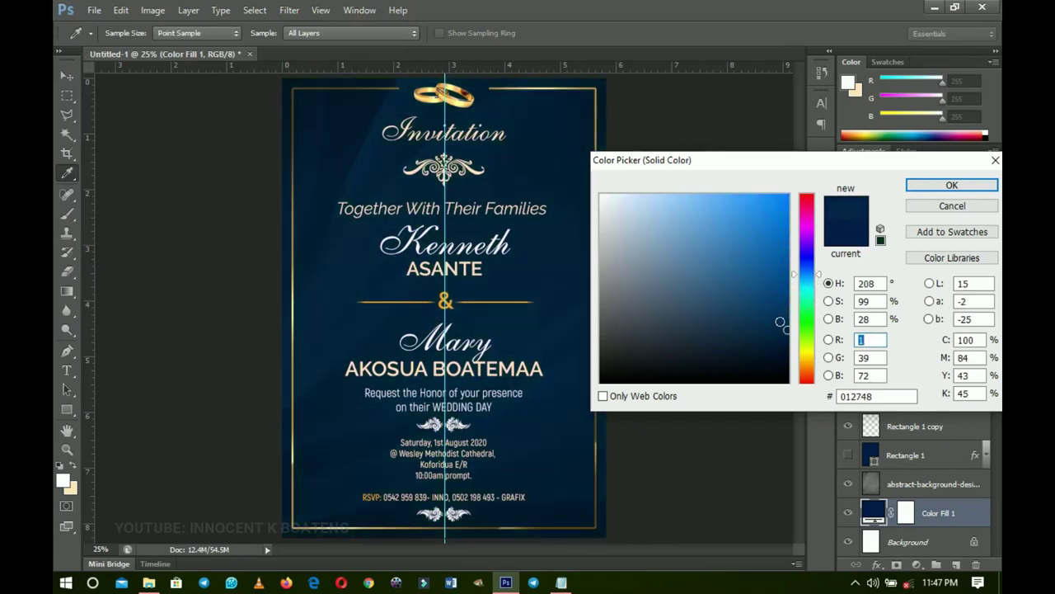
click(806, 330)
key(Return)
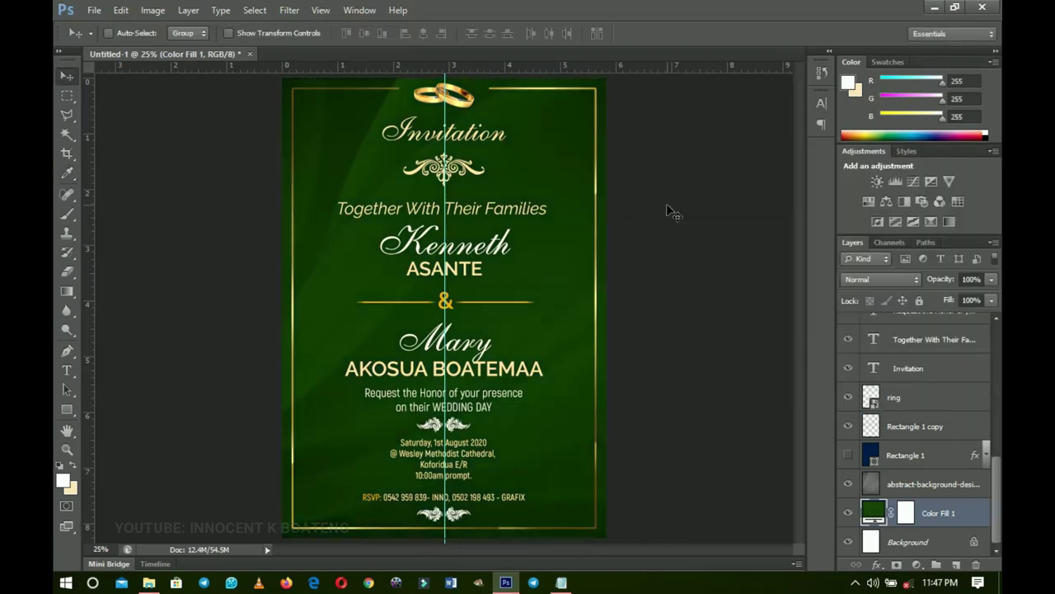